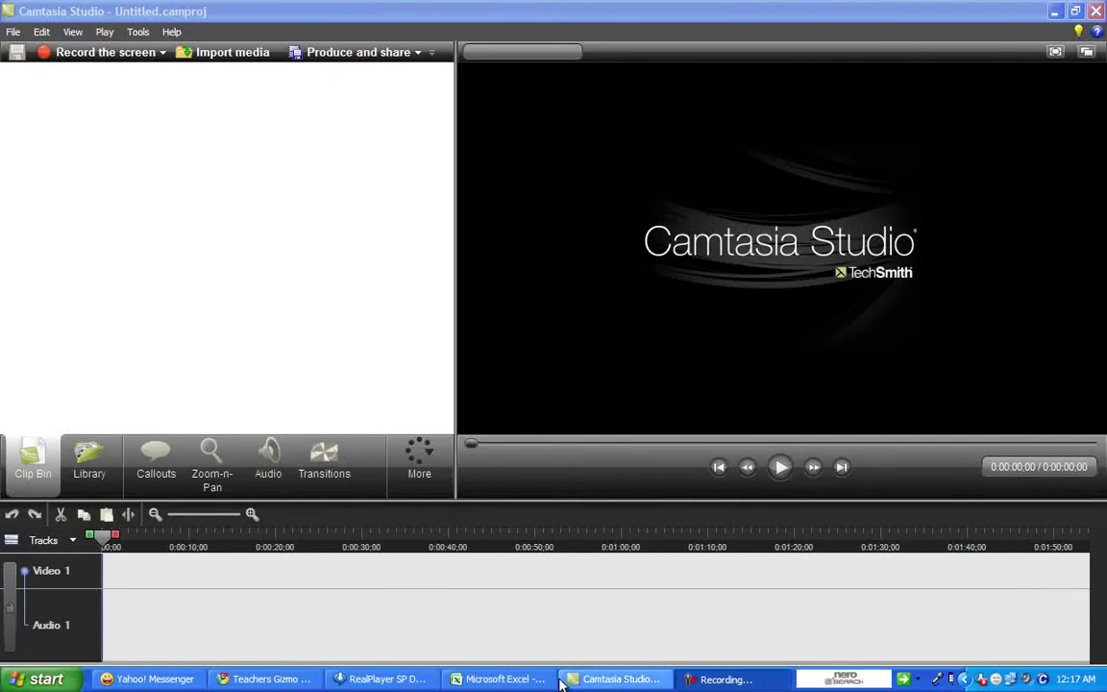
Bring the blank Excel workbook Book1 in front of Camtasia Studio.
{"action": "left_click", "coordinate": [509, 678]}
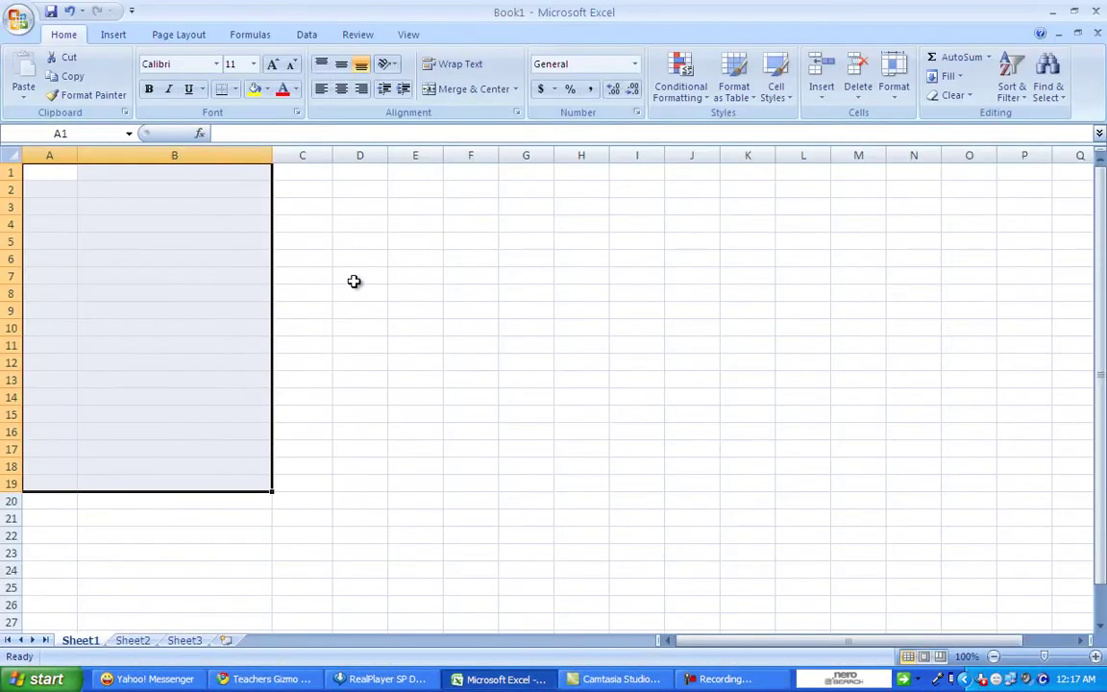
Enter the 'No.' header in cell A2 and adjust column A's width.
{"action": "left_click", "coordinate": [354, 276]}
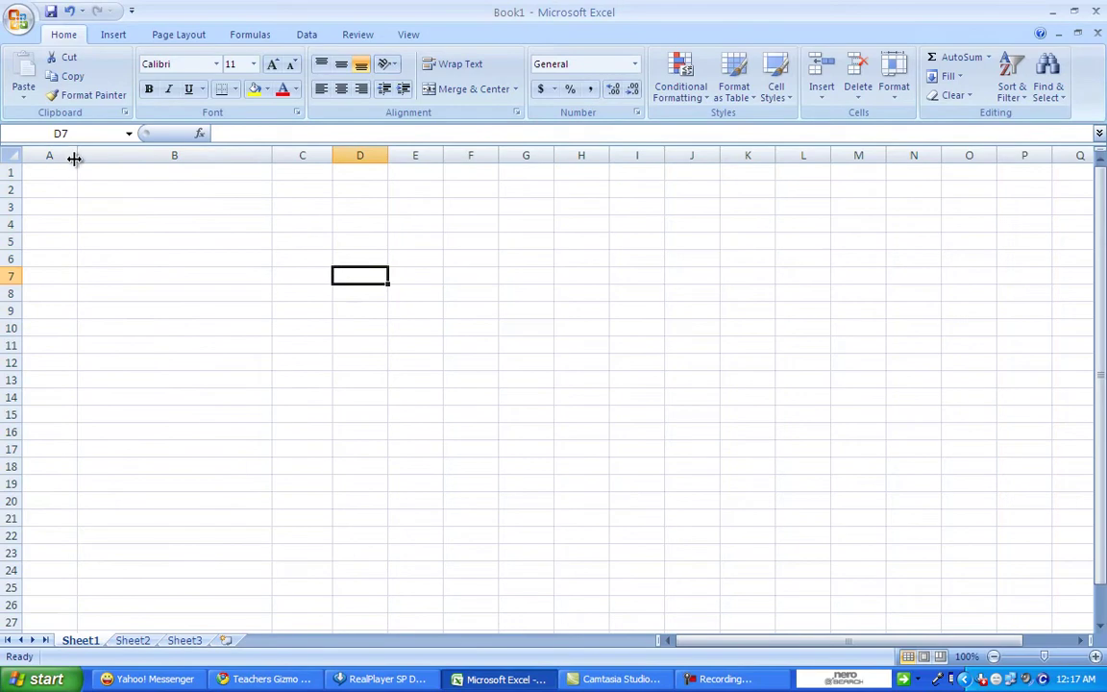
{"action": "left_click_drag", "start_coordinate": [75, 158], "coordinate": [88, 158]}
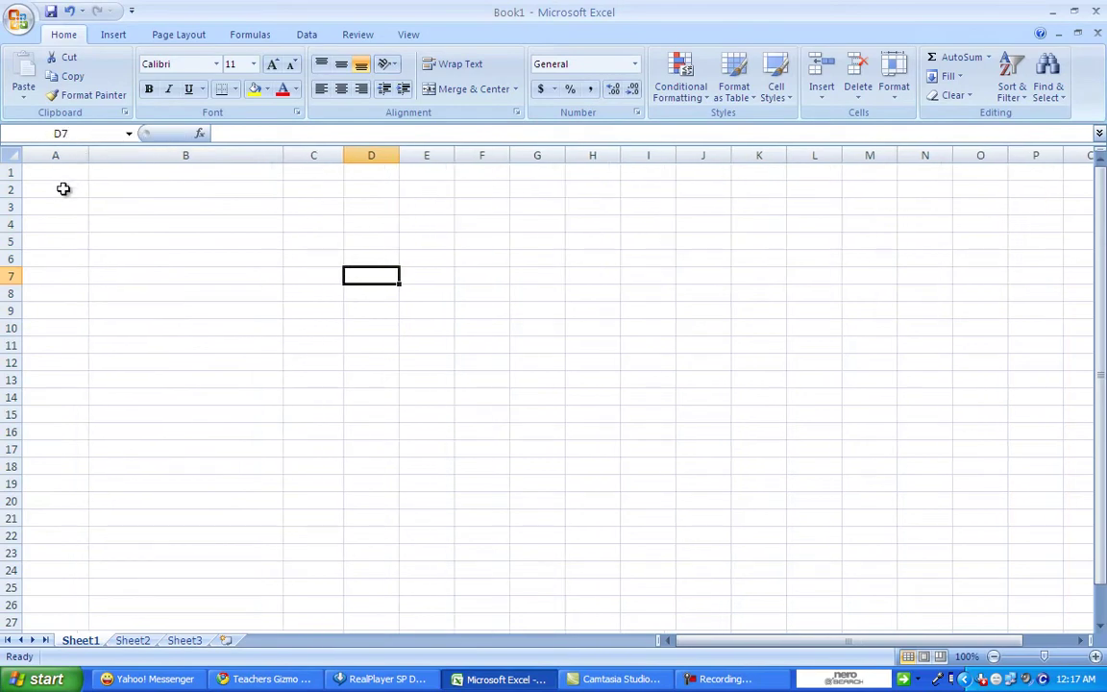
{"action": "left_click", "coordinate": [63, 190]}
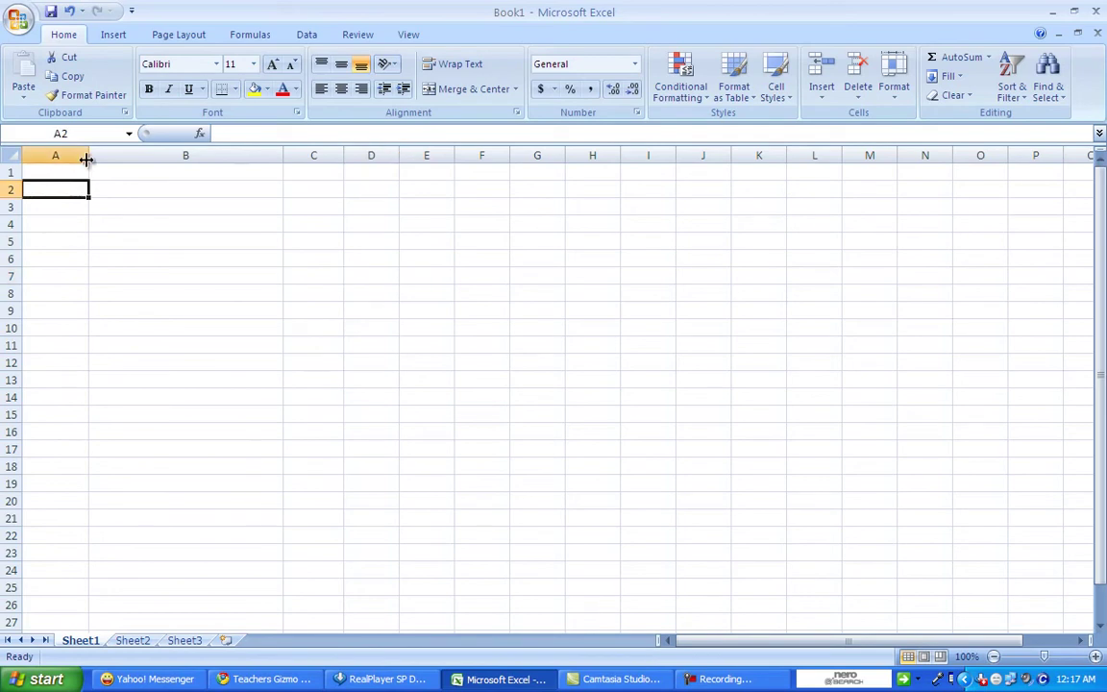
{"action": "left_click_drag", "start_coordinate": [88, 156], "coordinate": [87, 155]}
{"action": "type", "text": "S"}
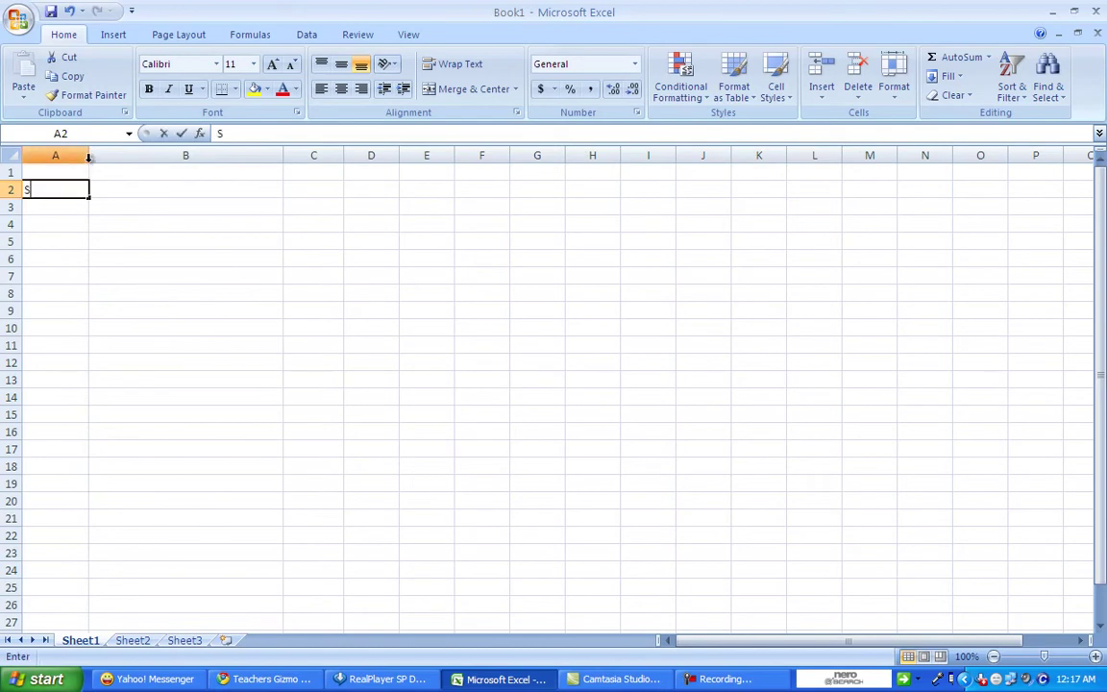
{"action": "type", "text": "t"}
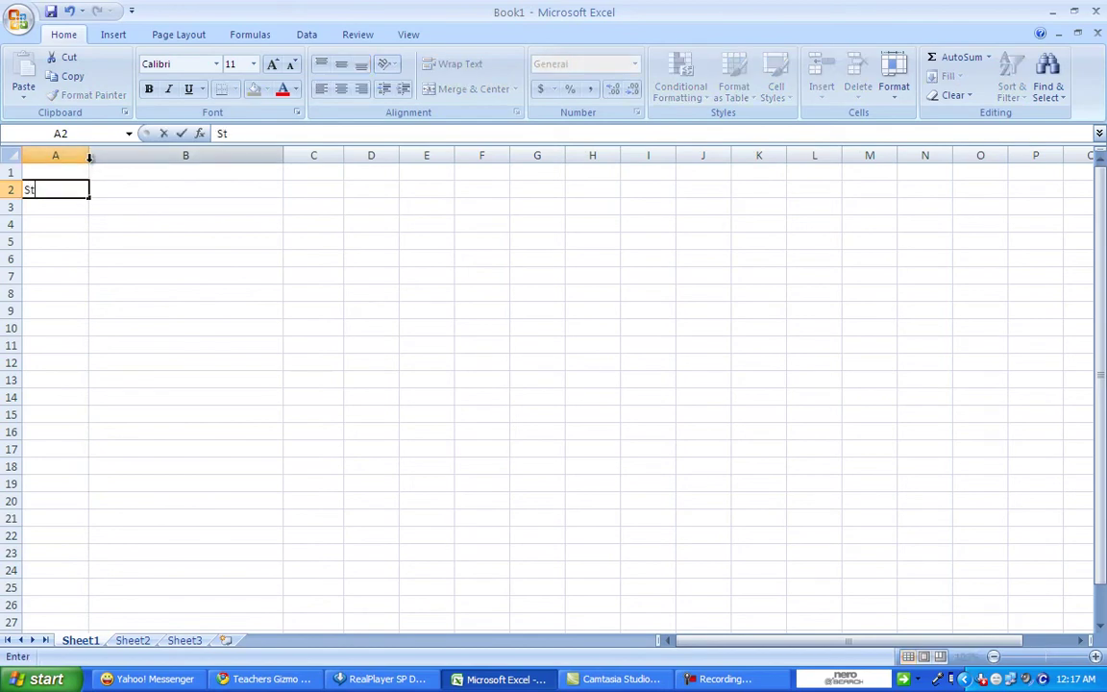
{"action": "key", "text": "BackSpace"}
{"action": "key", "text": "BackSpace"}
{"action": "type", "text": "No."}
{"action": "left_click", "coordinate": [57, 209]}
Fill A3:A21 with serial numbers 1 through 19 and narrow column A to fit.
{"action": "type", "text": "1"}
{"action": "left_click", "coordinate": [61, 224]}
{"action": "type", "text": "2"}
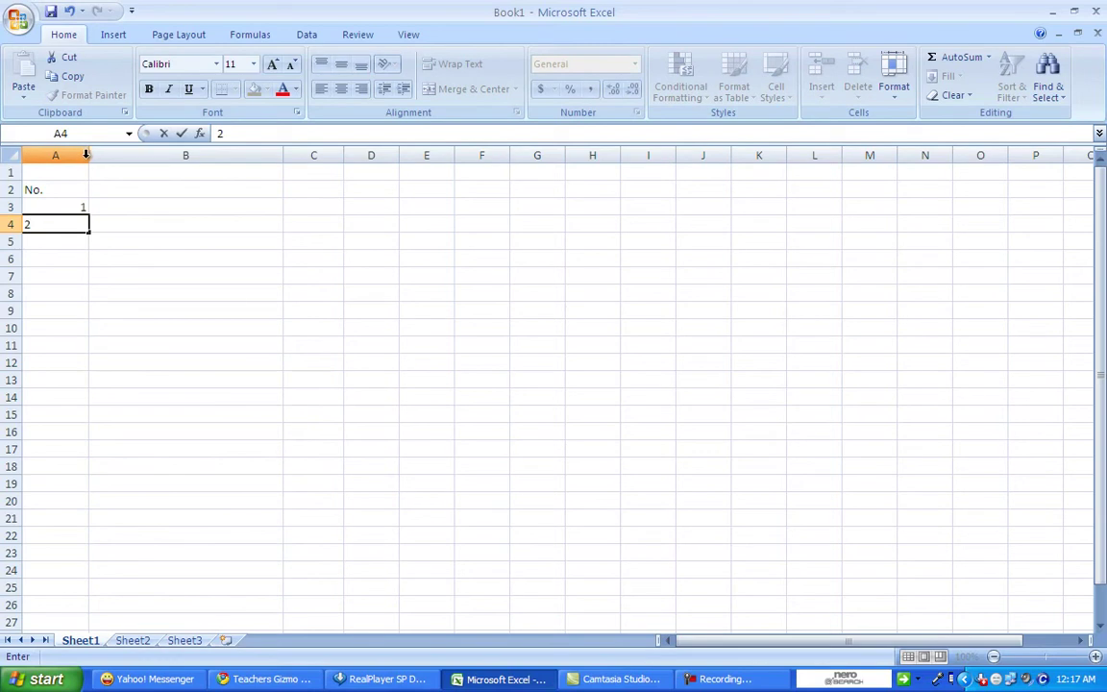
{"action": "left_click", "coordinate": [89, 154]}
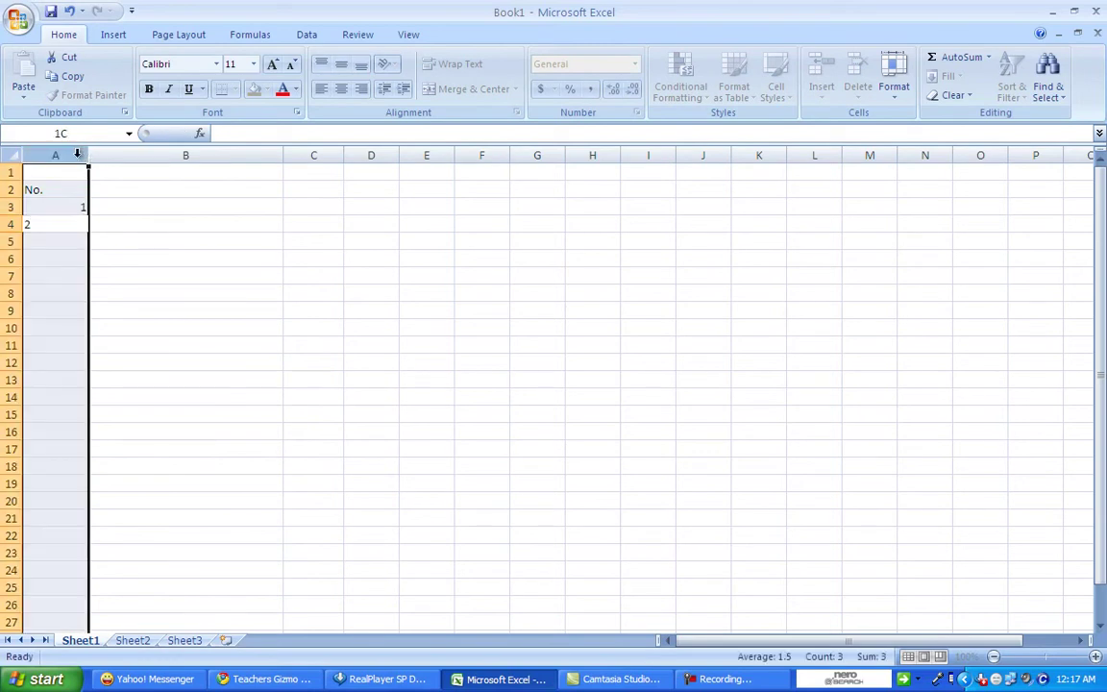
{"action": "left_click_drag", "start_coordinate": [89, 154], "coordinate": [65, 153]}
{"action": "left_click_drag", "start_coordinate": [56, 207], "coordinate": [64, 526]}
{"action": "left_click", "coordinate": [126, 207]}
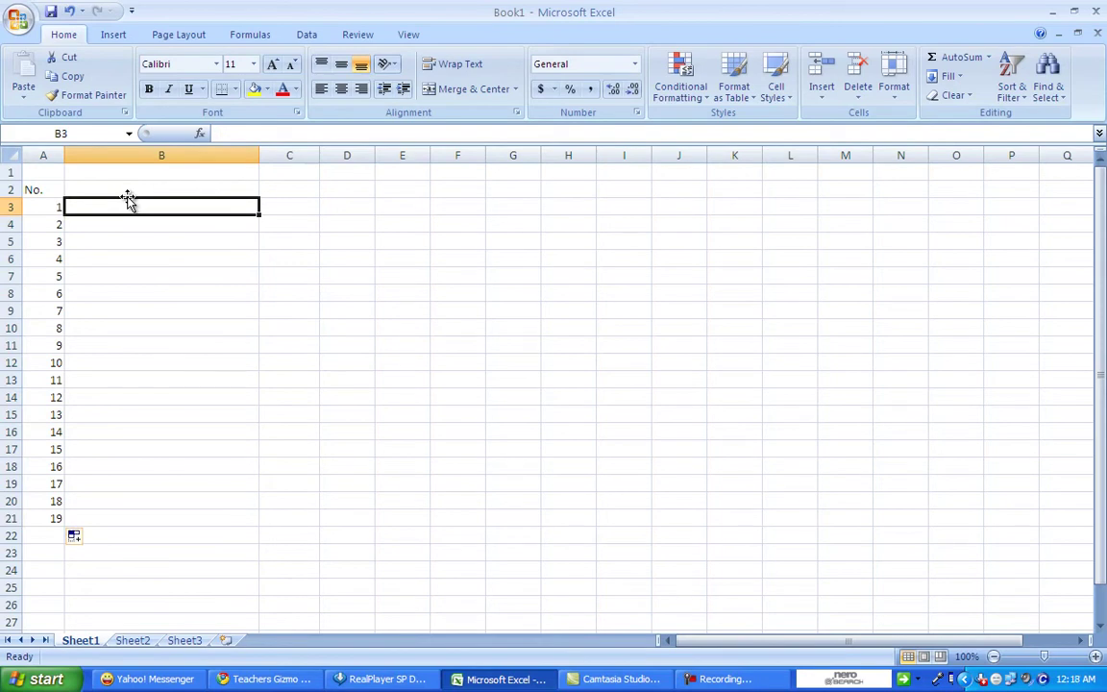
Enter the four student names, surname first, in B3:B6 and resize column B to fit them.
{"action": "type", "text": "Abad,"}
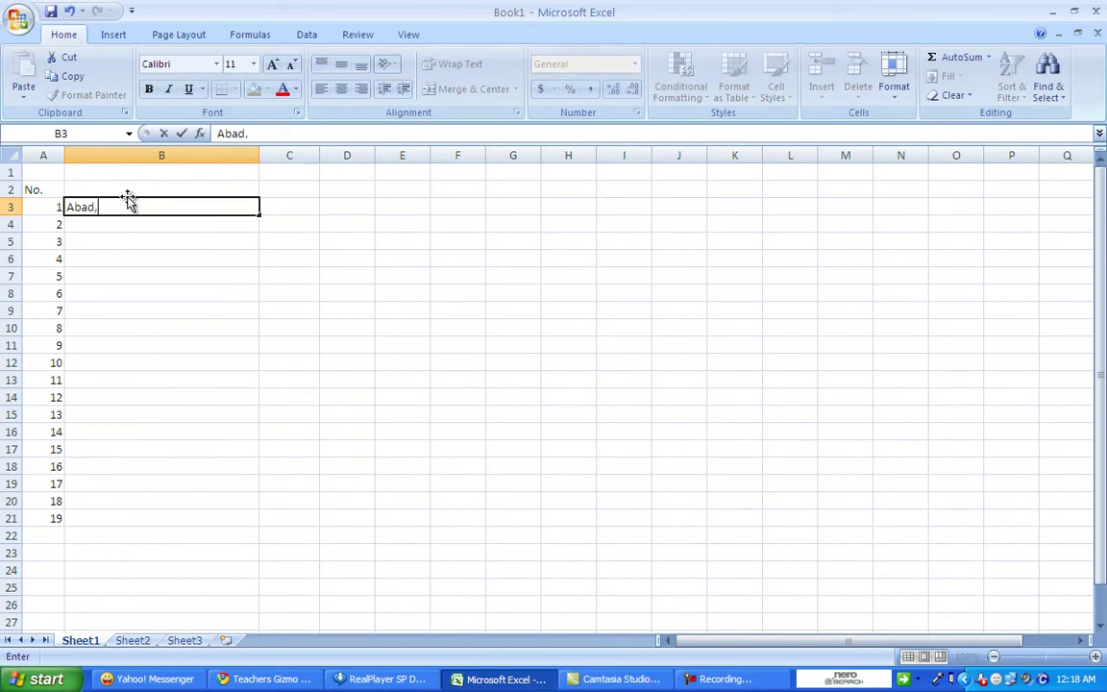
{"action": "type", "text": " James"}
{"action": "key", "text": "Return"}
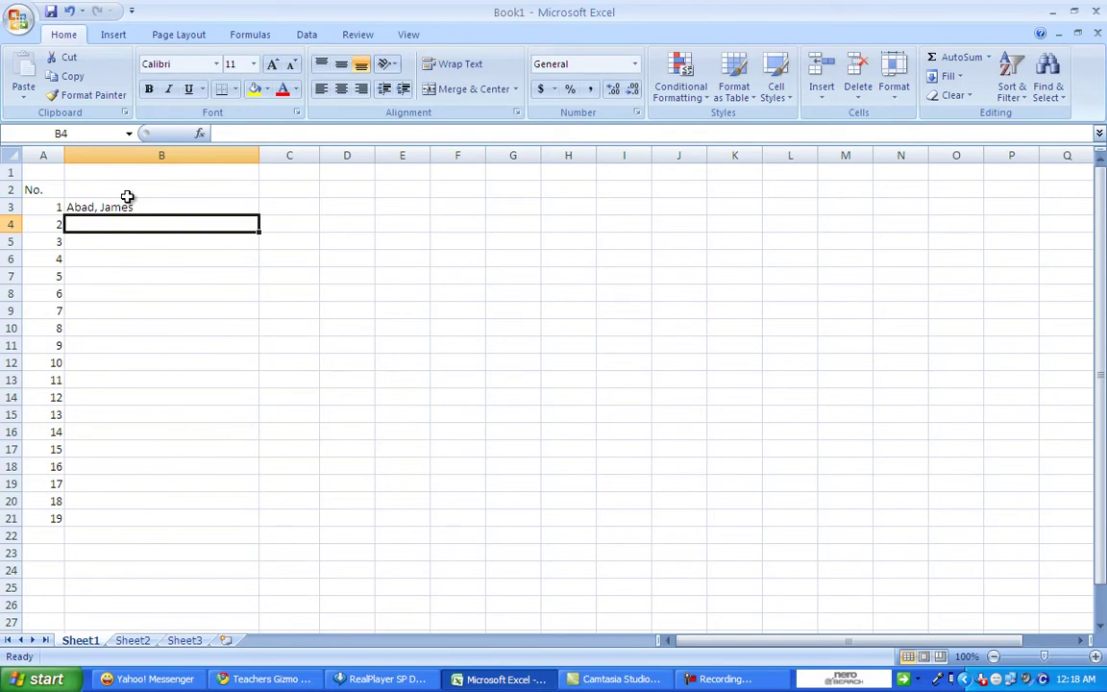
{"action": "type", "text": "Balgo, Terry"}
{"action": "key", "text": "Return"}
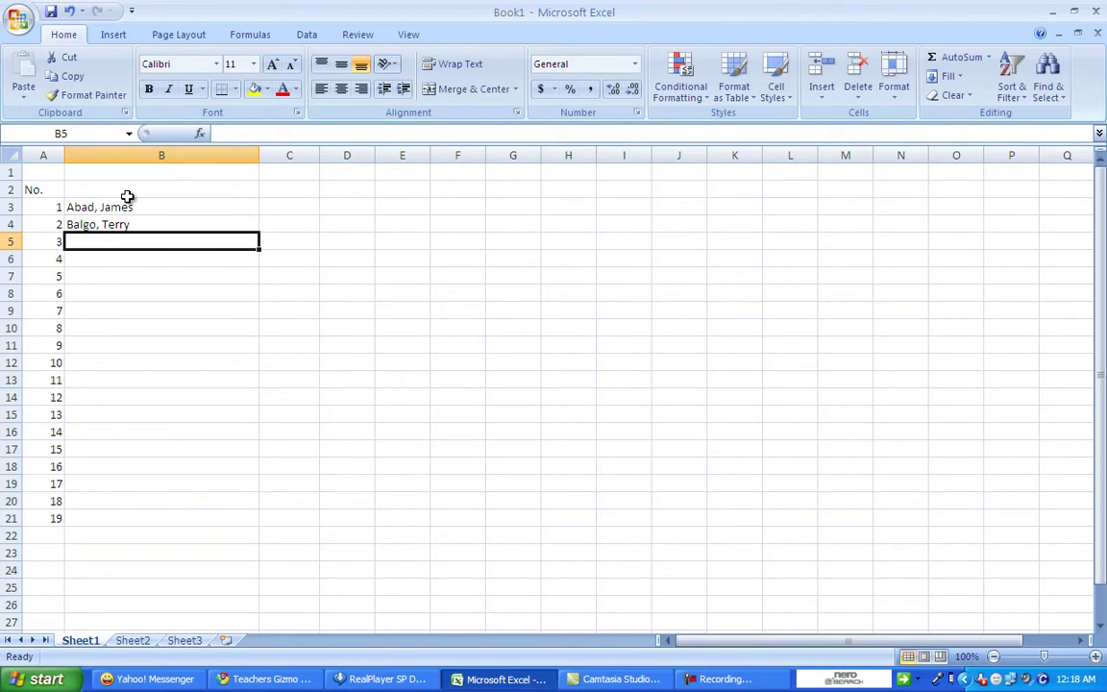
{"action": "type", "text": "Cruz, James"}
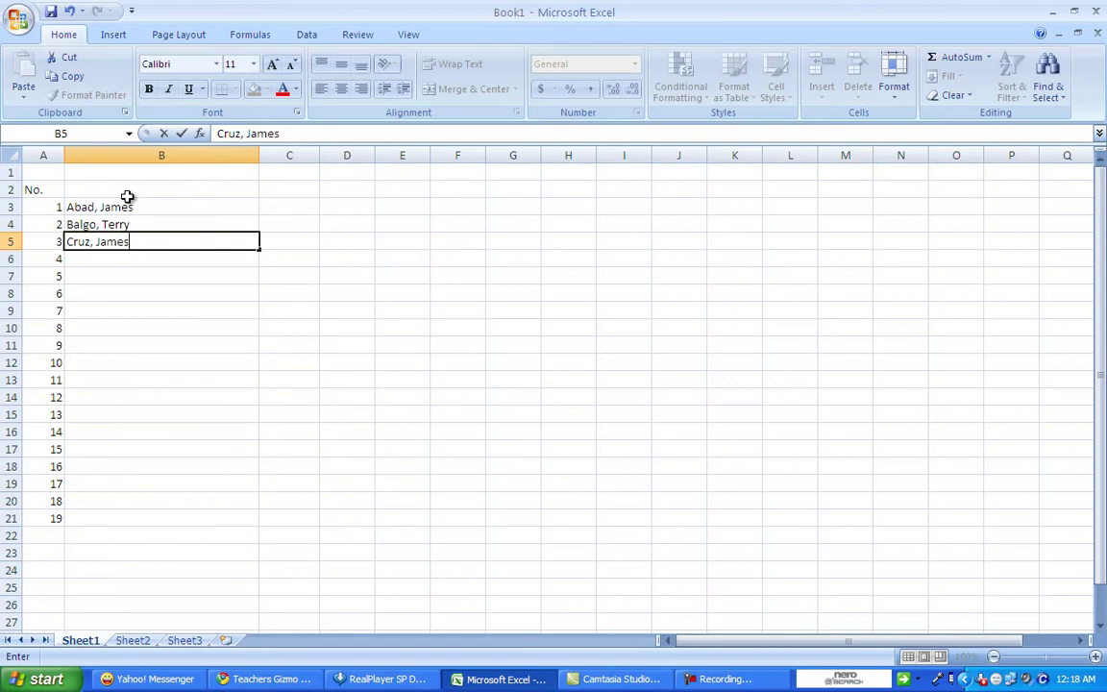
{"action": "key", "text": "Return"}
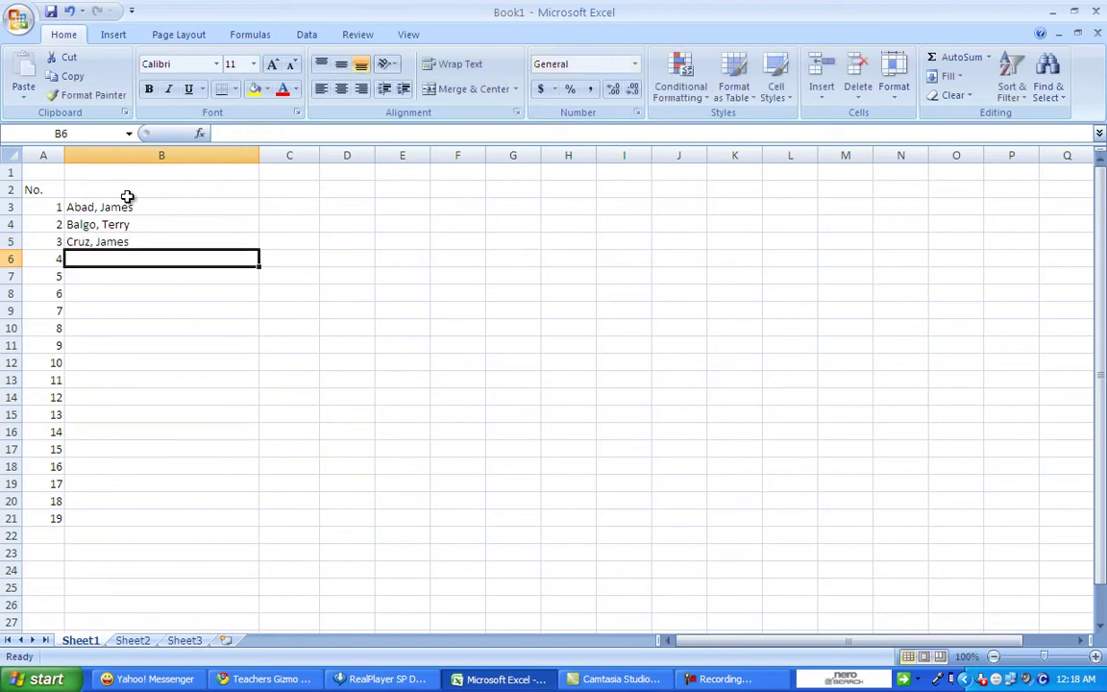
{"action": "type", "text": "D"}
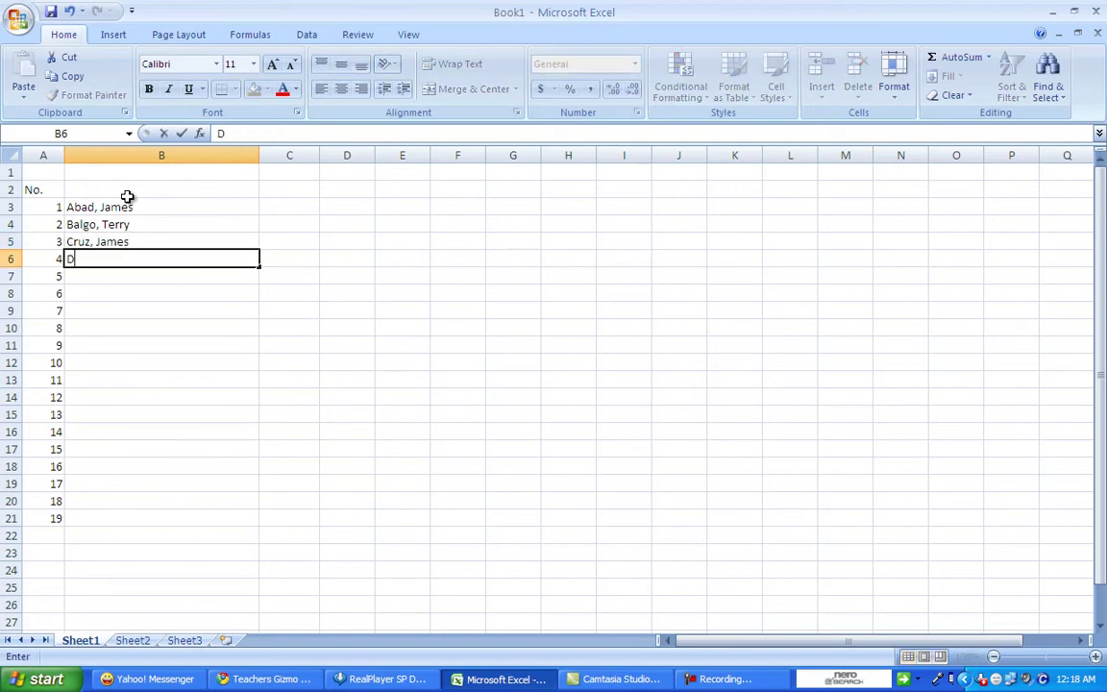
{"action": "type", "text": "iaz, Mark"}
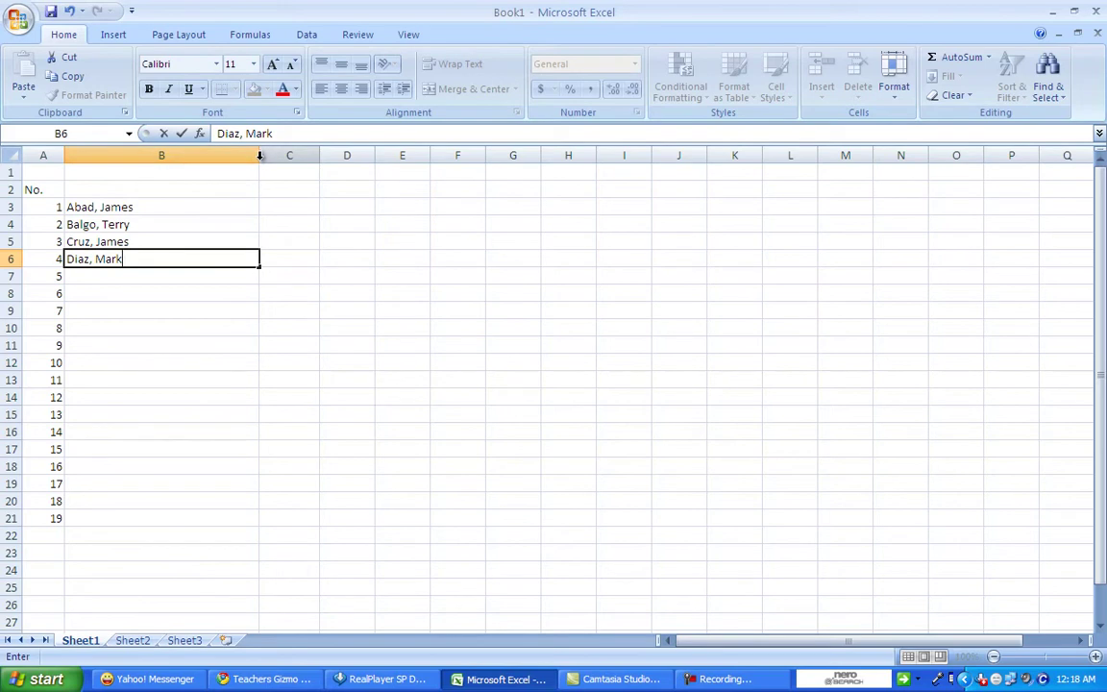
{"action": "left_click", "coordinate": [259, 155]}
{"action": "mouse_move", "coordinate": [259, 156]}
{"action": "left_mouse_down"}
{"action": "mouse_move", "coordinate": [185, 158]}
{"action": "mouse_move", "coordinate": [345, 155]}
{"action": "left_mouse_up"}
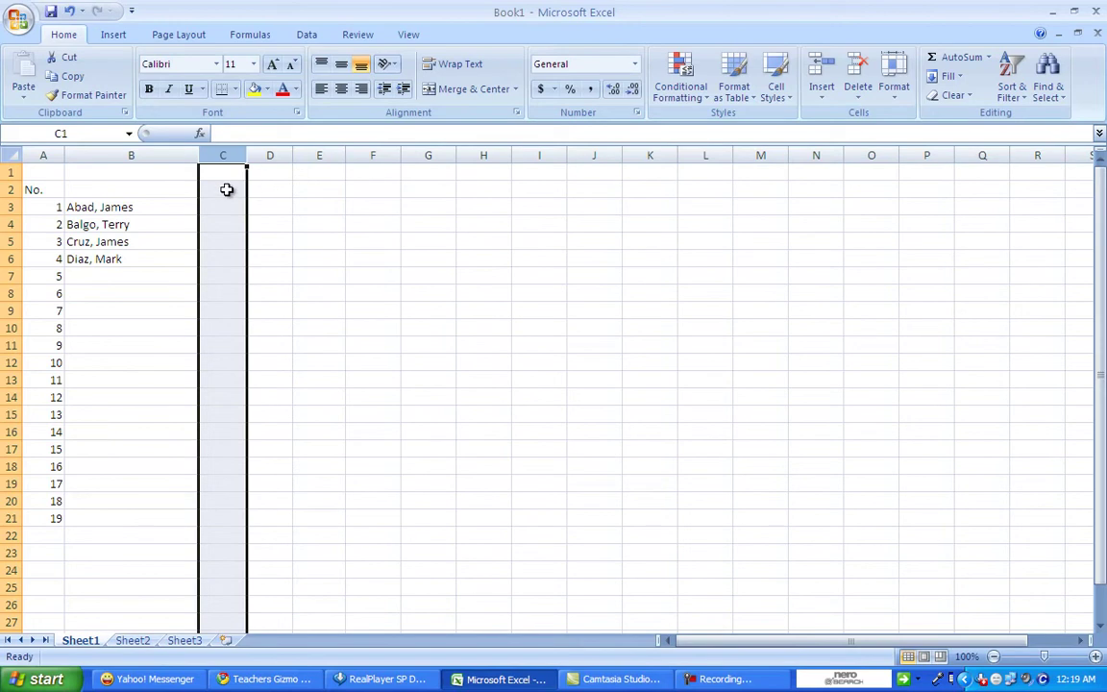
Enter headers 'quiz 10%' in C2 and 'exam 25%' in D2, widening columns C and D.
{"action": "mouse_move", "coordinate": [247, 154]}
{"action": "left_mouse_down"}
{"action": "mouse_move", "coordinate": [301, 171]}
{"action": "mouse_move", "coordinate": [430, 172]}
{"action": "left_mouse_up"}
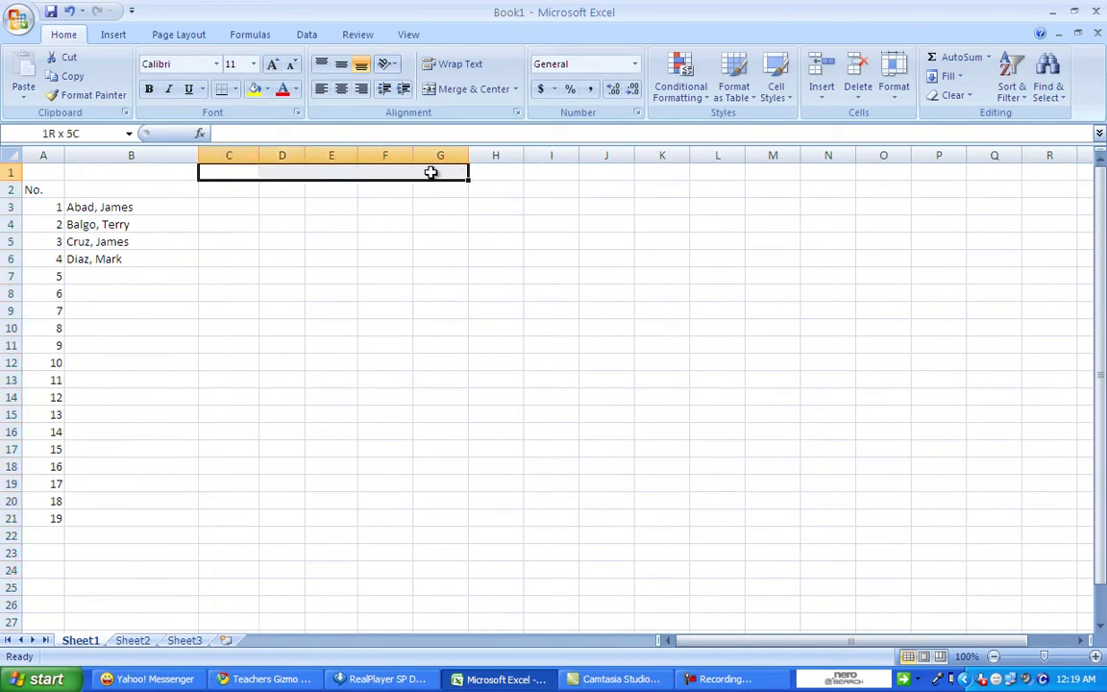
{"action": "left_click_drag", "start_coordinate": [431, 172], "coordinate": [430, 172]}
{"action": "left_click", "coordinate": [223, 185]}
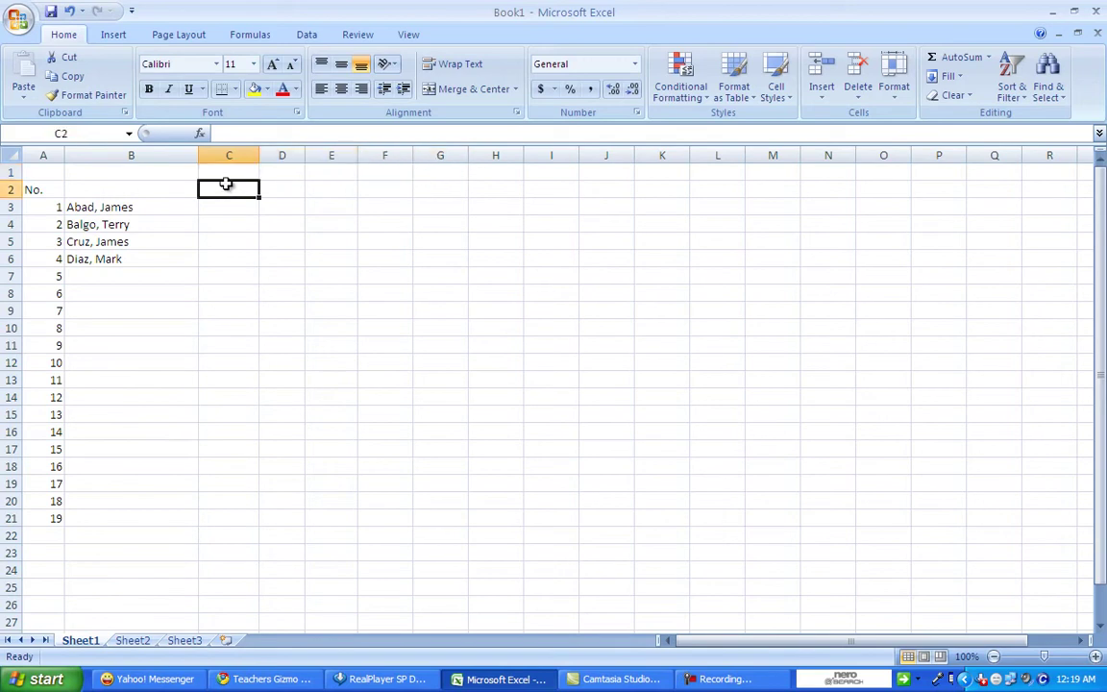
{"action": "type", "text": "qui"}
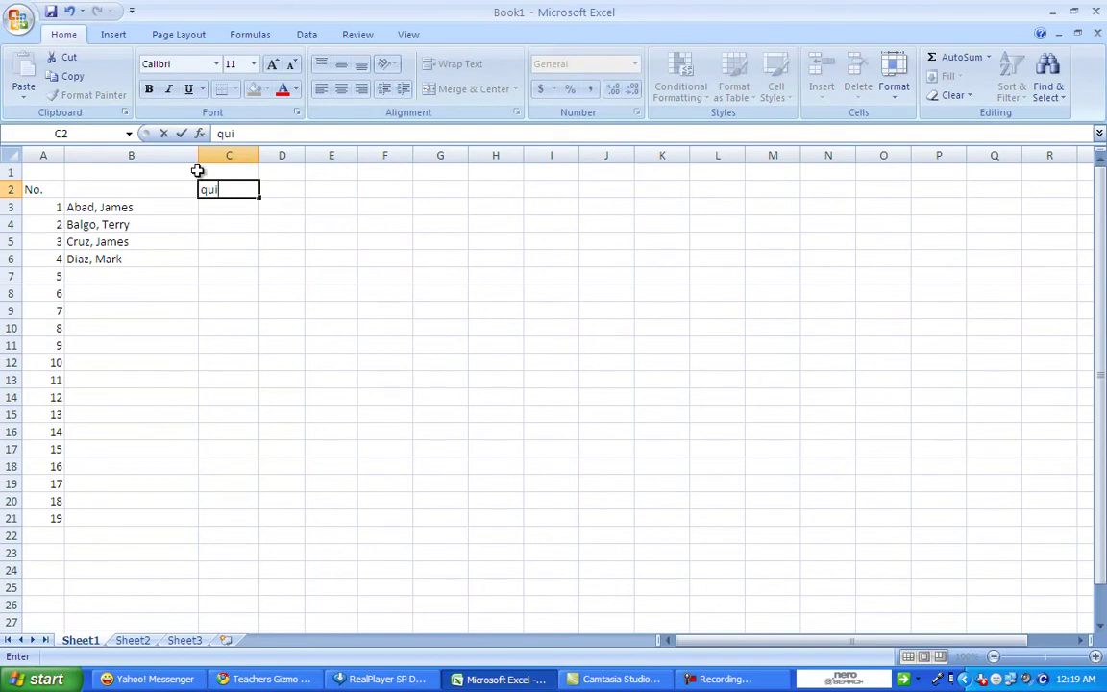
{"action": "type", "text": "7"}
{"action": "key", "text": "BackSpace"}
{"action": "type", "text": "z "}
{"action": "type", "text": "10"}
{"action": "type", "text": "%"}
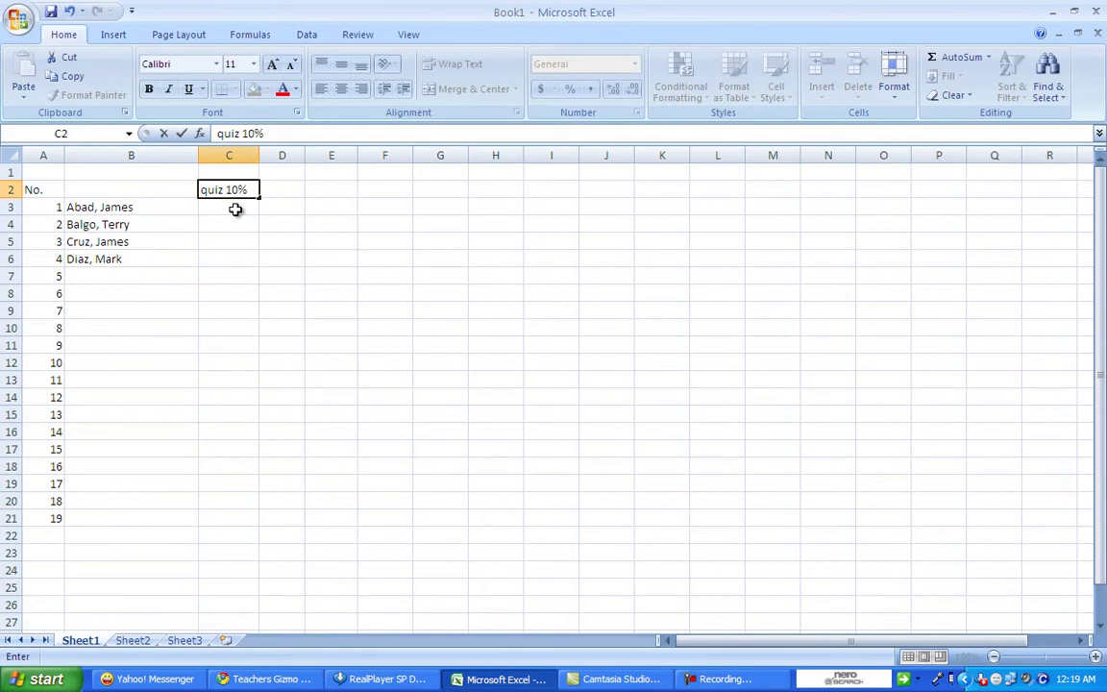
{"action": "left_click", "coordinate": [263, 191]}
{"action": "type", "text": "exam 25%"}
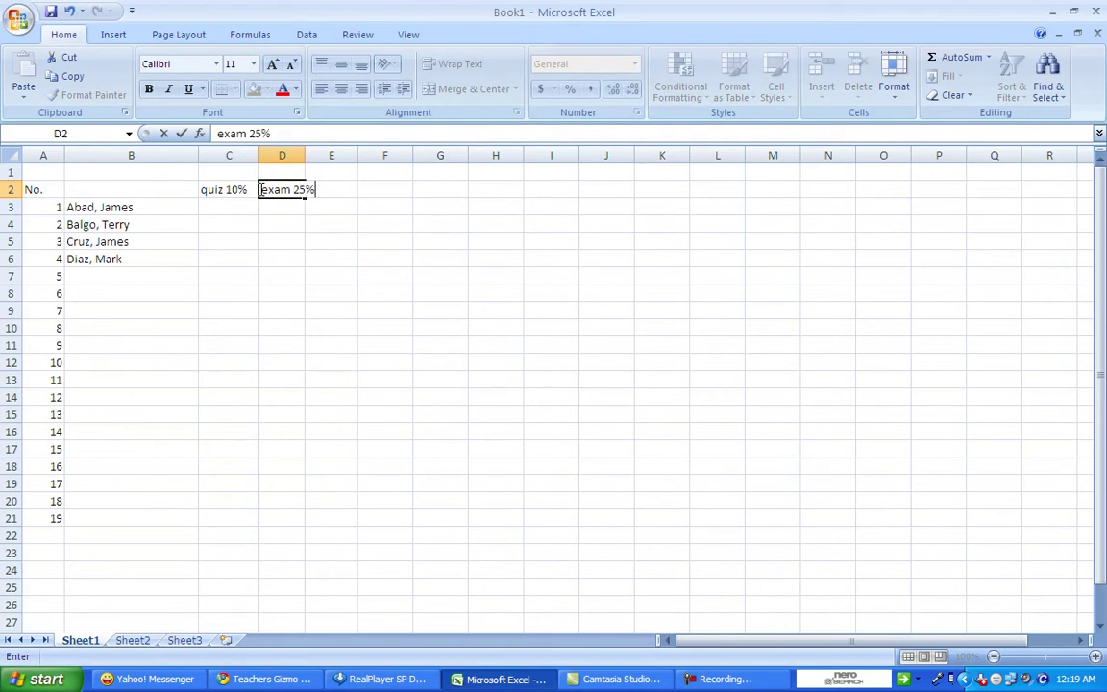
{"action": "left_click", "coordinate": [296, 155]}
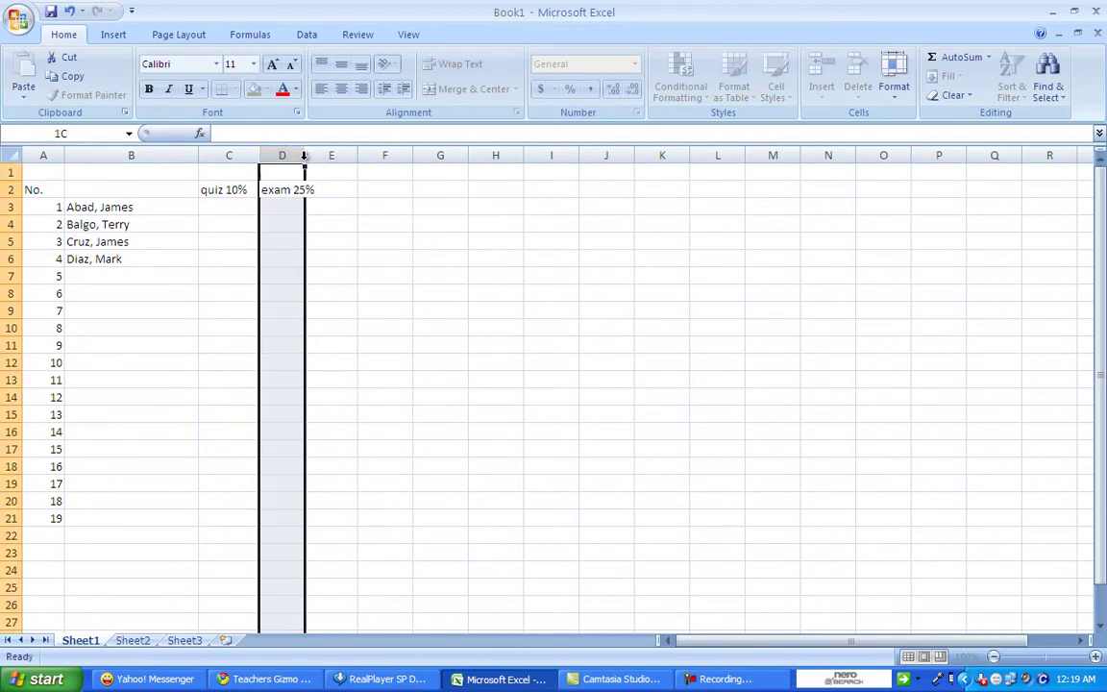
{"action": "left_click_drag", "start_coordinate": [304, 154], "coordinate": [380, 155]}
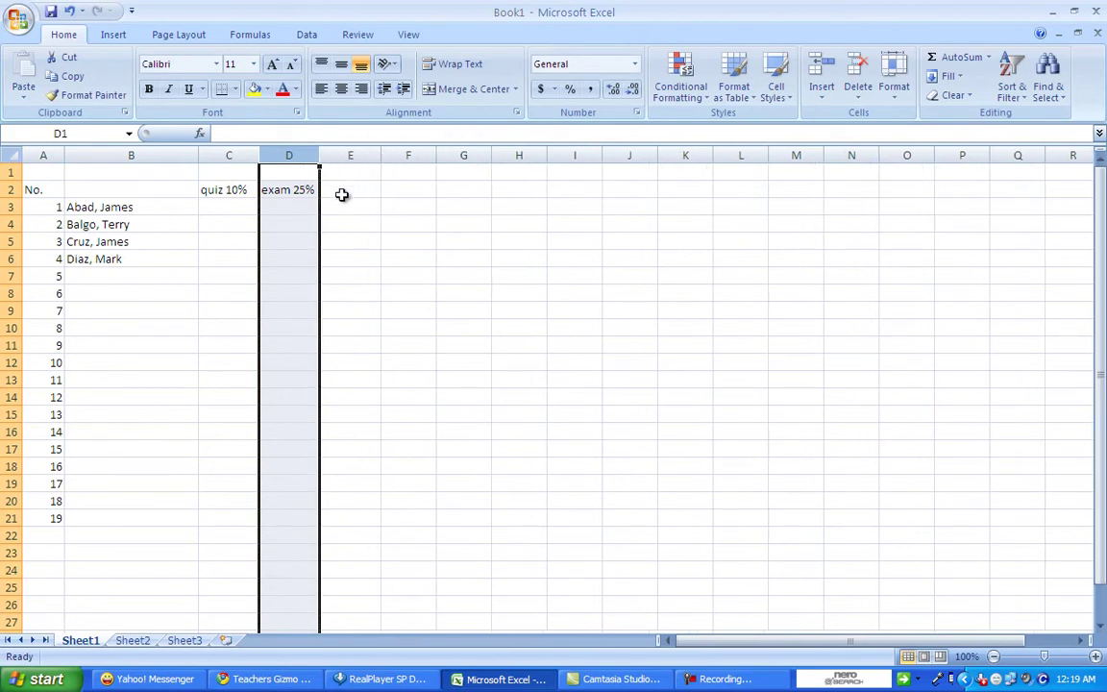
Enter the header 'Project 20' in cell E2.
{"action": "left_click", "coordinate": [343, 188]}
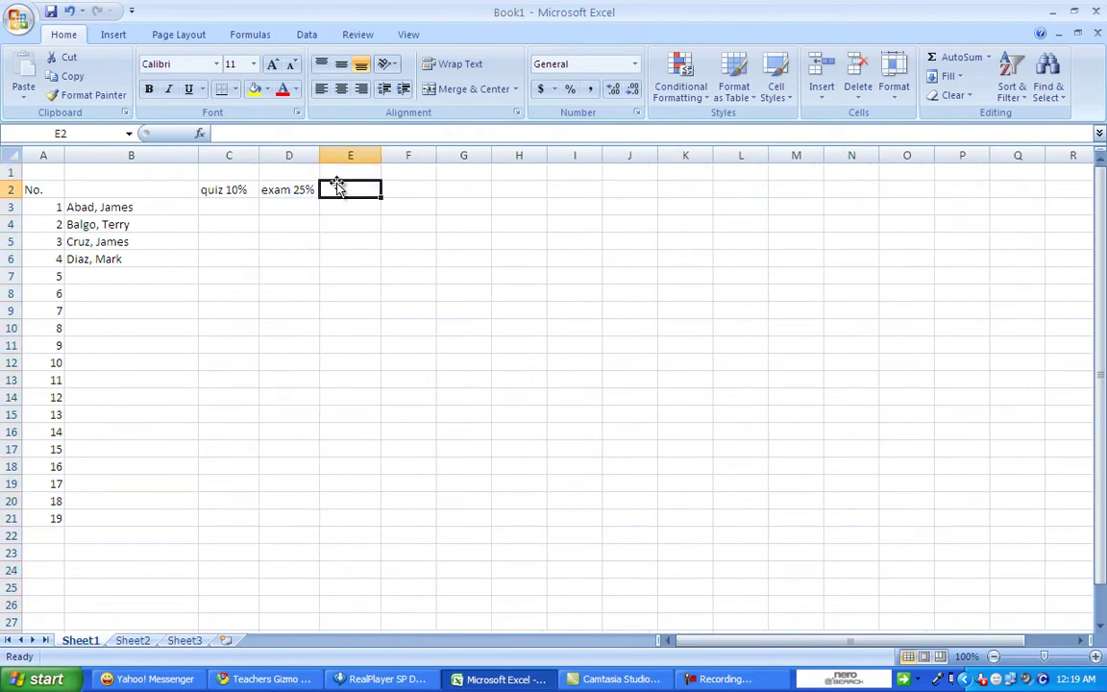
{"action": "type", "text": "Proje"}
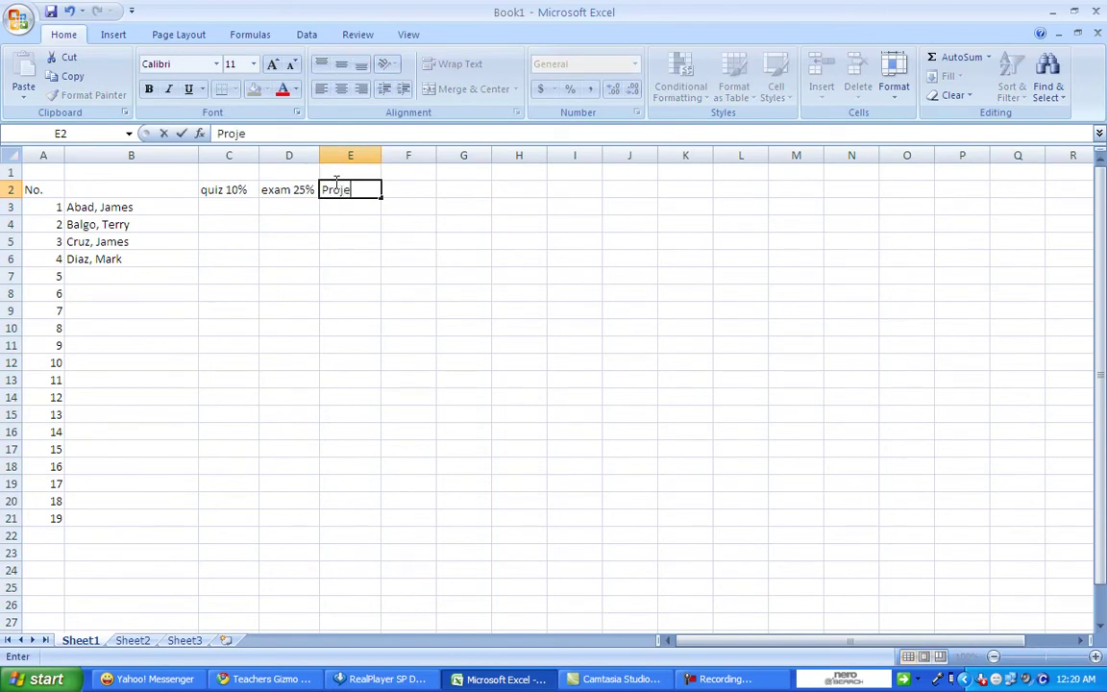
{"action": "type", "text": "ct"}
{"action": "key", "text": "Return"}
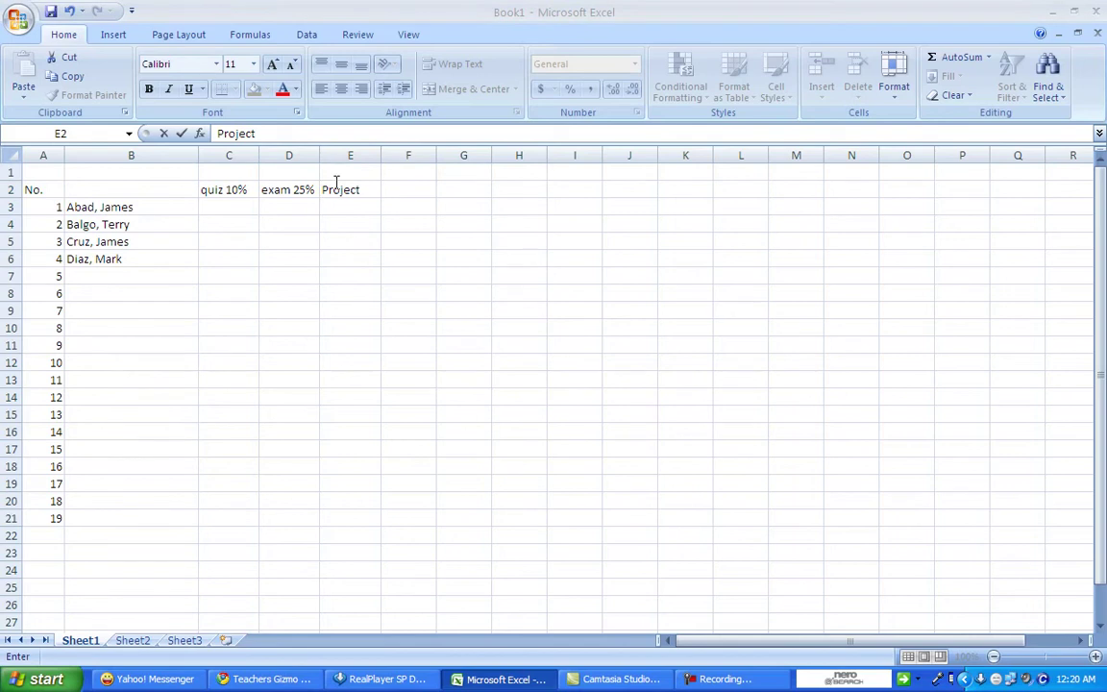
{"action": "left_click", "coordinate": [366, 191]}
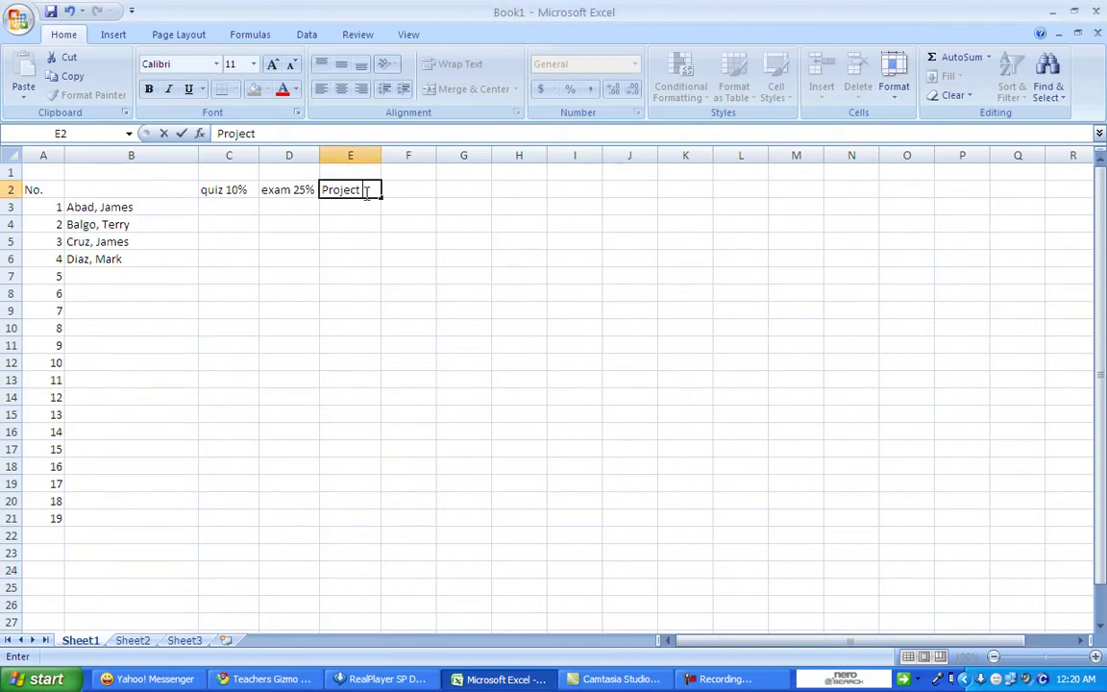
{"action": "type", "text": "2"}
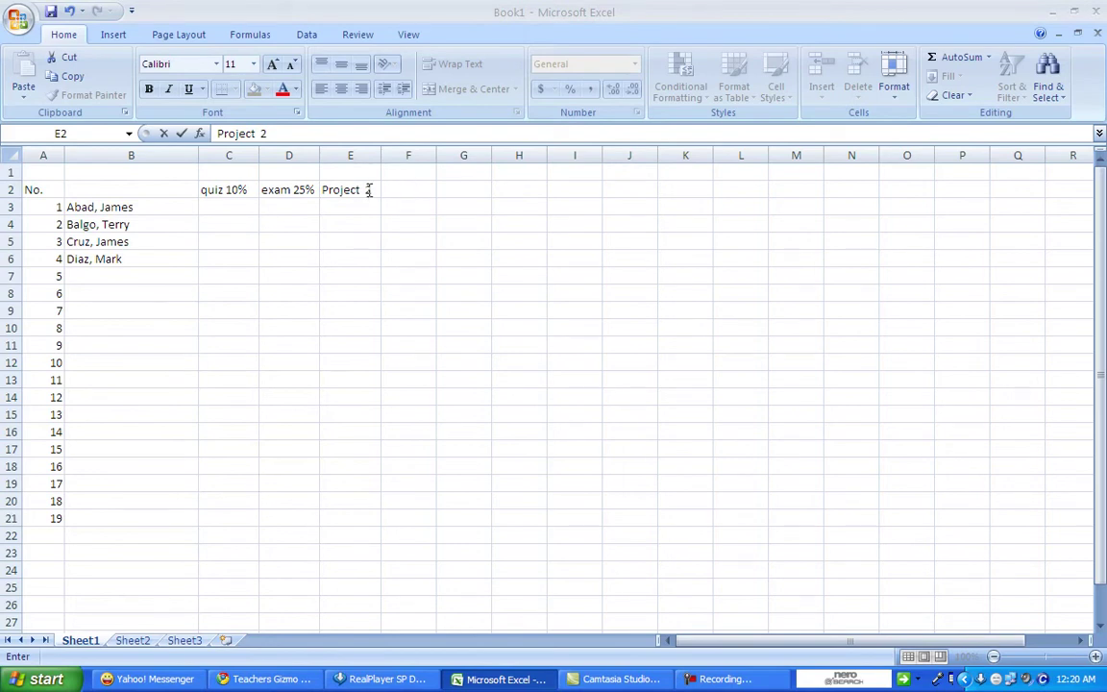
{"action": "type", "text": "0"}
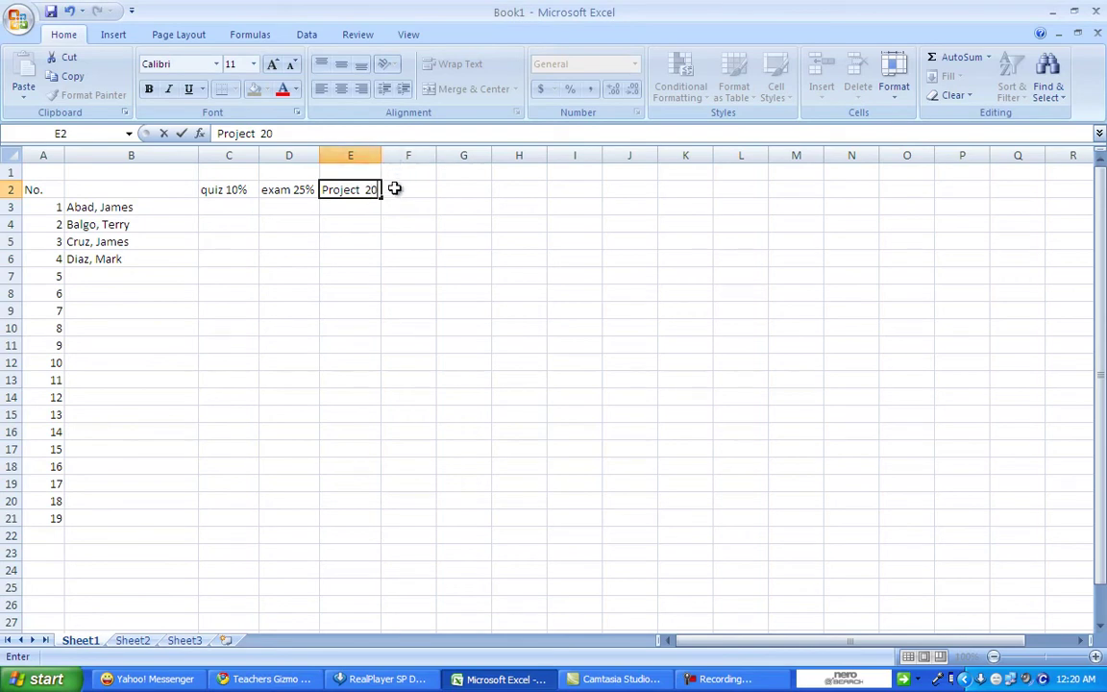
{"action": "left_click", "coordinate": [395, 191]}
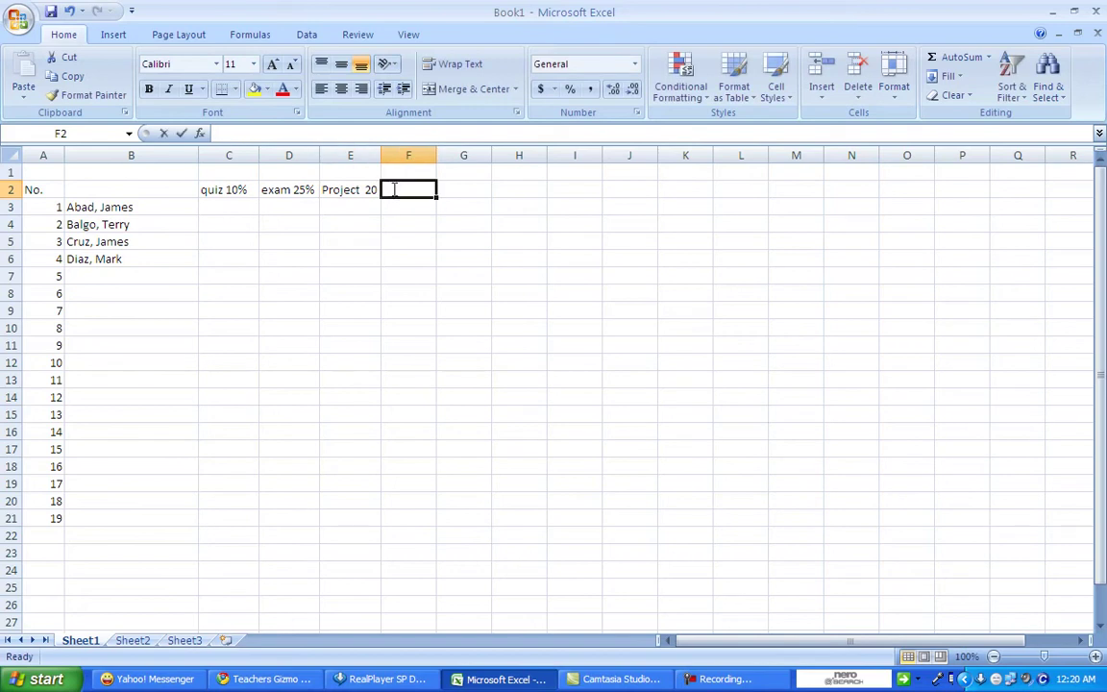
Enter the 'participation' header in F2 and widen column F to fit it.
{"action": "type", "text": "P"}
{"action": "key", "text": "BackSpace"}
{"action": "type", "text": "participato"}
{"action": "key", "text": "BackSpace"}
{"action": "type", "text": "ion"}
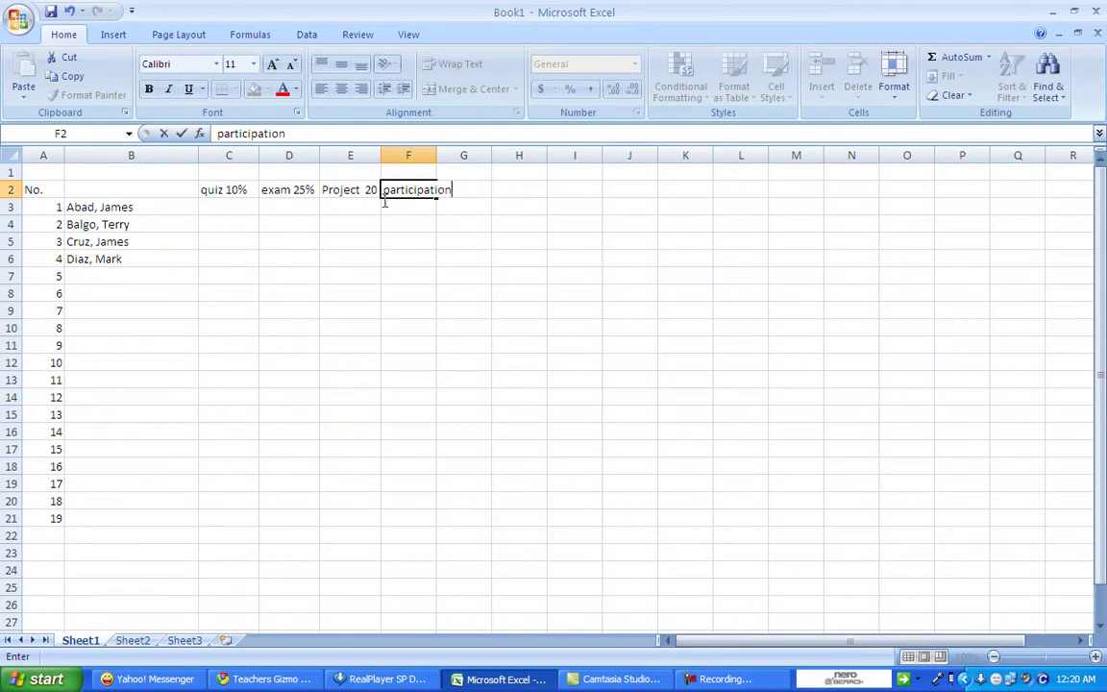
{"action": "left_click", "coordinate": [434, 155]}
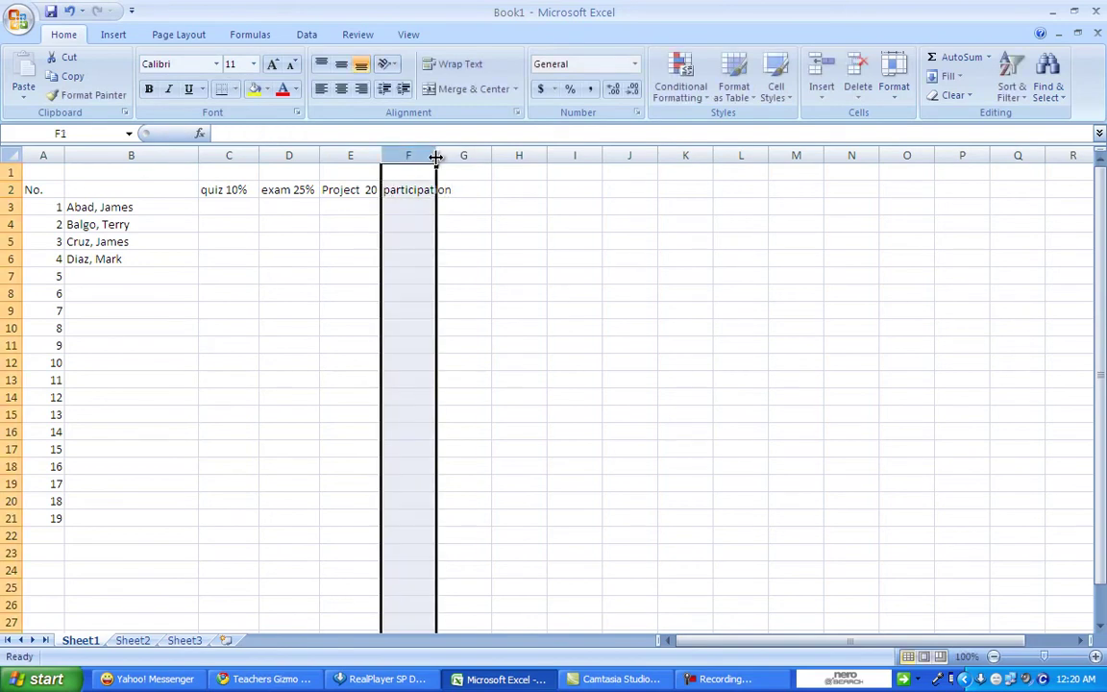
{"action": "left_click_drag", "start_coordinate": [437, 155], "coordinate": [483, 155]}
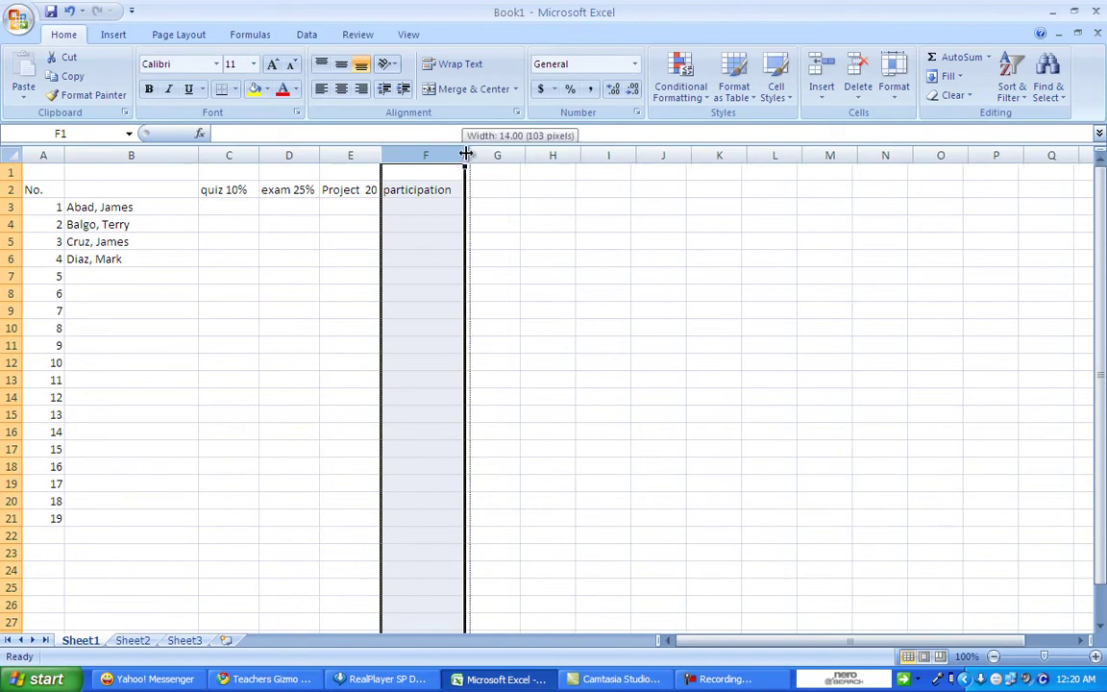
Change F2 to 'participation 40', tighten column F, and enter 'others 5%' in G2.
{"action": "left_click", "coordinate": [465, 188]}
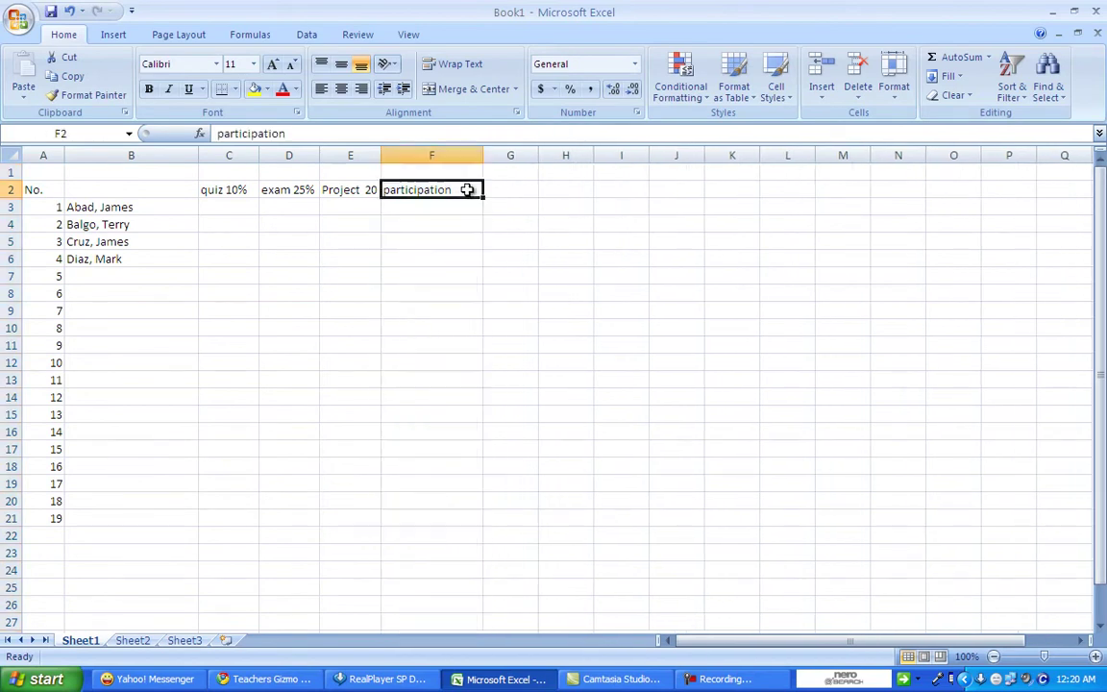
{"action": "left_click", "coordinate": [296, 133]}
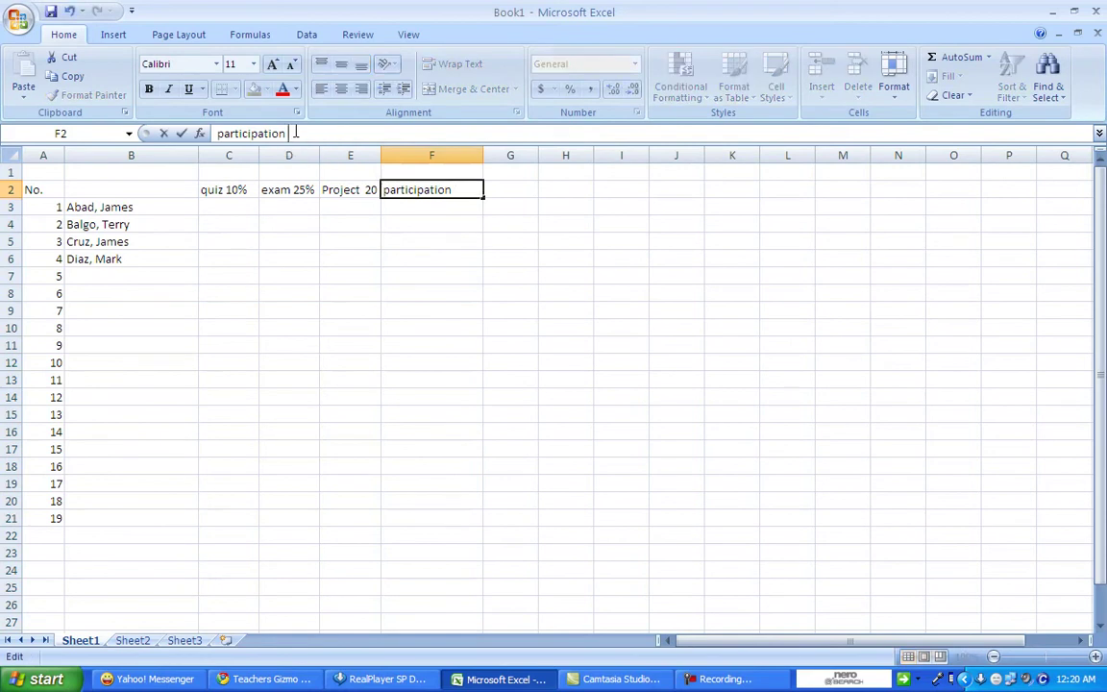
{"action": "type", "text": "40"}
{"action": "left_click", "coordinate": [511, 192]}
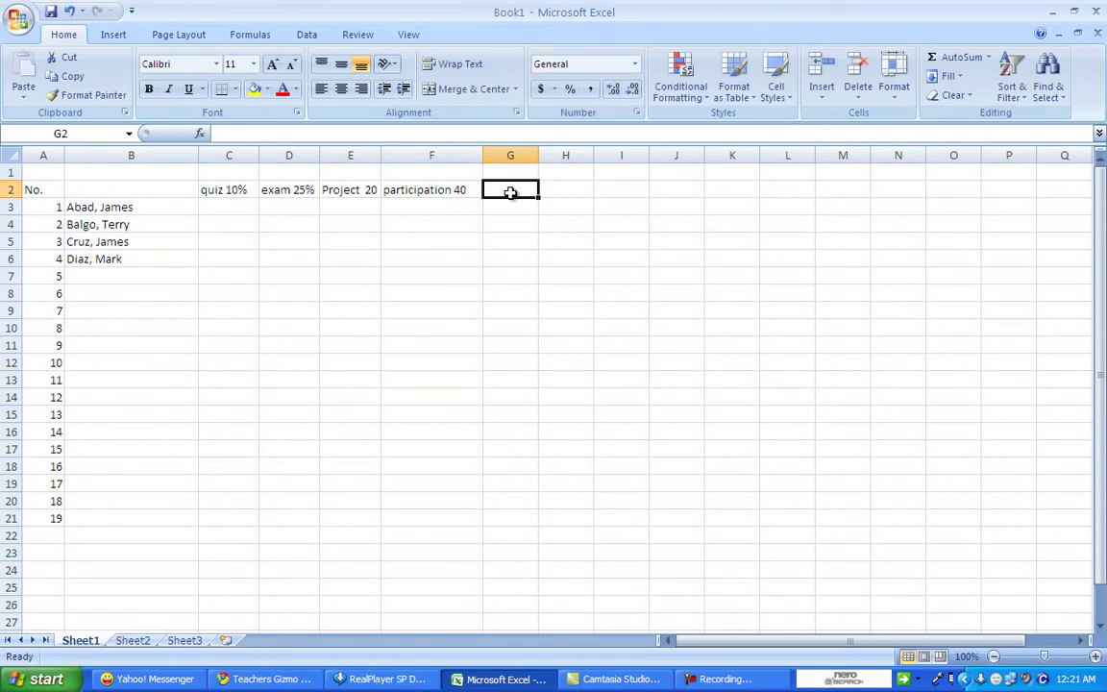
{"action": "left_click_drag", "start_coordinate": [482, 154], "coordinate": [475, 155]}
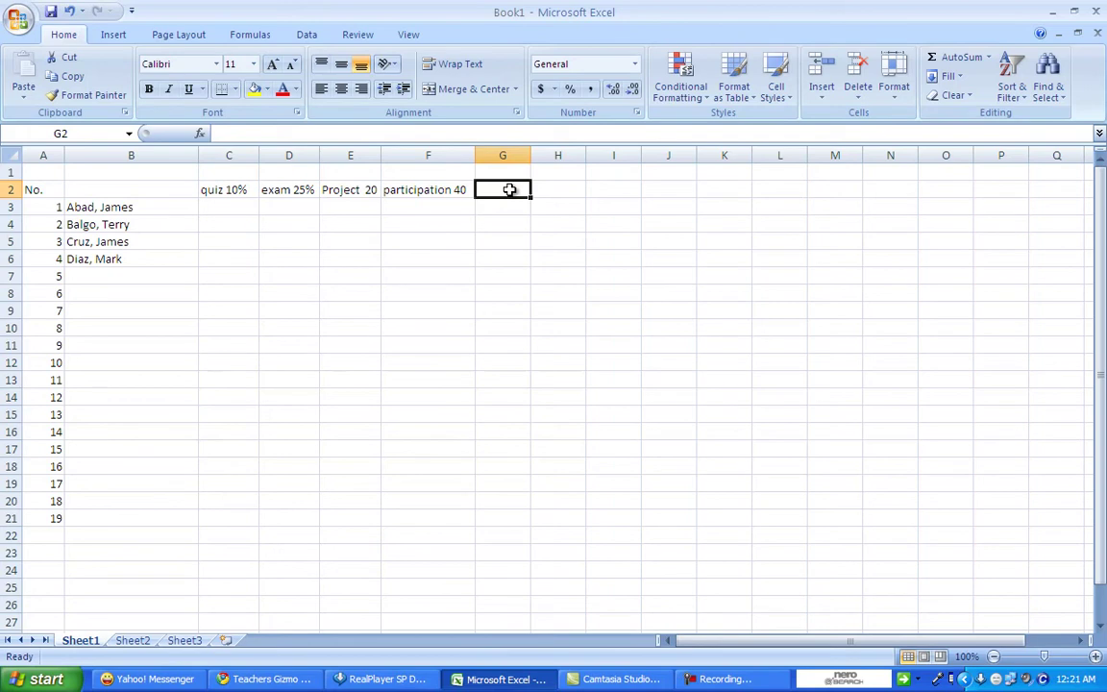
{"action": "type", "text": "others"}
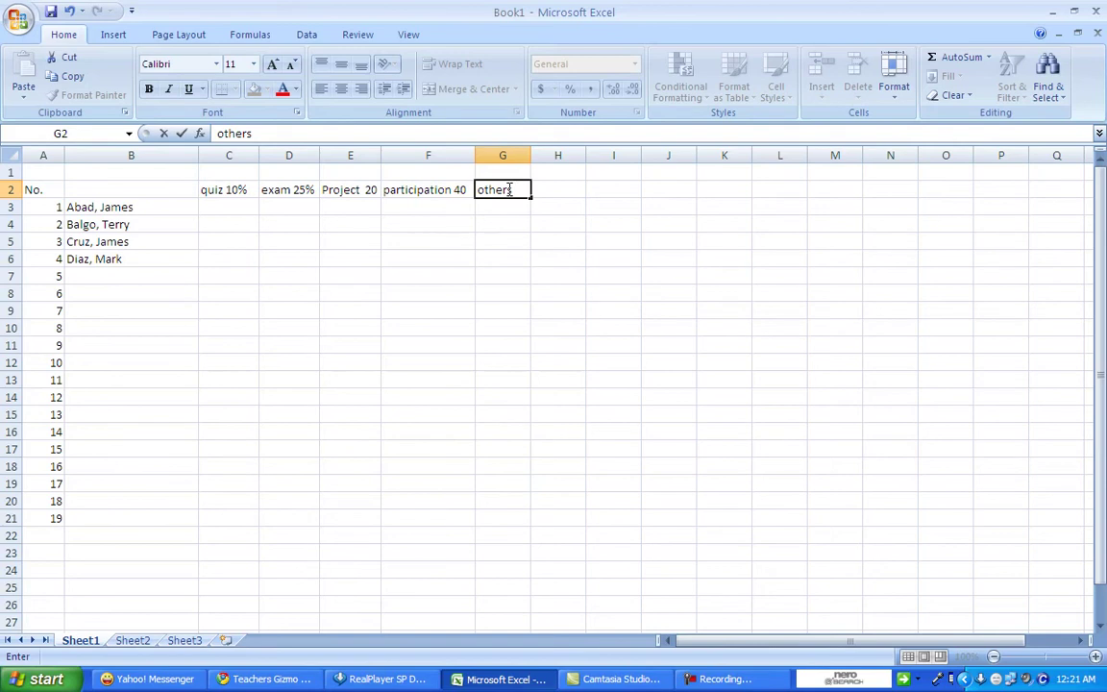
{"action": "type", "text": "5"}
{"action": "type", "text": "%"}
Enter the first student's scores 85, 84, 96, 80 and 84 in C3:G3.
{"action": "left_click", "coordinate": [229, 208]}
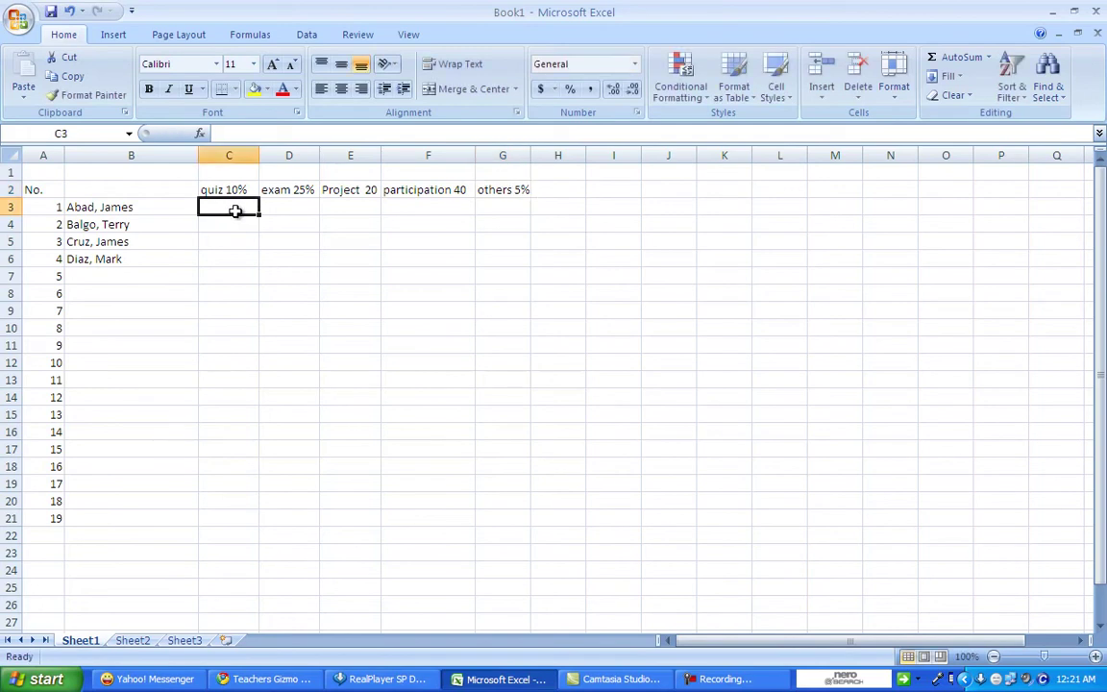
{"action": "type", "text": "85"}
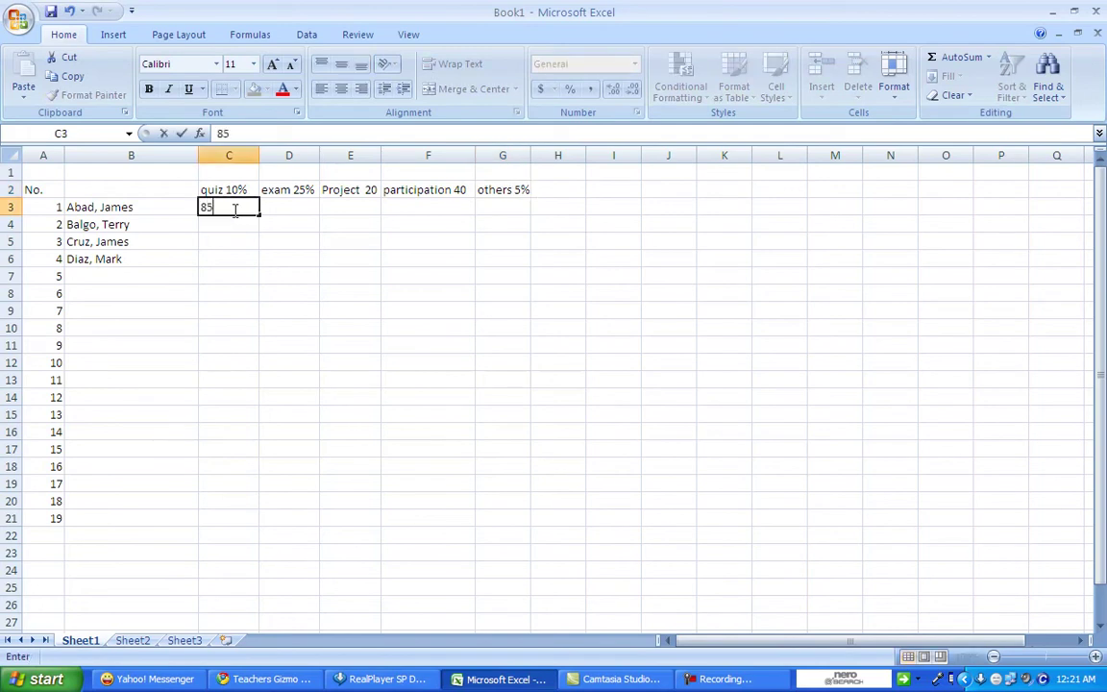
{"action": "left_click", "coordinate": [279, 216]}
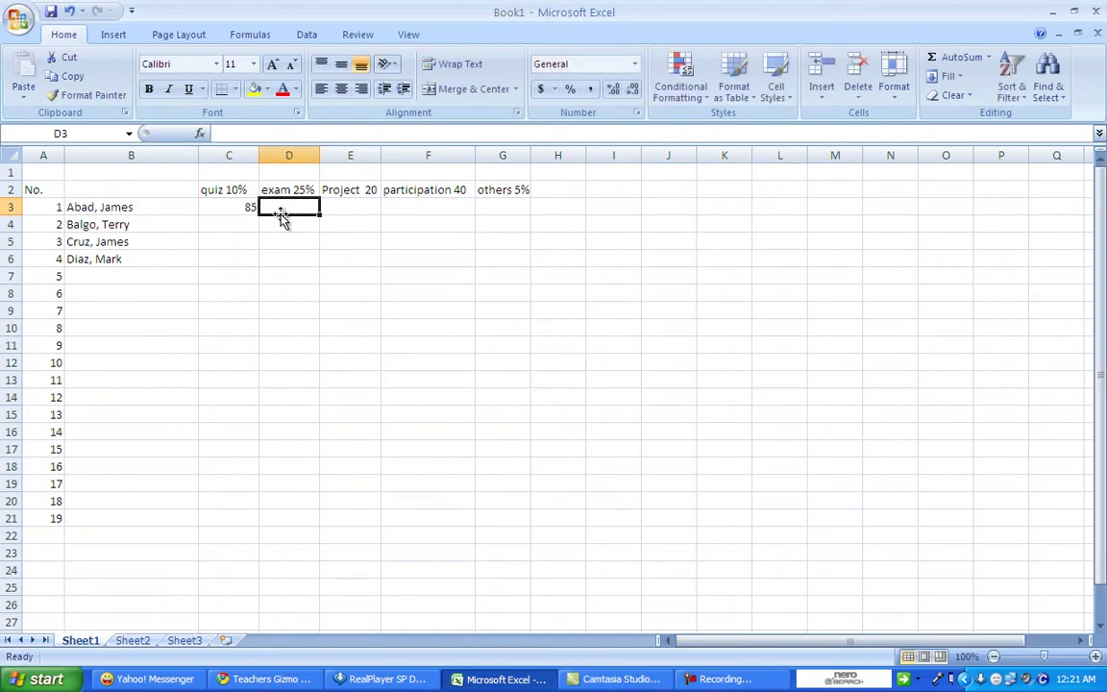
{"action": "type", "text": "84"}
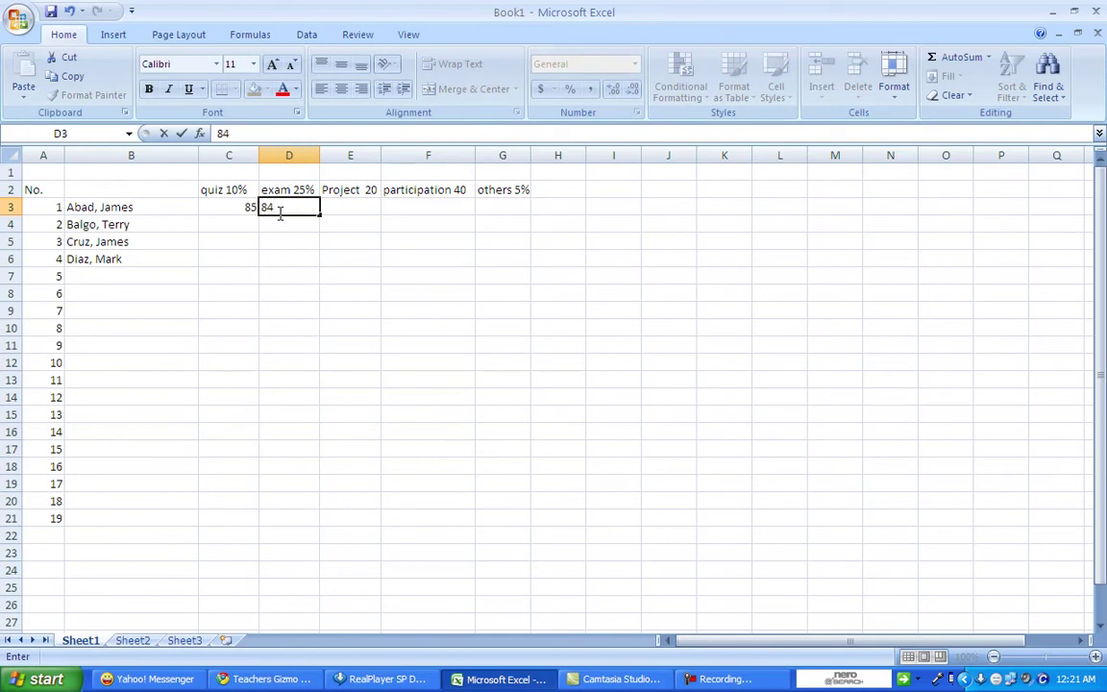
{"action": "left_click", "coordinate": [346, 205]}
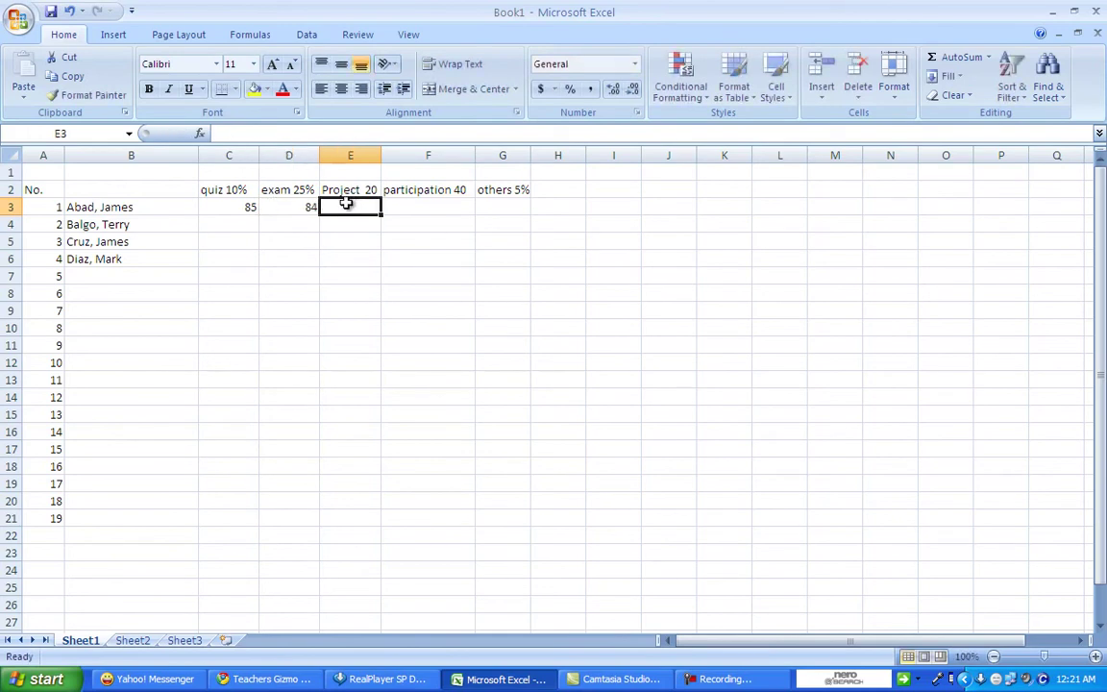
{"action": "type", "text": "96"}
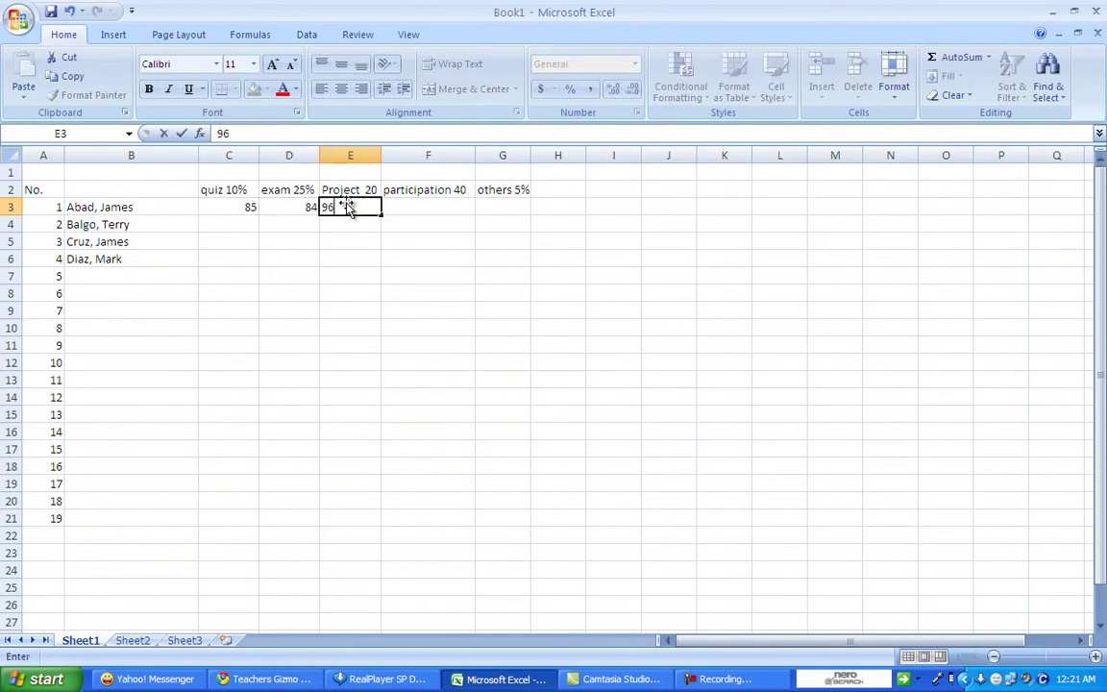
{"action": "left_click", "coordinate": [415, 203]}
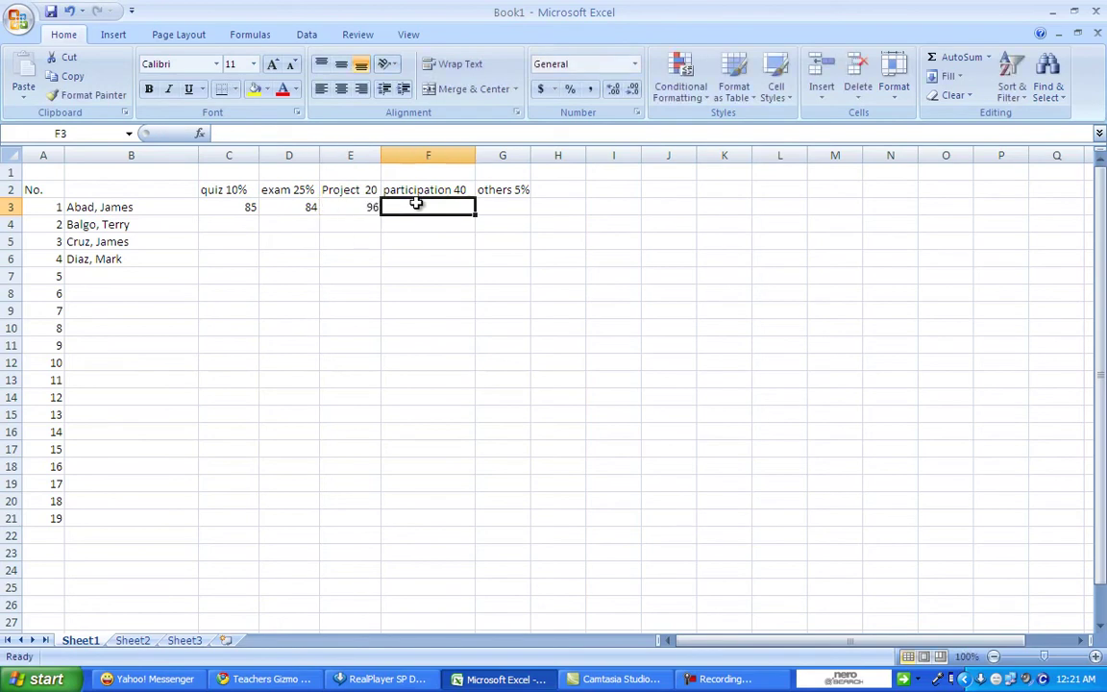
{"action": "type", "text": "80"}
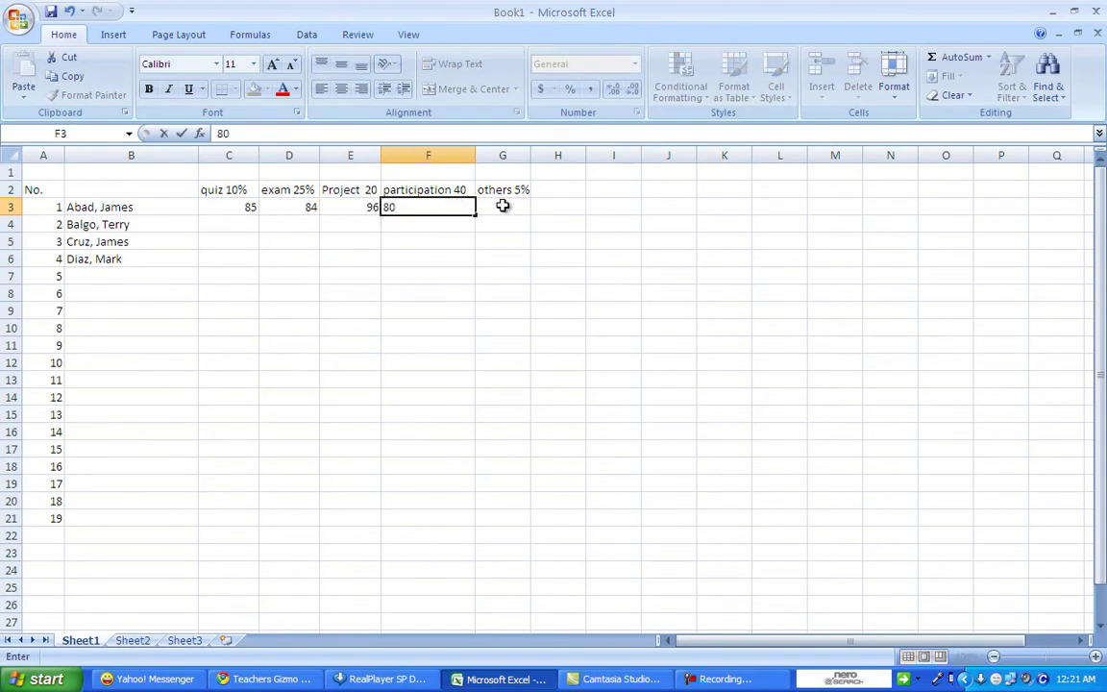
{"action": "left_click", "coordinate": [499, 205]}
{"action": "type", "text": "84"}
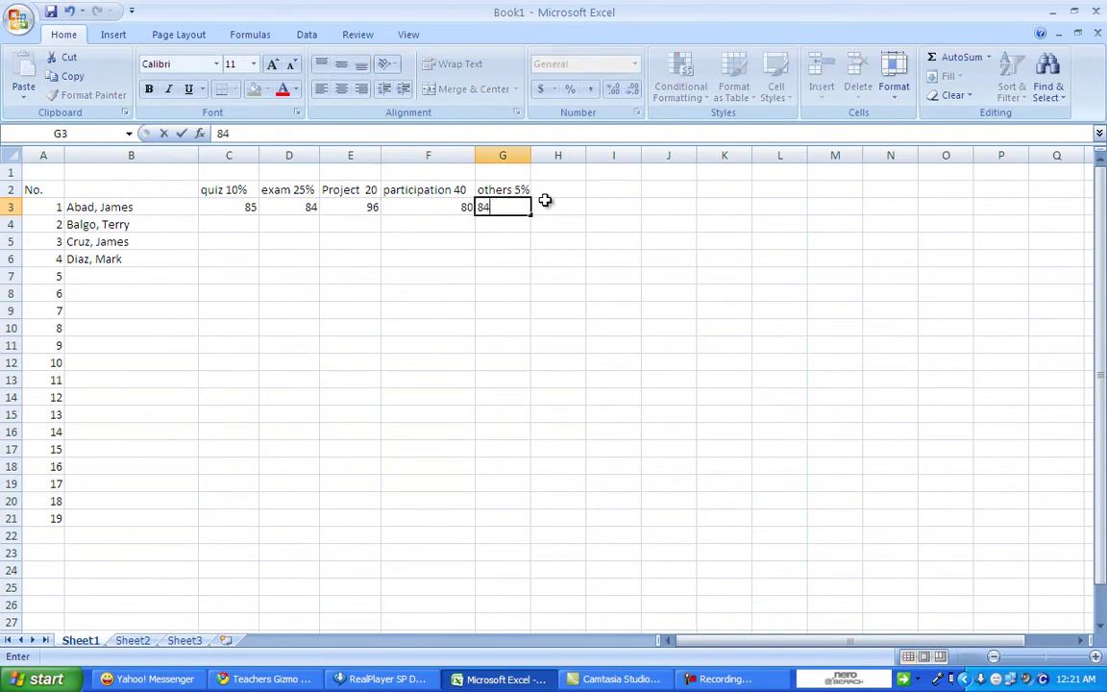
{"action": "left_click", "coordinate": [558, 210]}
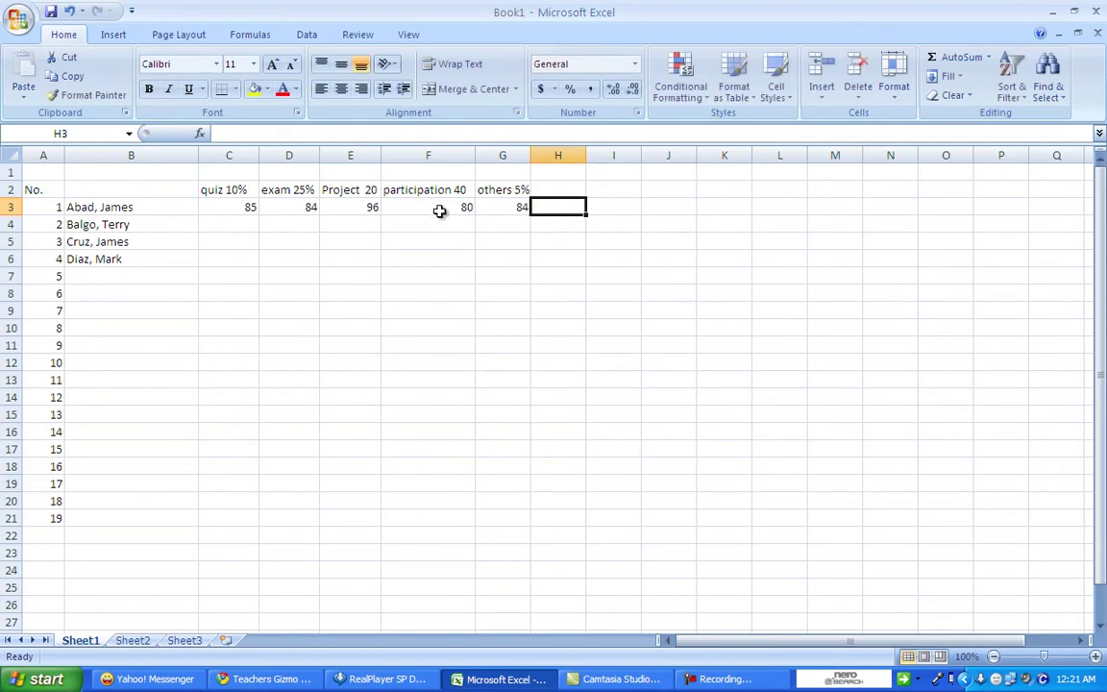
Merge and center C1:G1 and title it 'Grades' above the score headers.
{"action": "left_click_drag", "start_coordinate": [231, 175], "coordinate": [484, 171]}
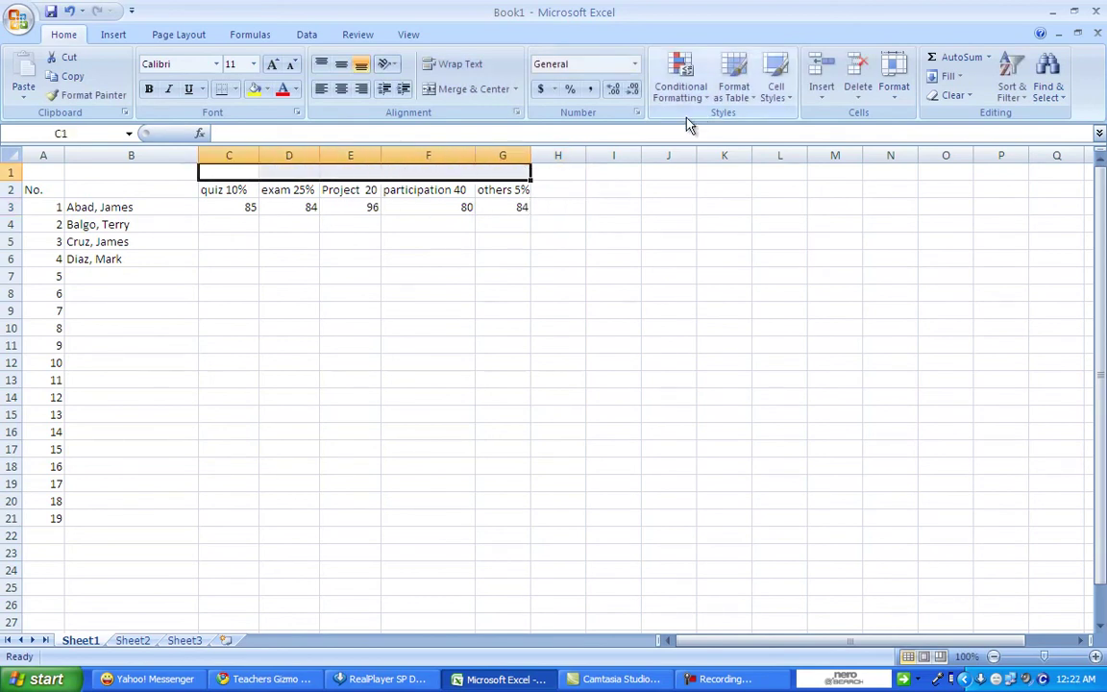
{"action": "left_click", "coordinate": [437, 88]}
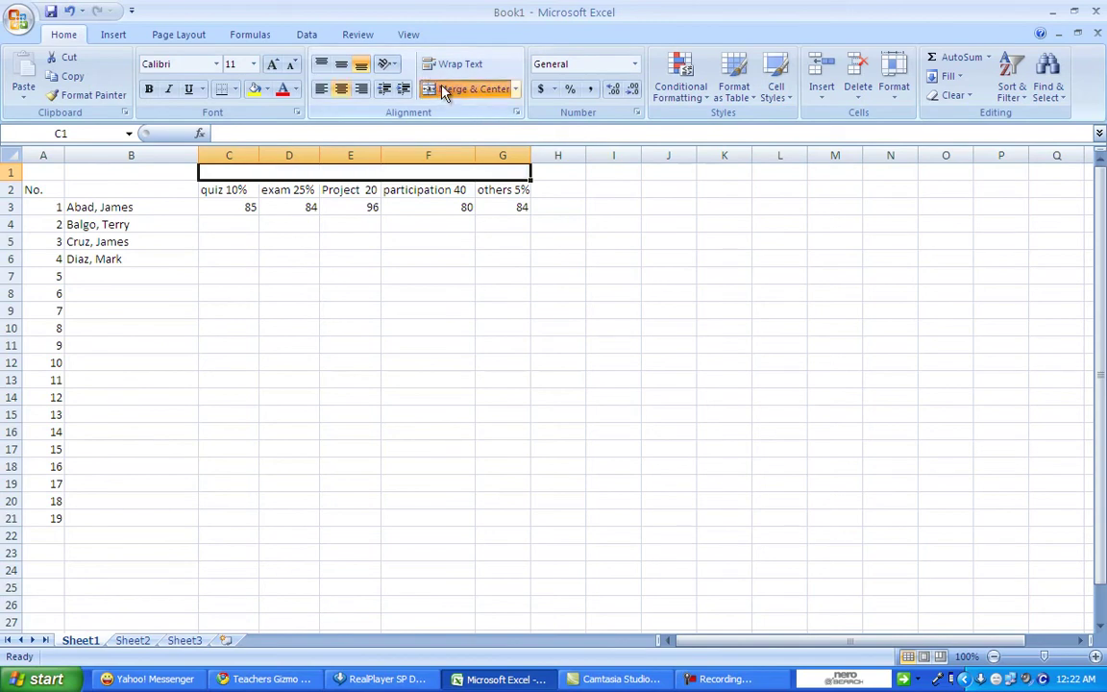
{"action": "type", "text": "G"}
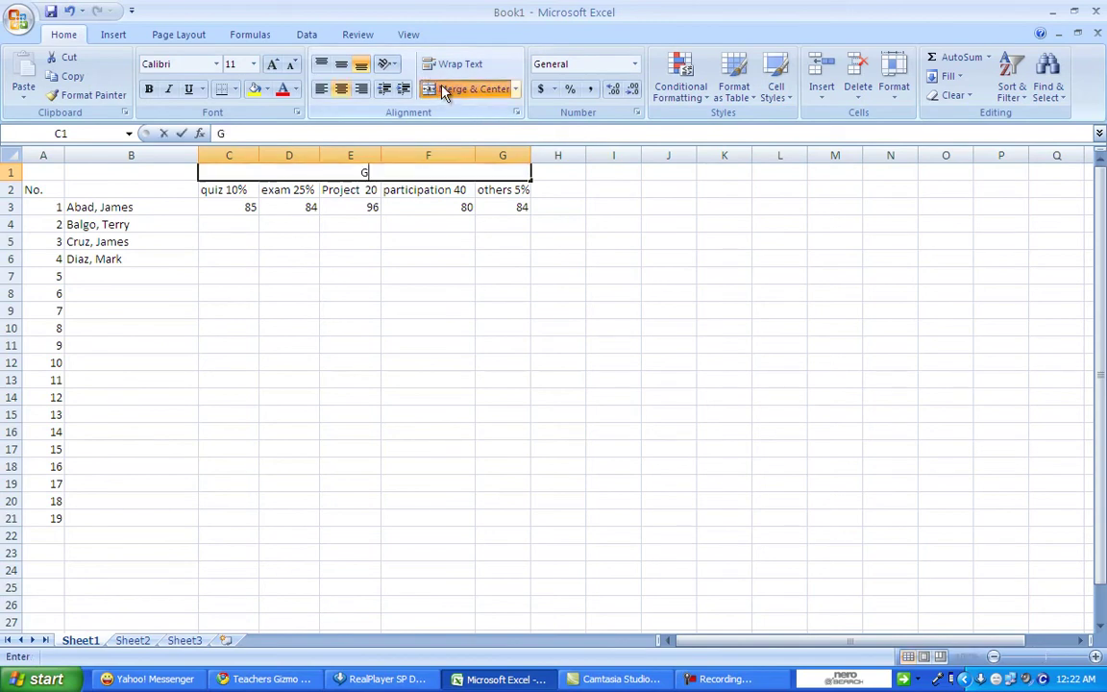
{"action": "type", "text": "rade"}
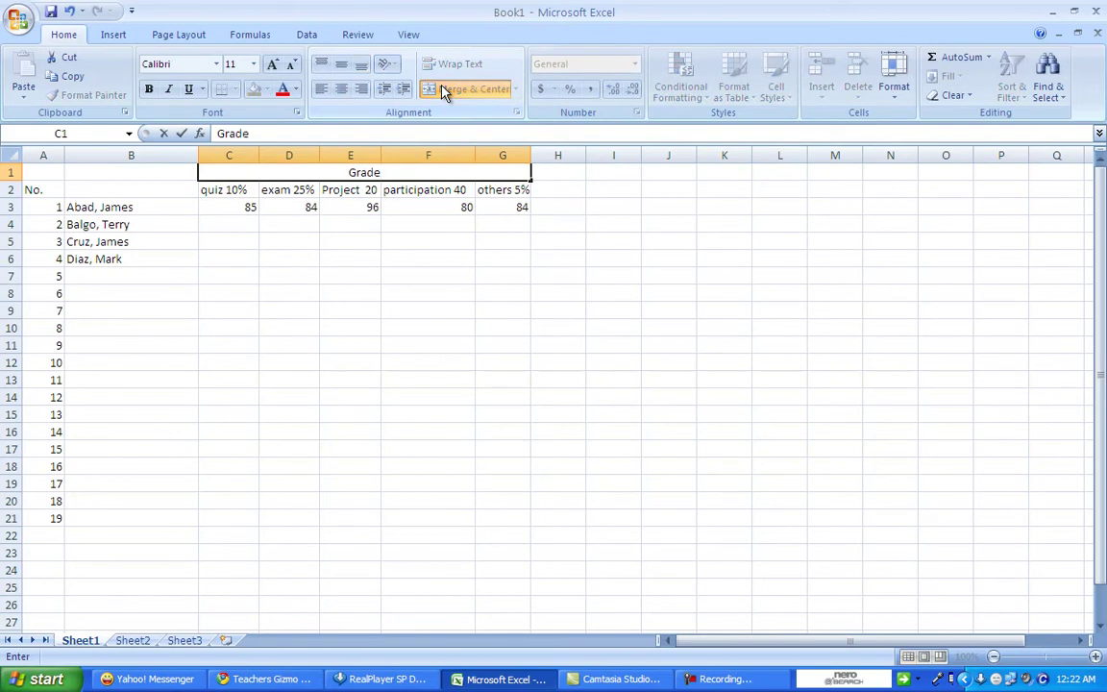
{"action": "type", "text": "s"}
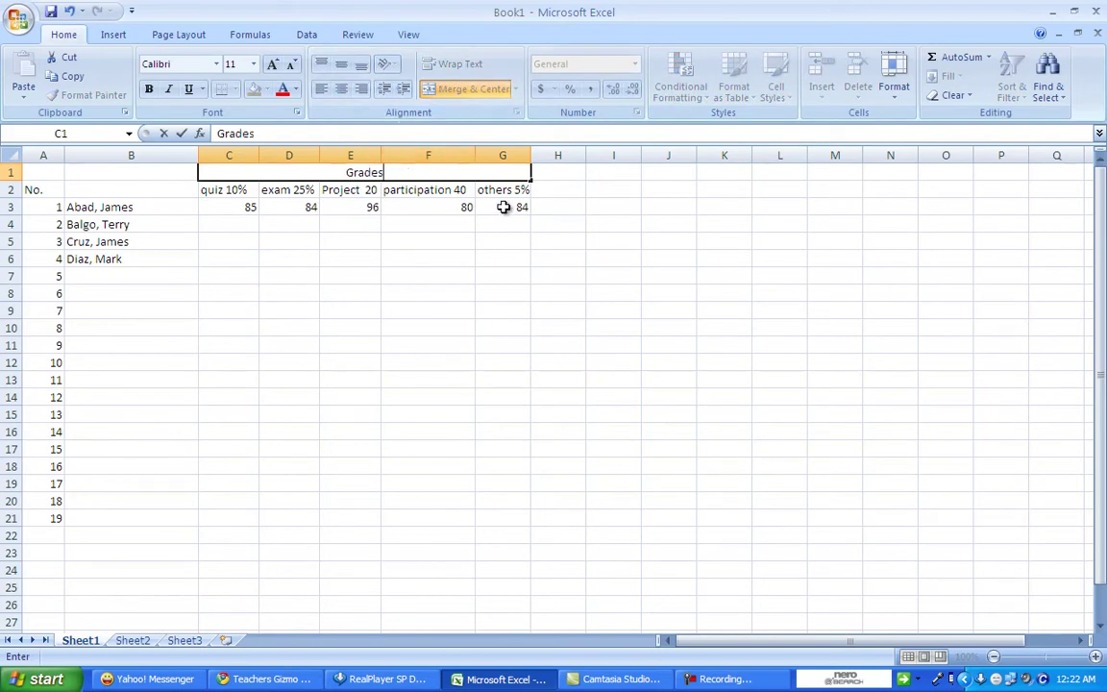
{"action": "left_click", "coordinate": [545, 206]}
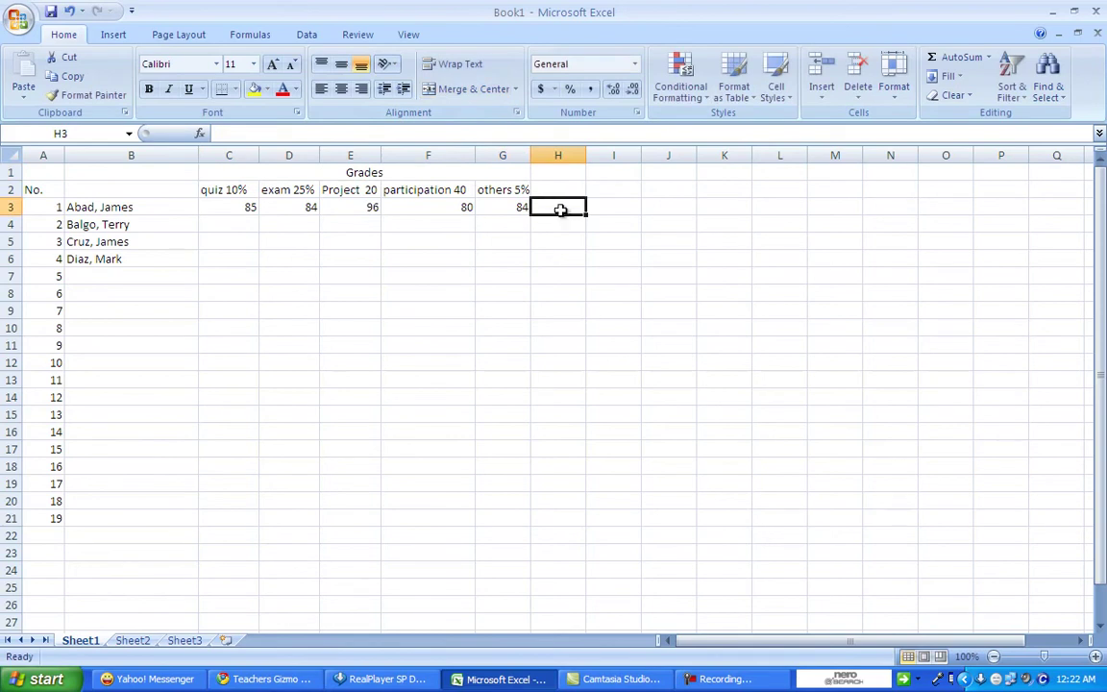
Try =C3*C2 in H3, which returns #VALUE!, then start H3's formula over.
{"action": "type", "text": "="}
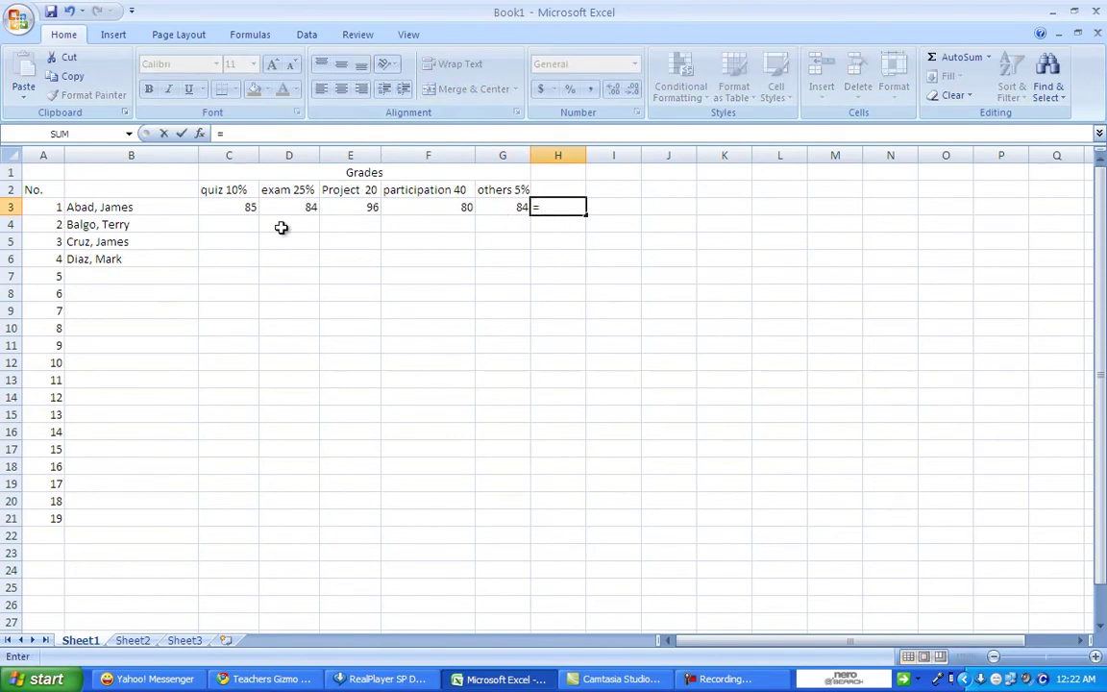
{"action": "left_click", "coordinate": [240, 209]}
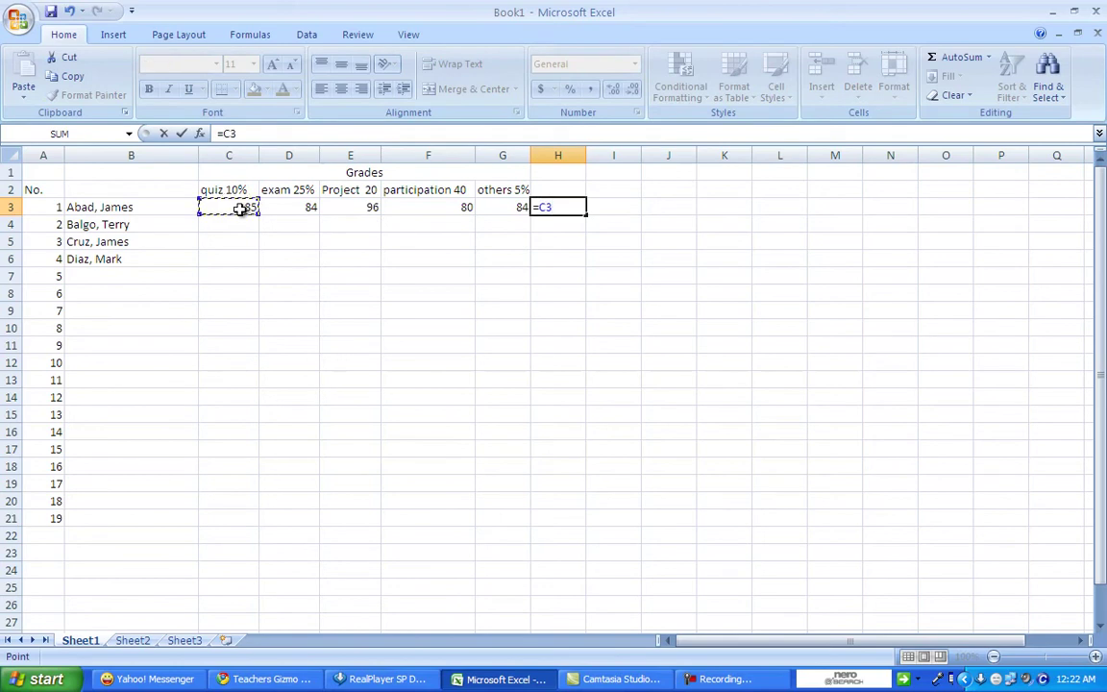
{"action": "type", "text": "*"}
{"action": "left_click", "coordinate": [235, 191]}
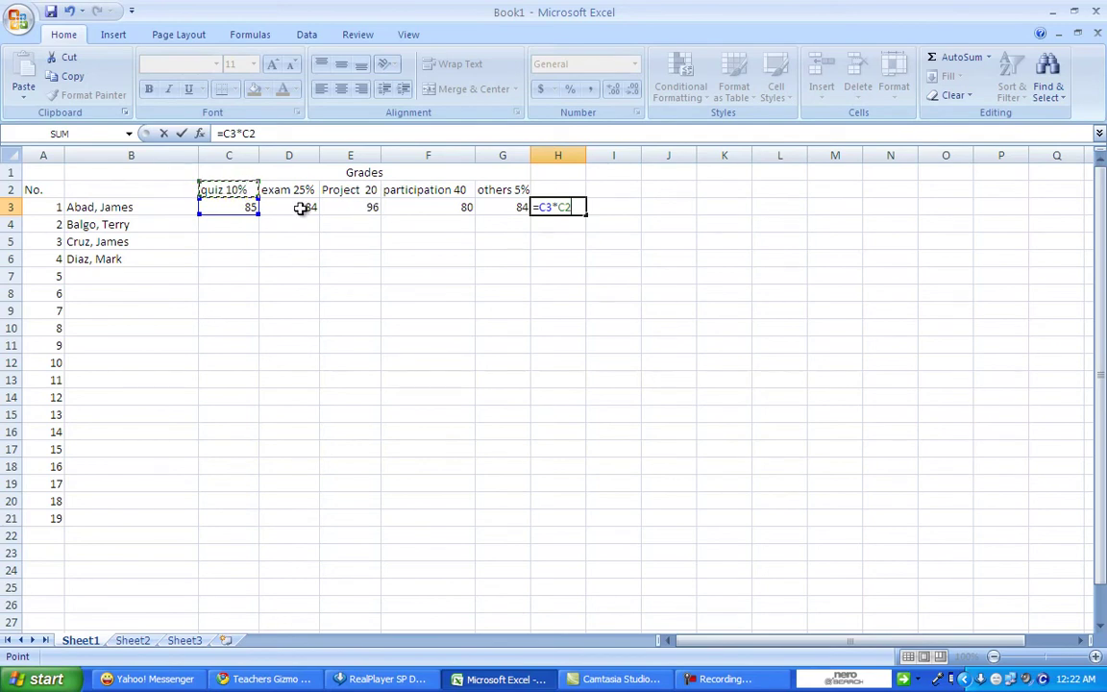
{"action": "key", "text": "Return"}
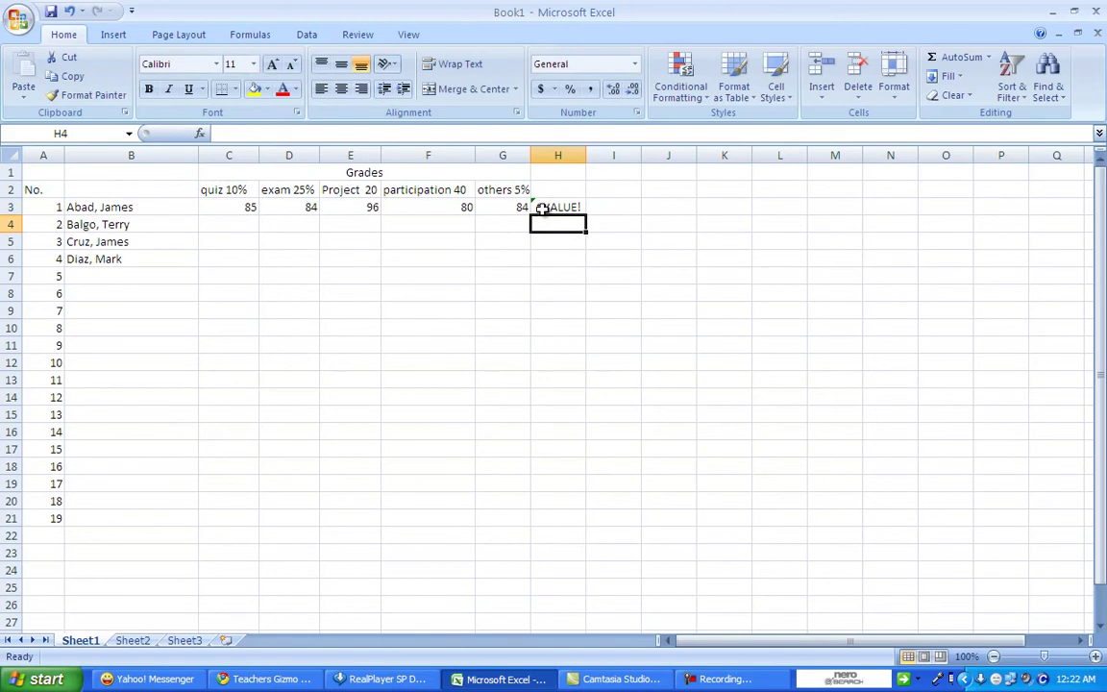
{"action": "left_click", "coordinate": [543, 207]}
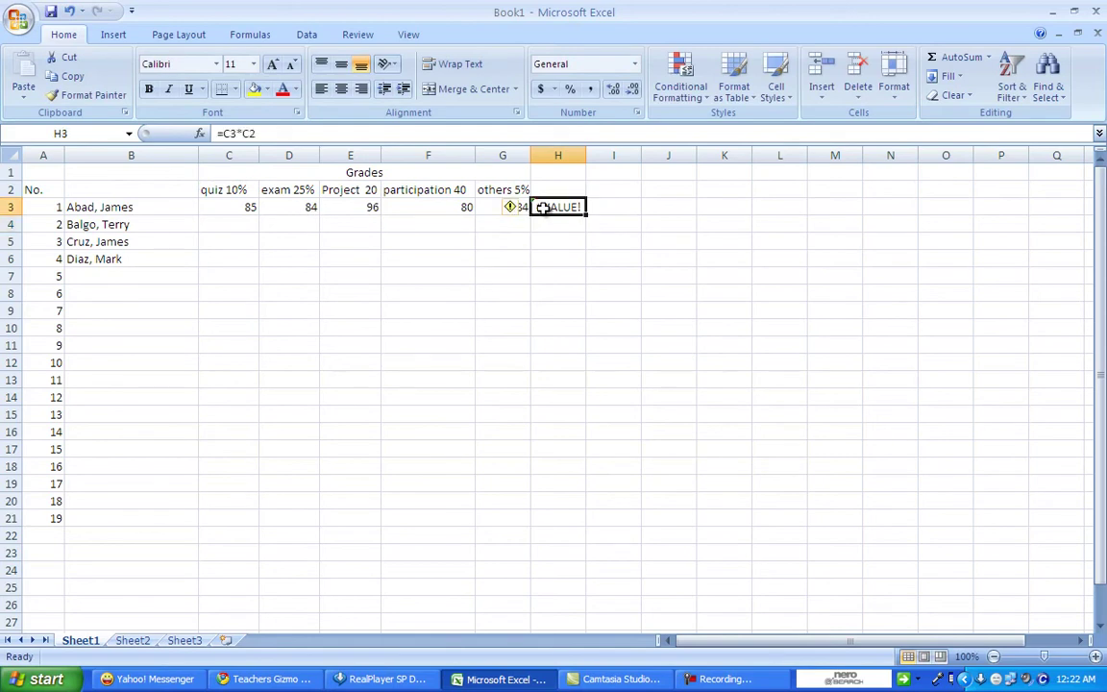
{"action": "type", "text": "="}
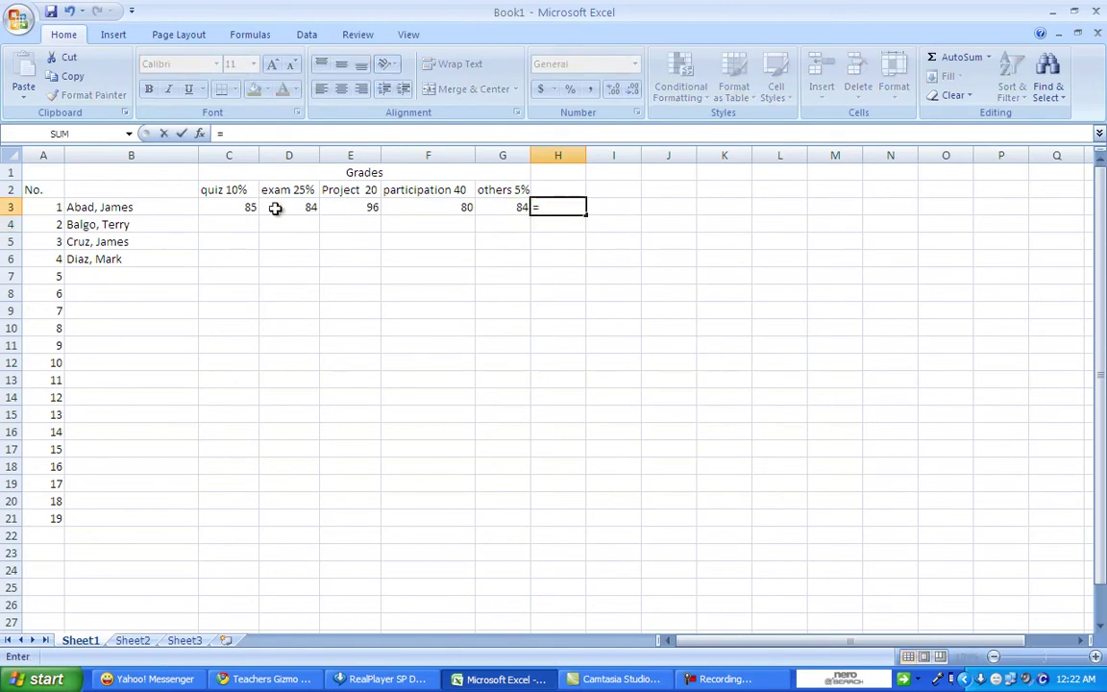
Build H3's formula as =C3*.1+D3*.25+96*.2* using numeric weights.
{"action": "left_click", "coordinate": [249, 207]}
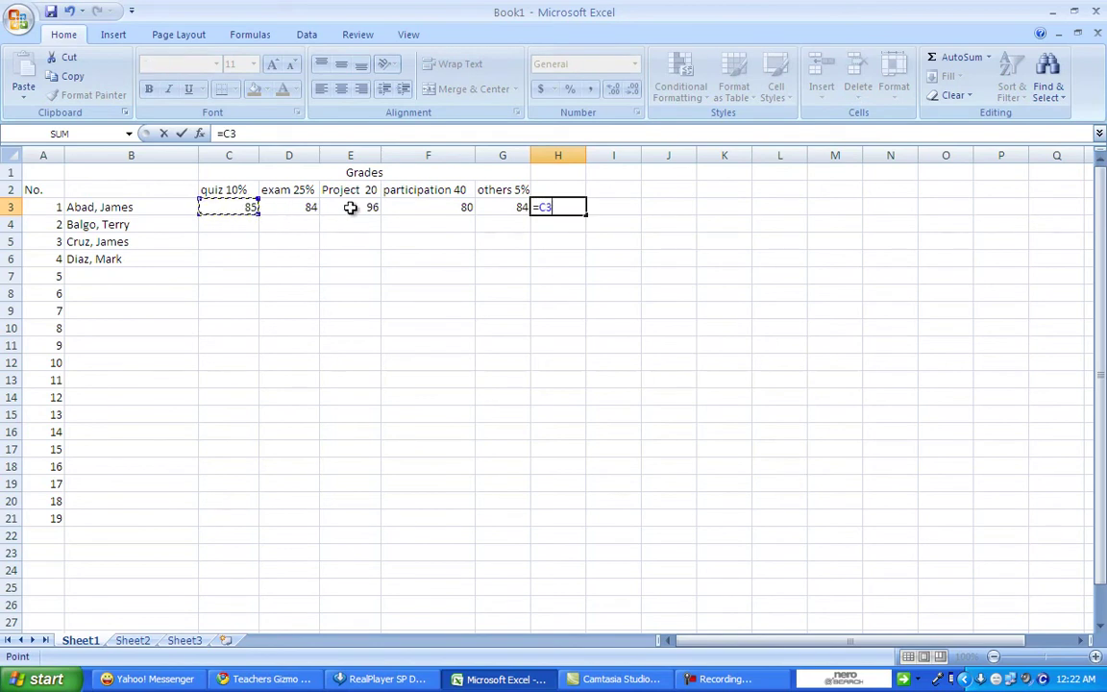
{"action": "type", "text": "*."}
{"action": "type", "text": "1"}
{"action": "type", "text": "+"}
{"action": "left_click", "coordinate": [305, 209]}
{"action": "type", "text": "*"}
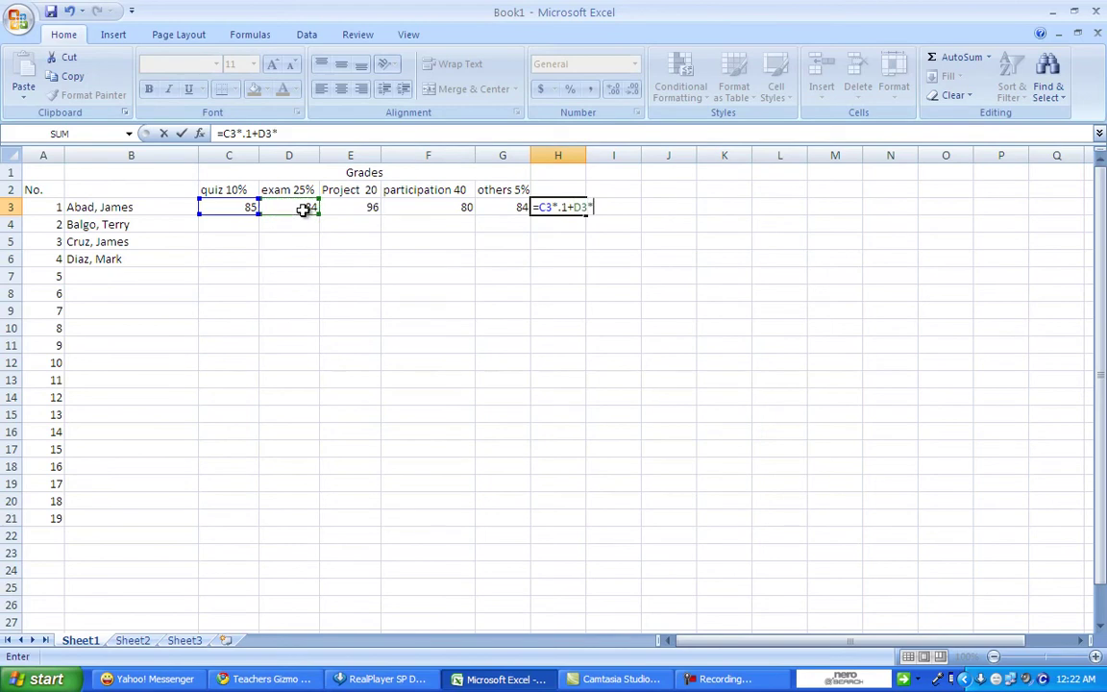
{"action": "type", "text": ".25"}
{"action": "type", "text": "+"}
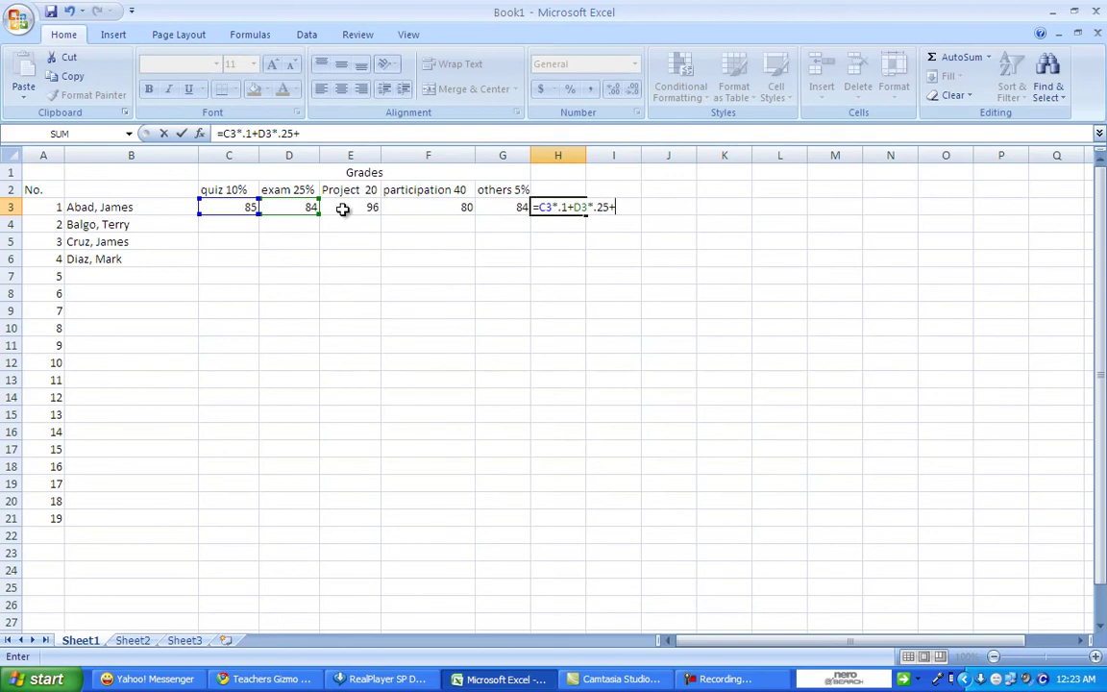
{"action": "type", "text": "96"}
{"action": "type", "text": "*"}
{"action": "type", "text": "."}
{"action": "type", "text": "2"}
{"action": "type", "text": "*"}
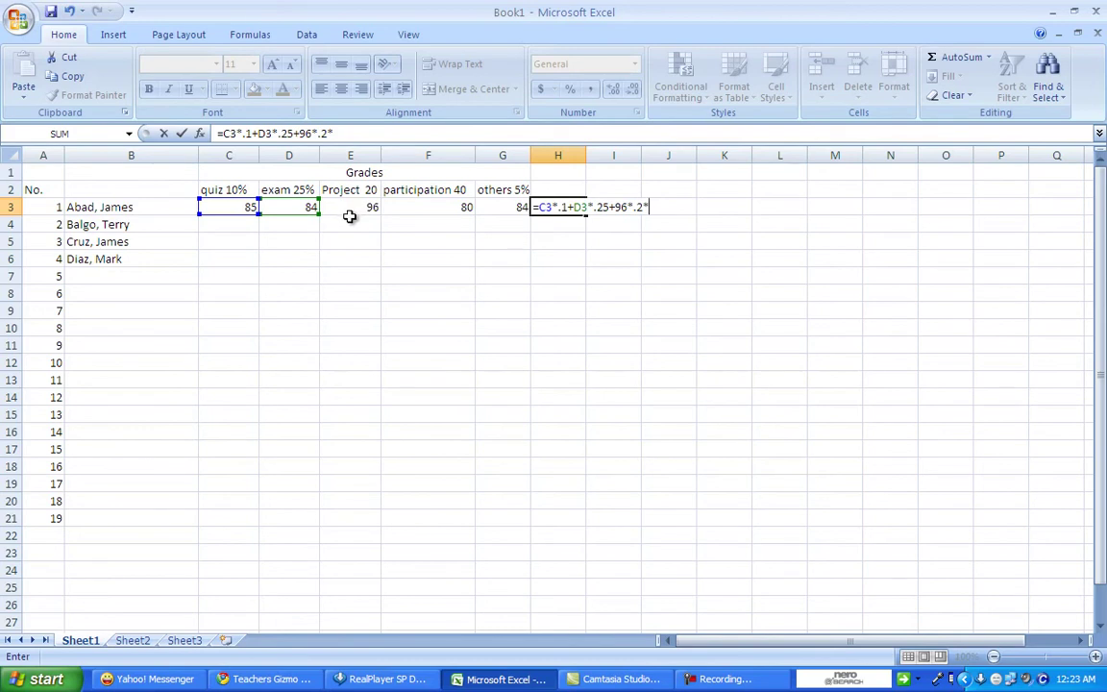
Complete H3 as =C3*.1+D3*.25+E3*.2+F3*.4+G3*.05, giving a final grade of 84.9.
{"action": "left_click_drag", "start_coordinate": [625, 207], "coordinate": [615, 209]}
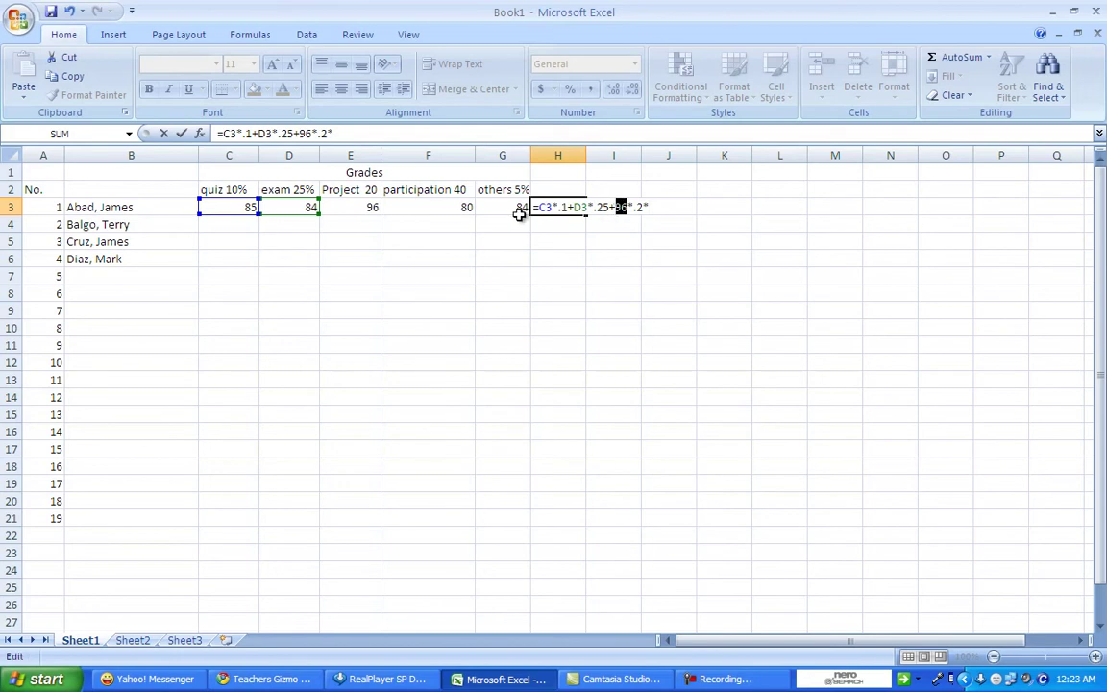
{"action": "left_click", "coordinate": [360, 207]}
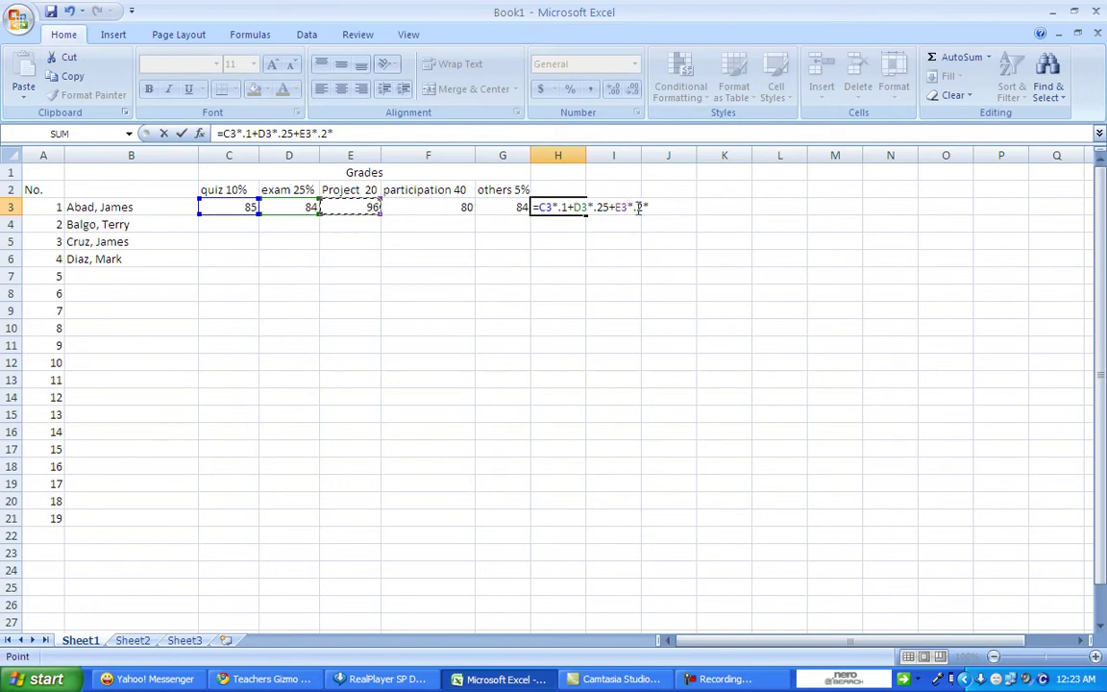
{"action": "left_click", "coordinate": [652, 207]}
{"action": "key", "text": "BackSpace"}
{"action": "type", "text": "+"}
{"action": "left_click", "coordinate": [459, 203]}
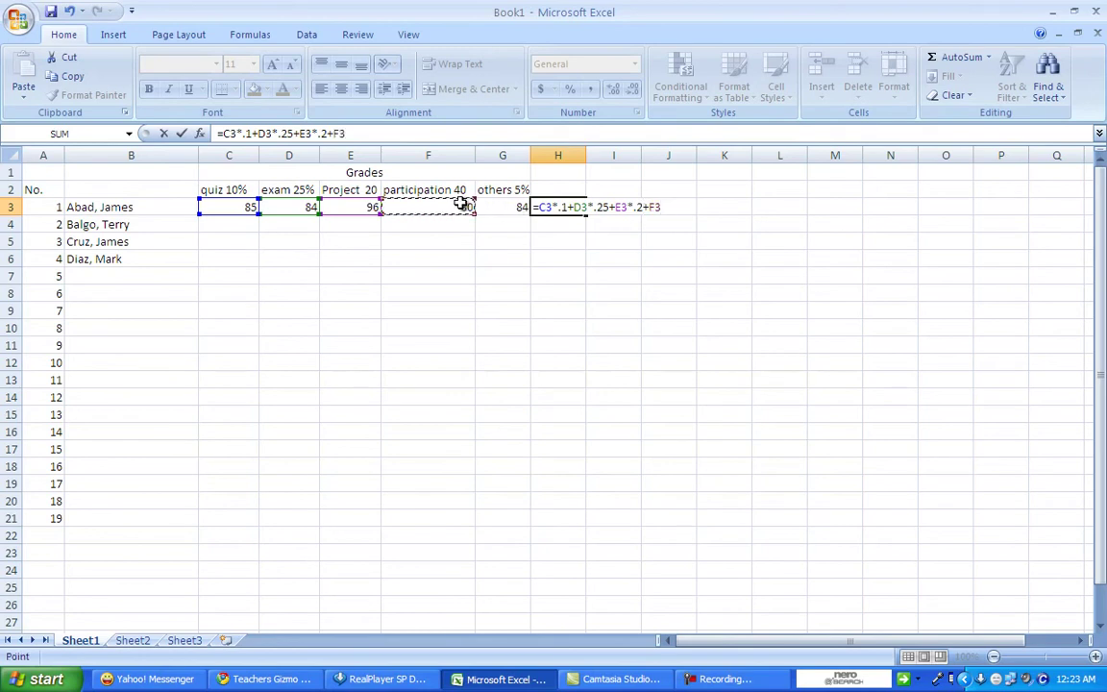
{"action": "type", "text": "*"}
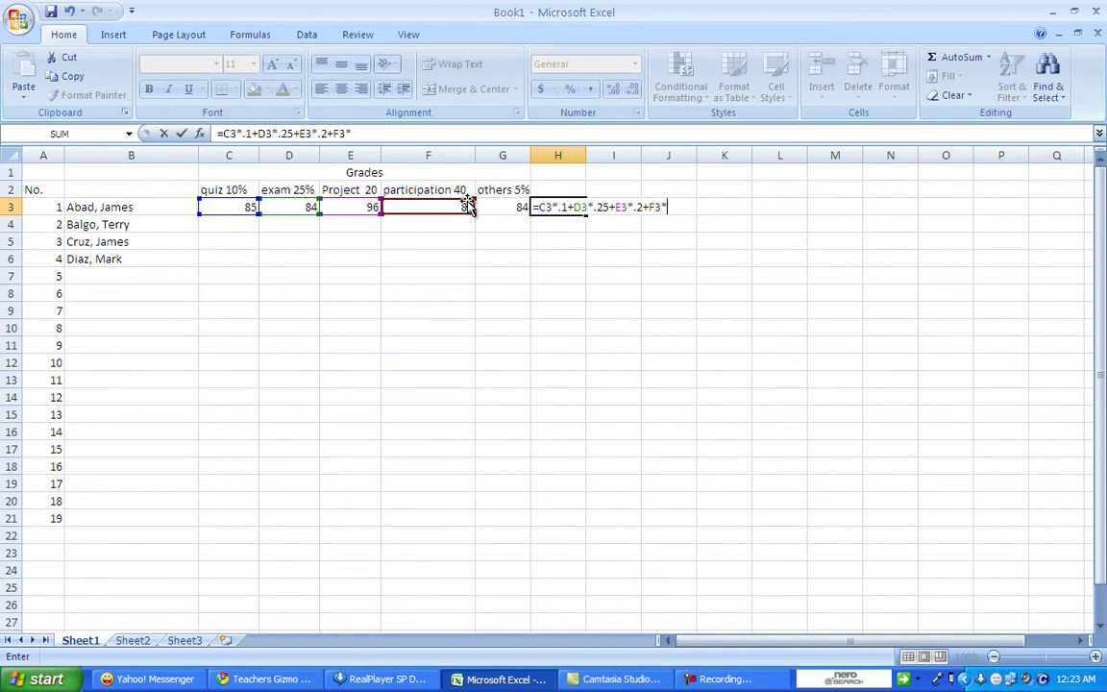
{"action": "type", "text": ".4"}
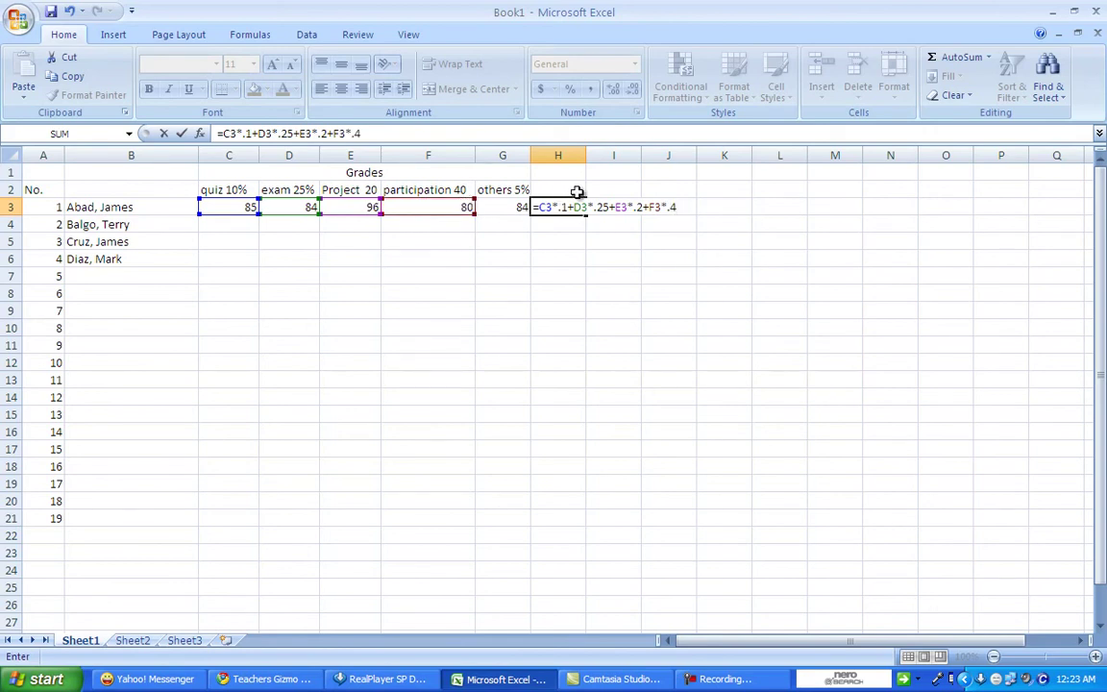
{"action": "type", "text": "+"}
{"action": "left_click", "coordinate": [510, 208]}
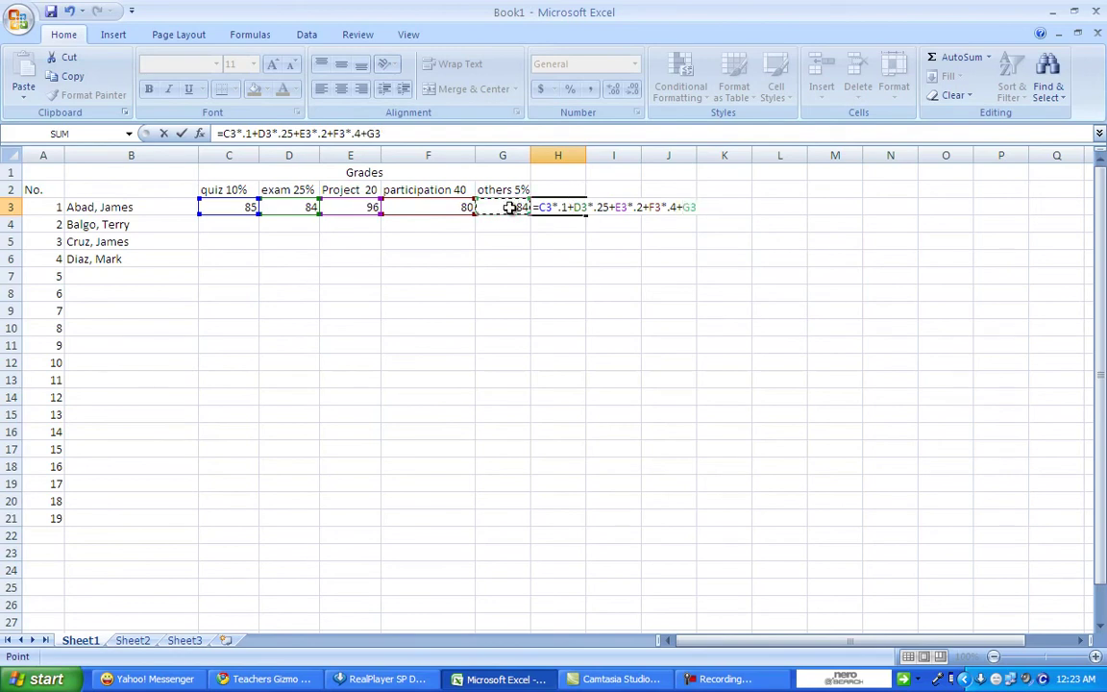
{"action": "type", "text": "*"}
{"action": "type", "text": ".05"}
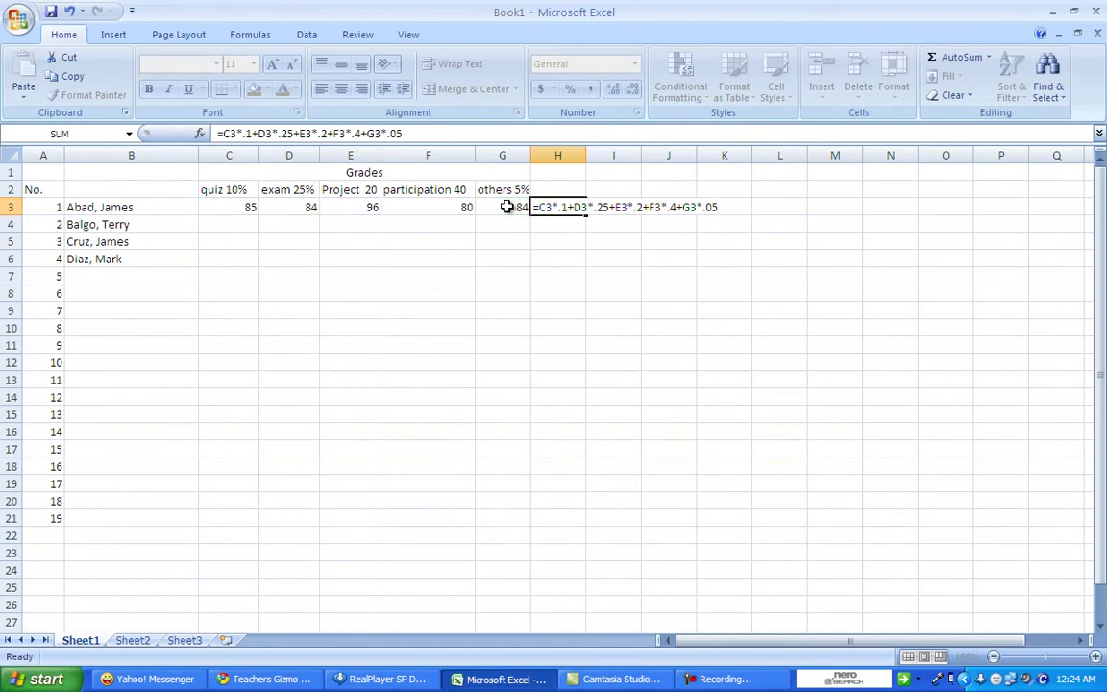
{"action": "key", "text": "Return"}
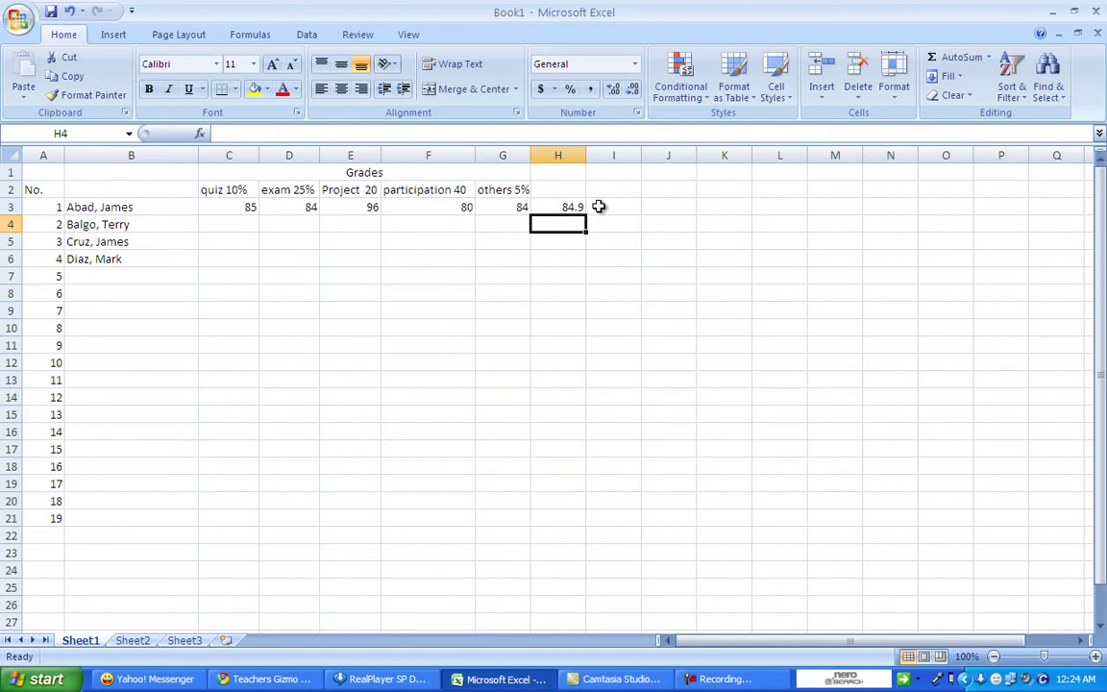
Abandon the stray formula entry that was started in H4.
{"action": "type", "text": "="}
{"action": "left_click", "coordinate": [597, 206]}
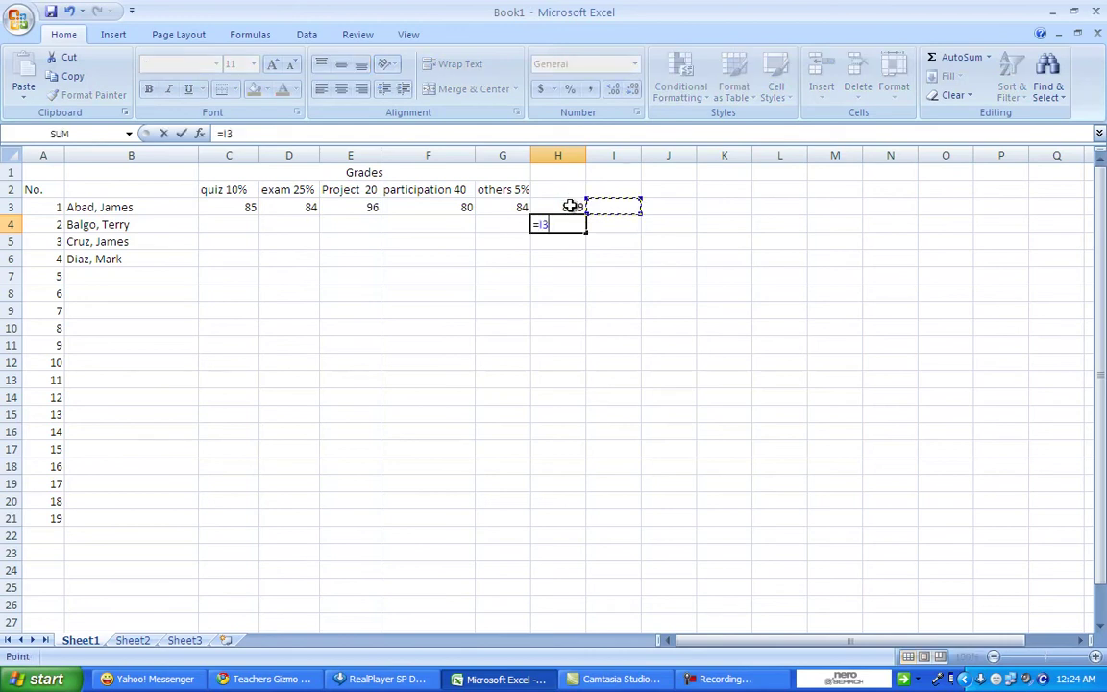
{"action": "key", "text": "BackSpace"}
{"action": "key", "text": "BackSpace"}
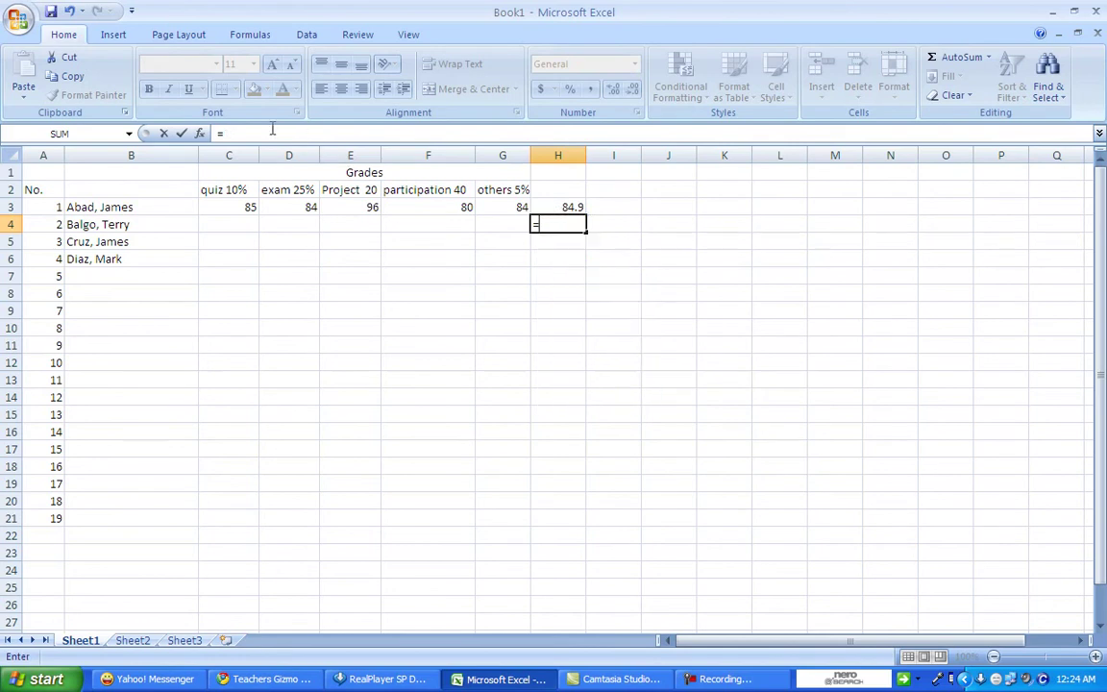
{"action": "key", "text": "BackSpace"}
{"action": "key", "text": "Escape"}
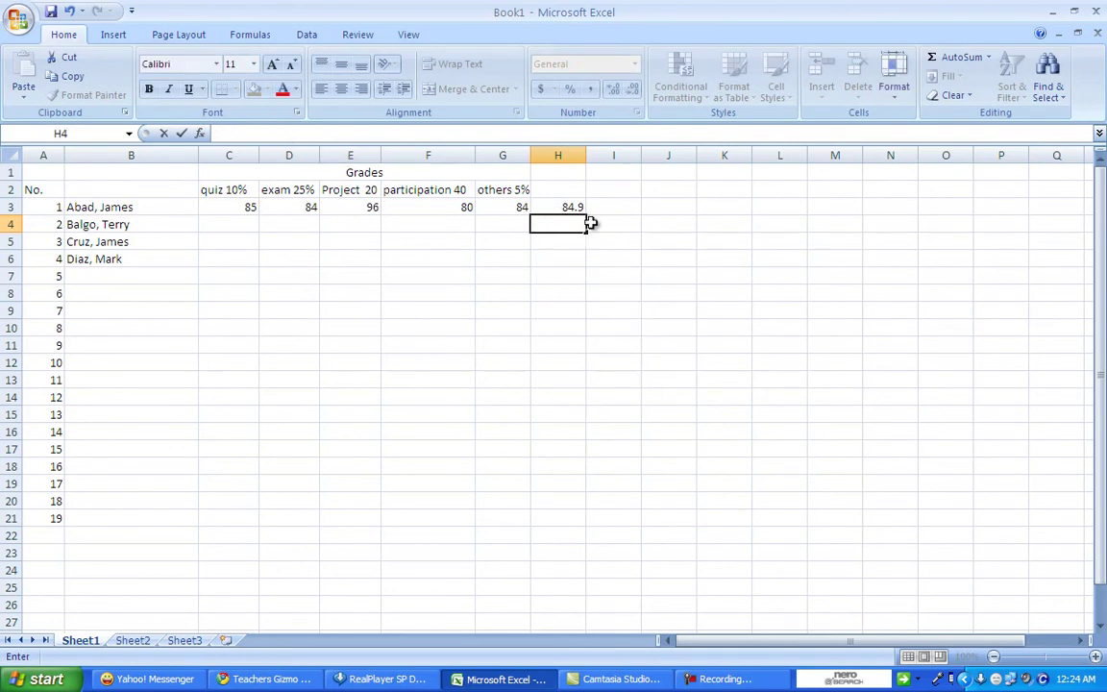
In I3, begin the remarks formula =if(H3<80,"very good",if(.
{"action": "left_click", "coordinate": [603, 208]}
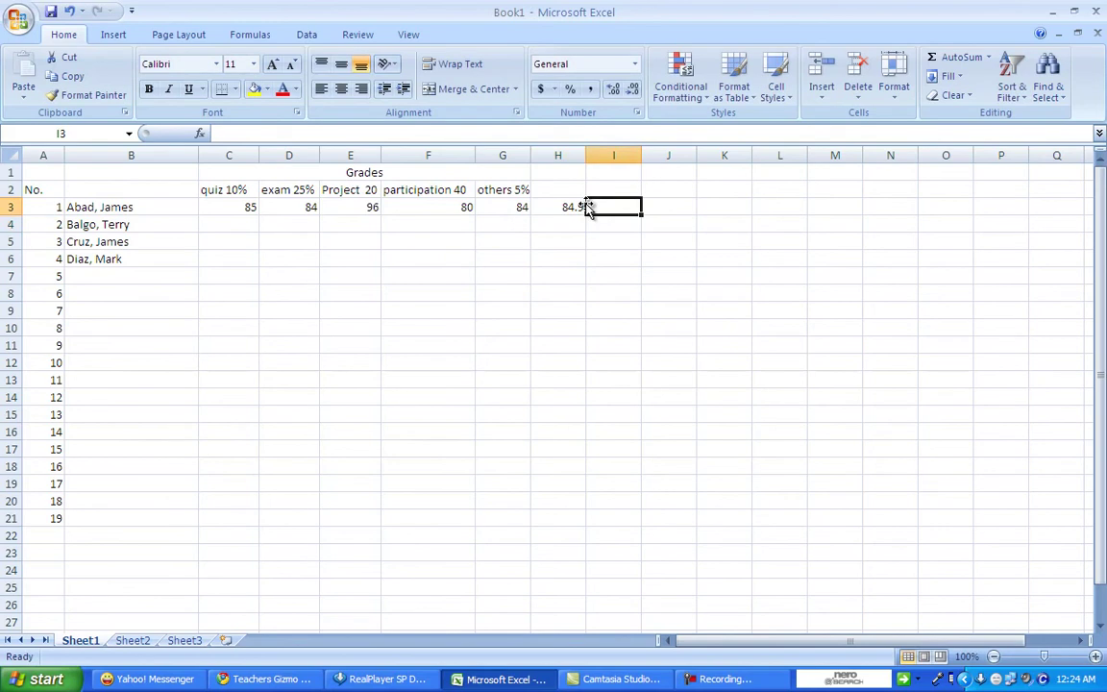
{"action": "type", "text": "="}
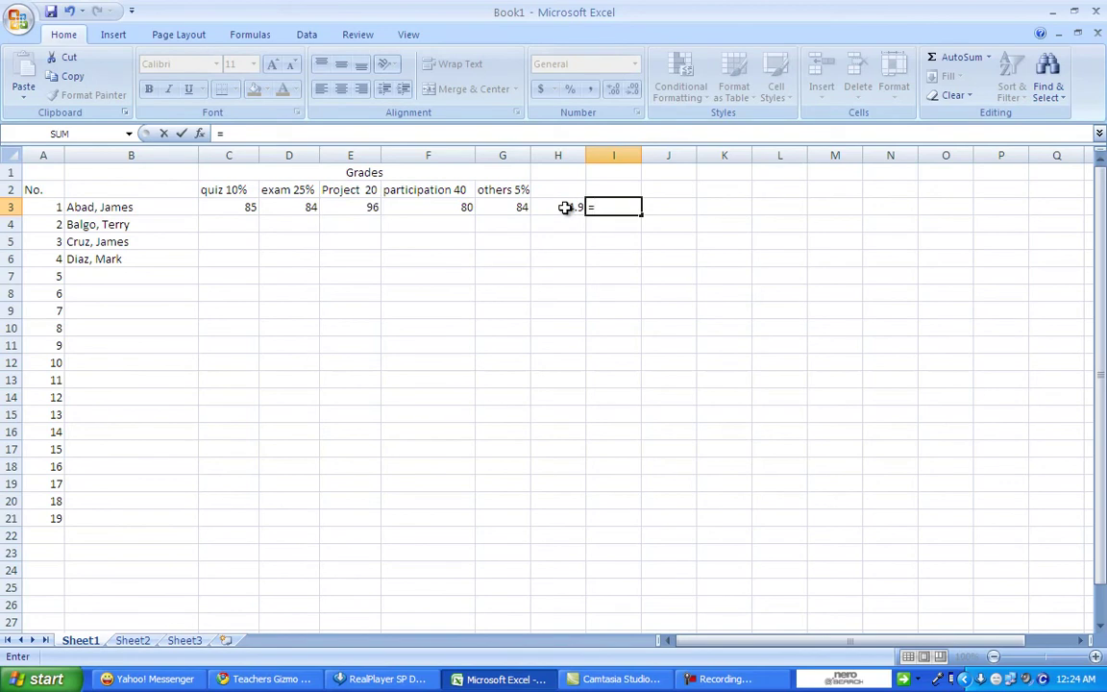
{"action": "type", "text": "i"}
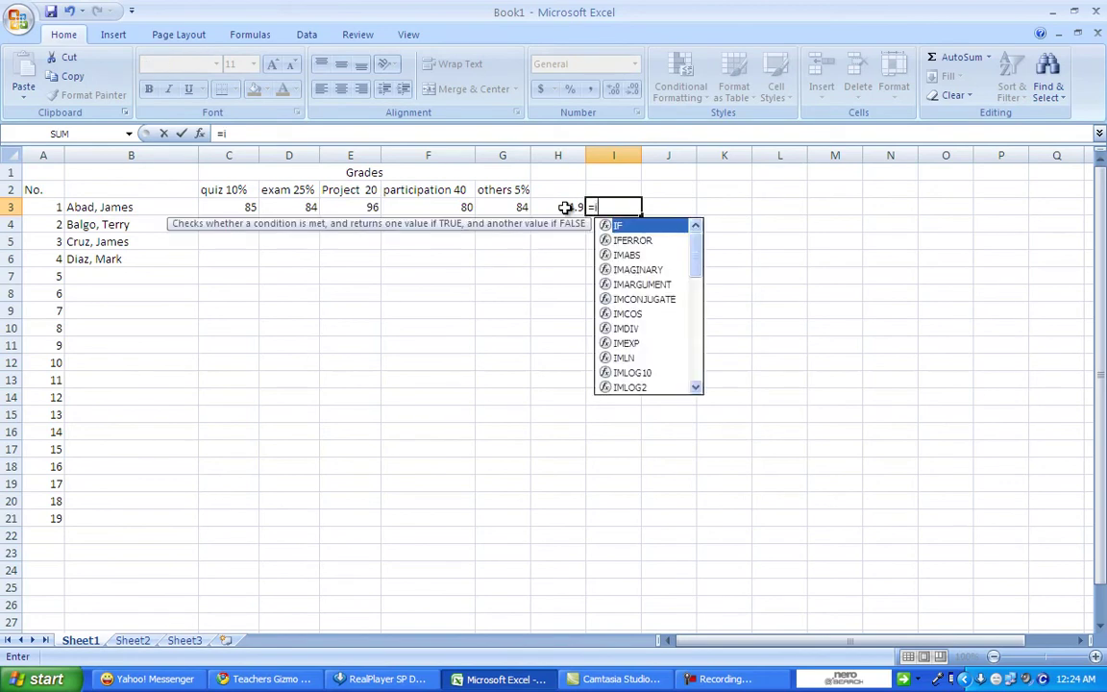
{"action": "type", "text": "f"}
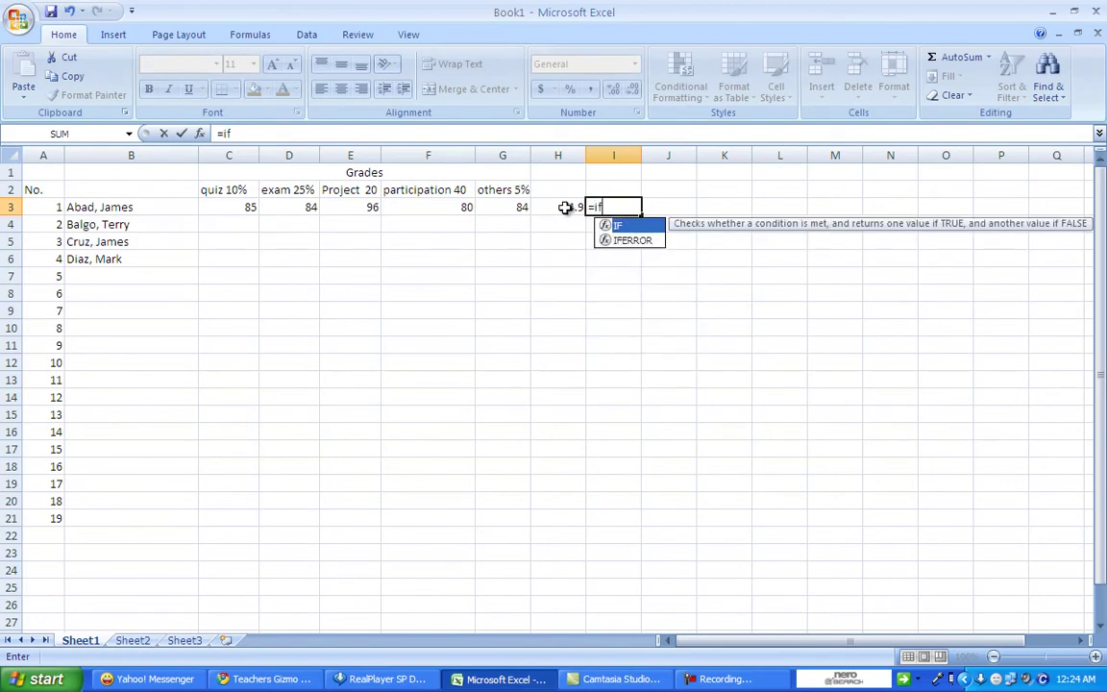
{"action": "type", "text": "("}
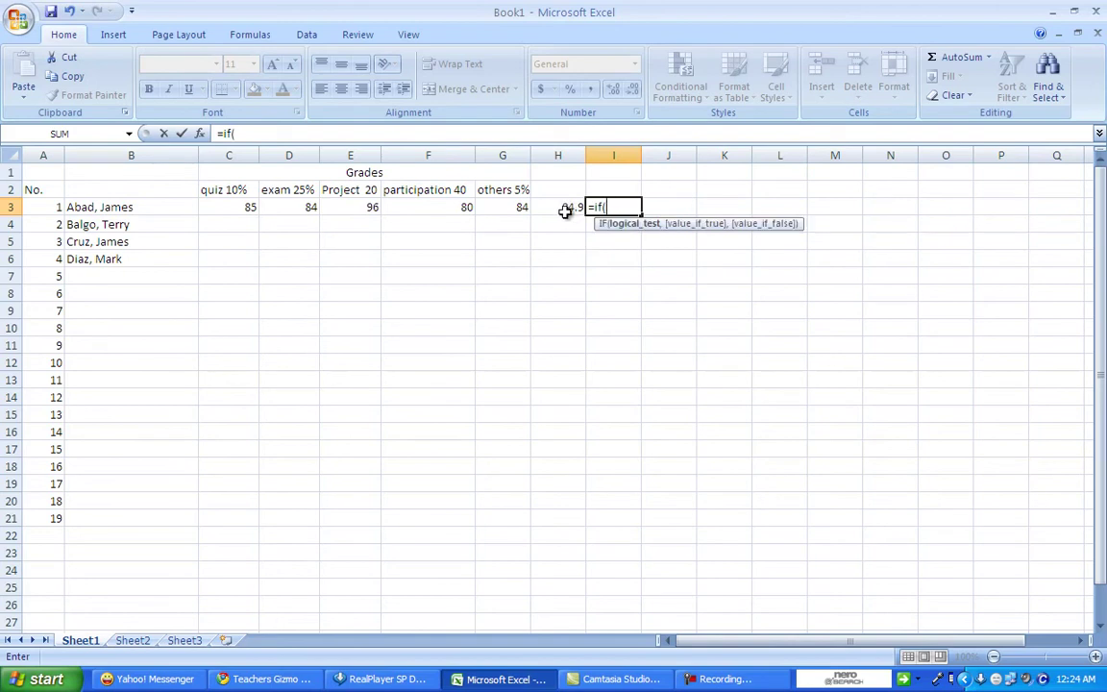
{"action": "left_click", "coordinate": [573, 207]}
{"action": "type", "text": "<"}
{"action": "type", "text": "8"}
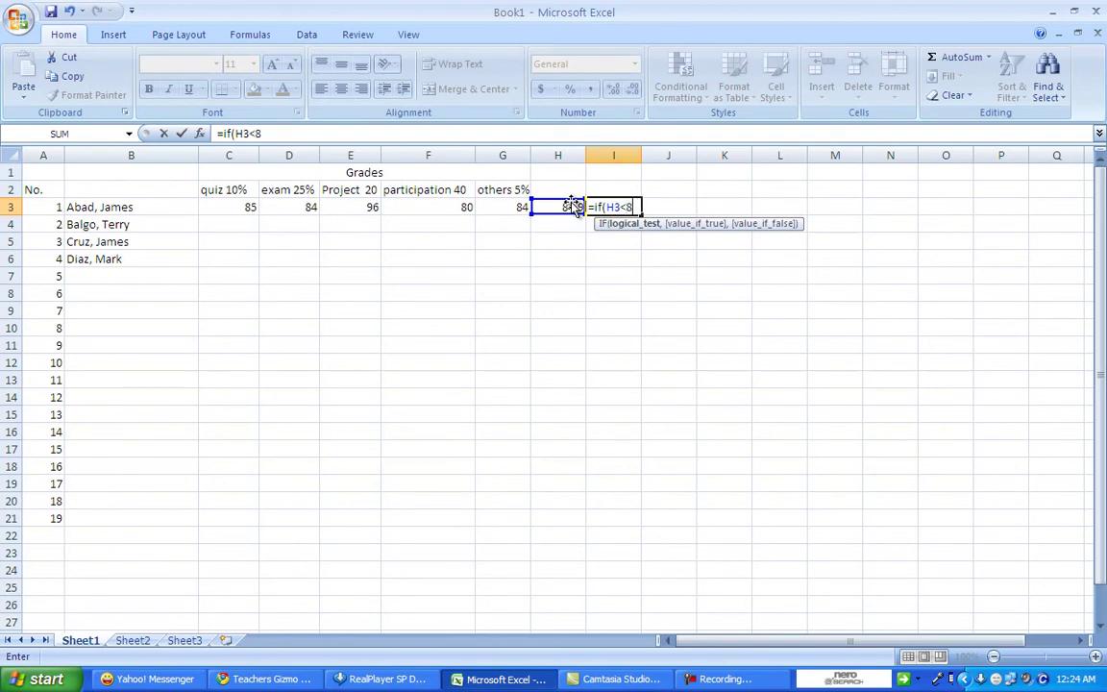
{"action": "type", "text": "0"}
{"action": "type", "text": ","}
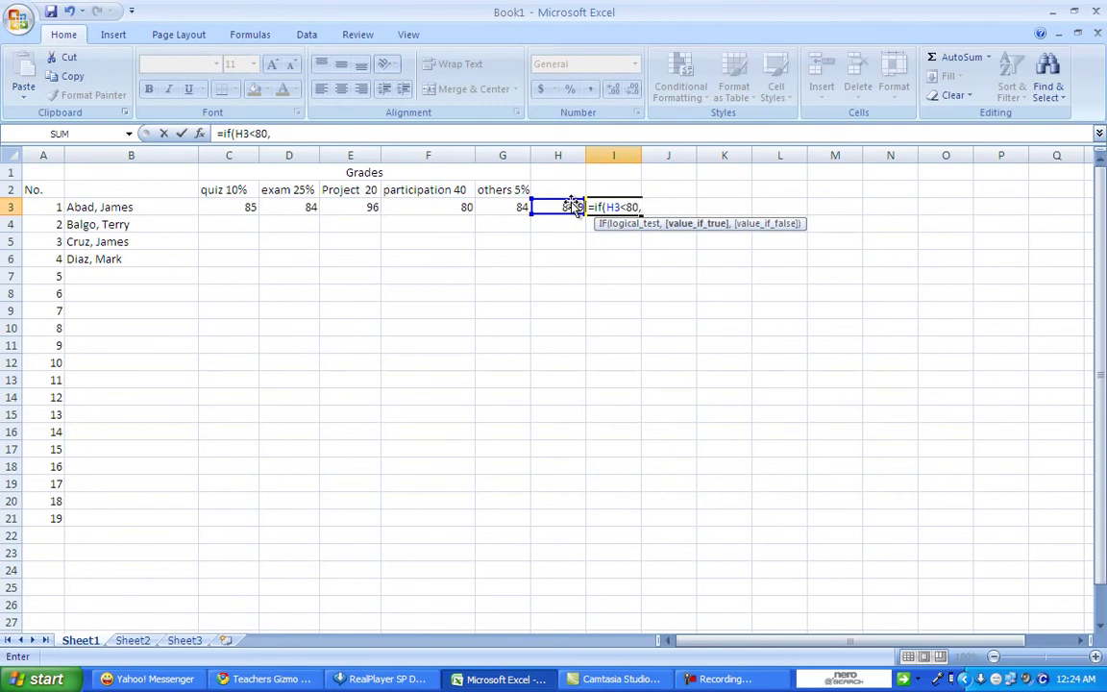
{"action": "type", "text": "\""}
{"action": "type", "text": "very"}
{"action": "type", "text": " good"}
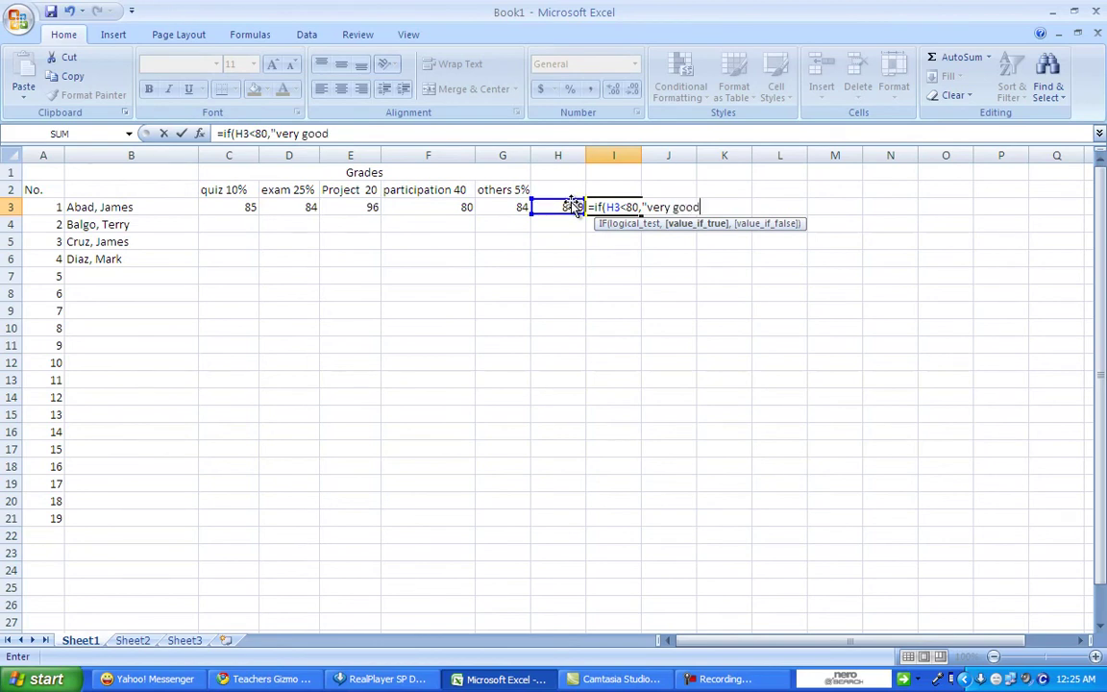
{"action": "type", "text": "\""}
{"action": "type", "text": ","}
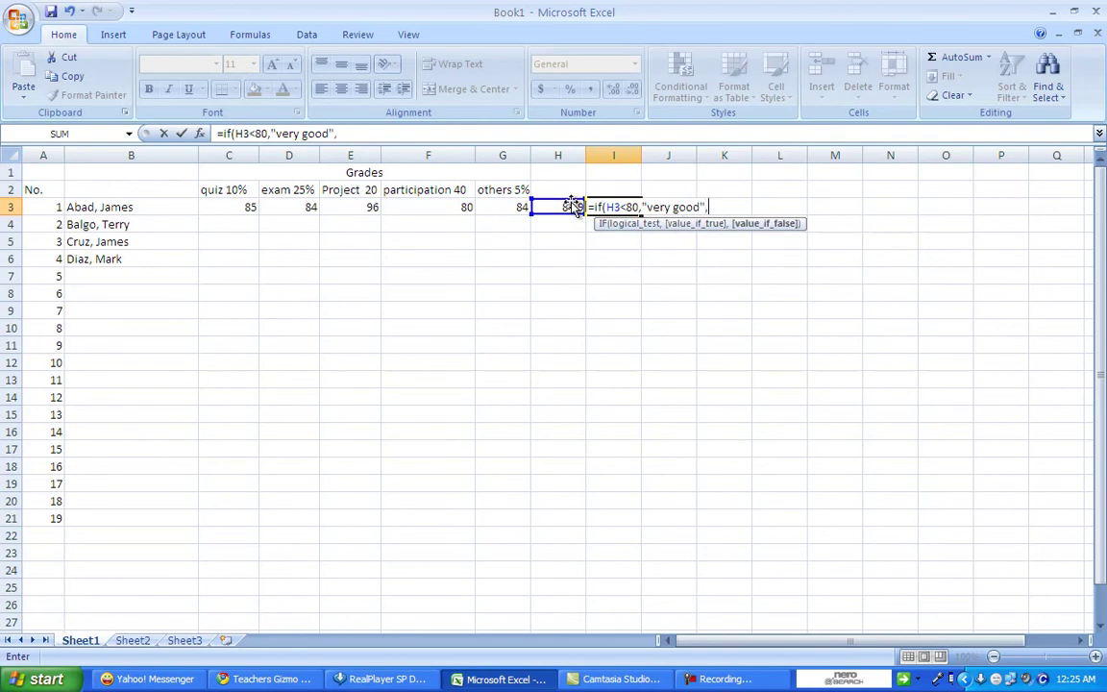
{"action": "type", "text": "if"}
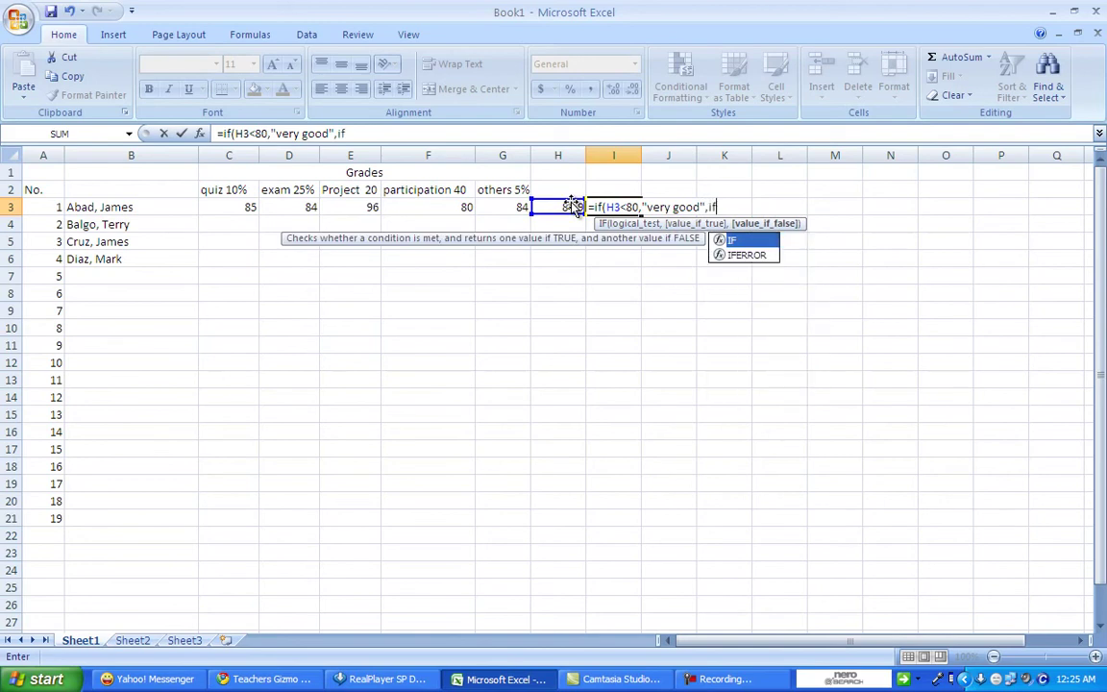
{"action": "type", "text": "("}
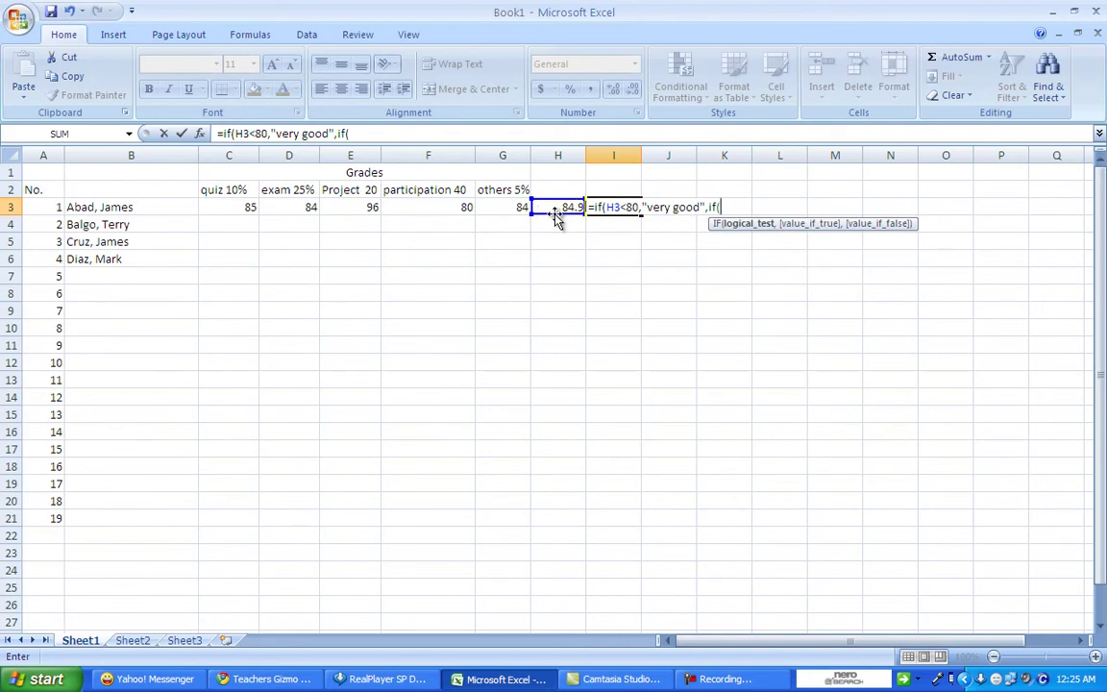
Add a nested test H3<85 to I3's formula and change the first remark to "good".
{"action": "left_click", "coordinate": [561, 209]}
{"action": "type", "text": "<"}
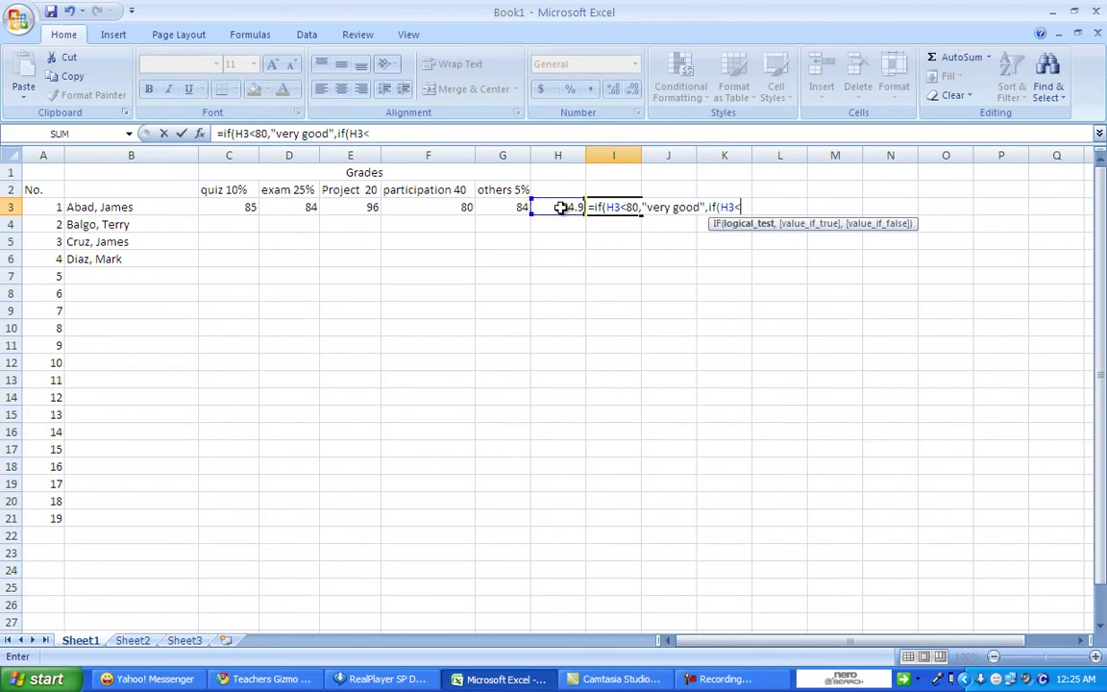
{"action": "type", "text": "85"}
{"action": "type", "text": ","}
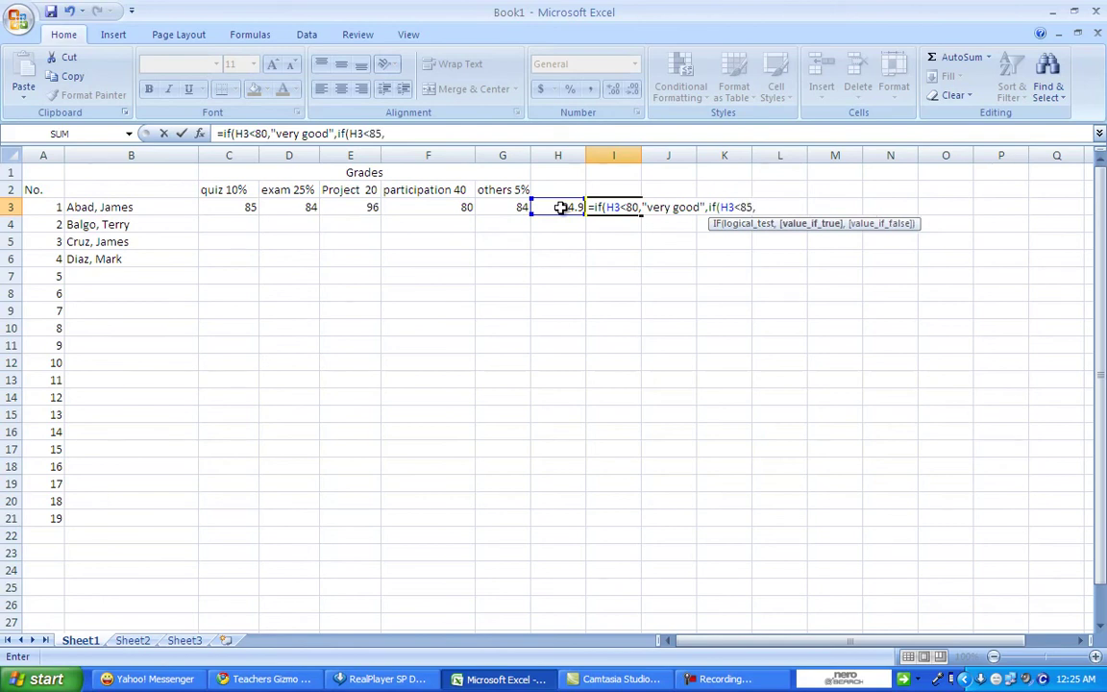
{"action": "type", "text": "\""}
{"action": "left_click", "coordinate": [667, 209]}
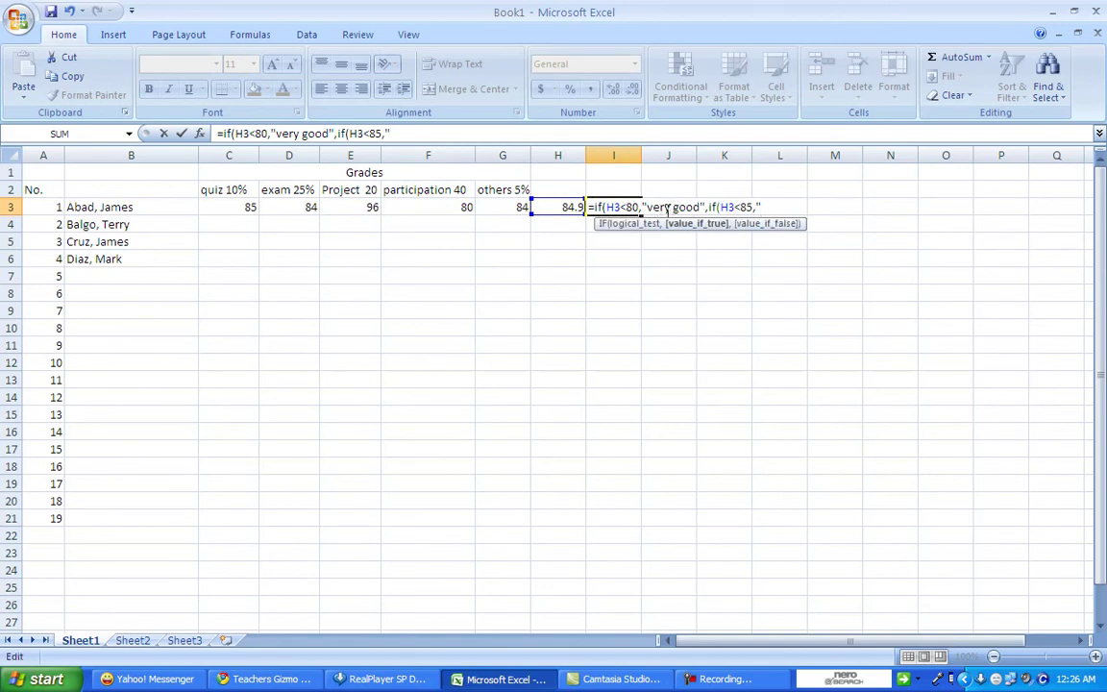
{"action": "key", "text": "BackSpace"}
{"action": "key", "text": "BackSpace"}
{"action": "key", "text": "BackSpace"}
{"action": "key", "text": "BackSpace"}
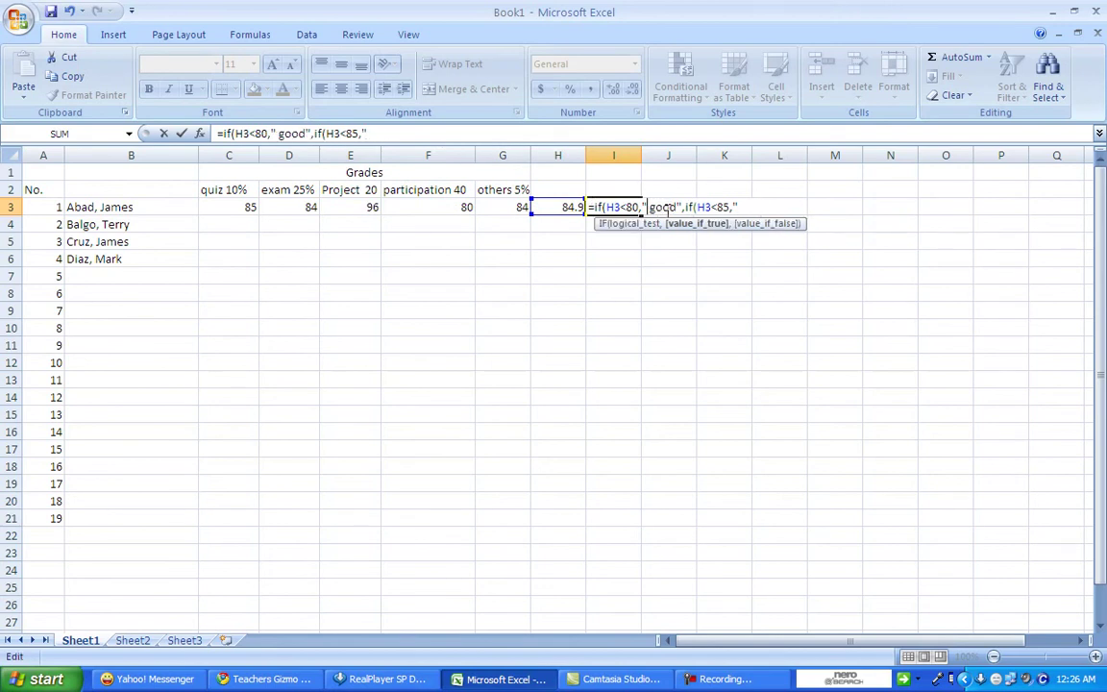
{"action": "key", "text": "Delete"}
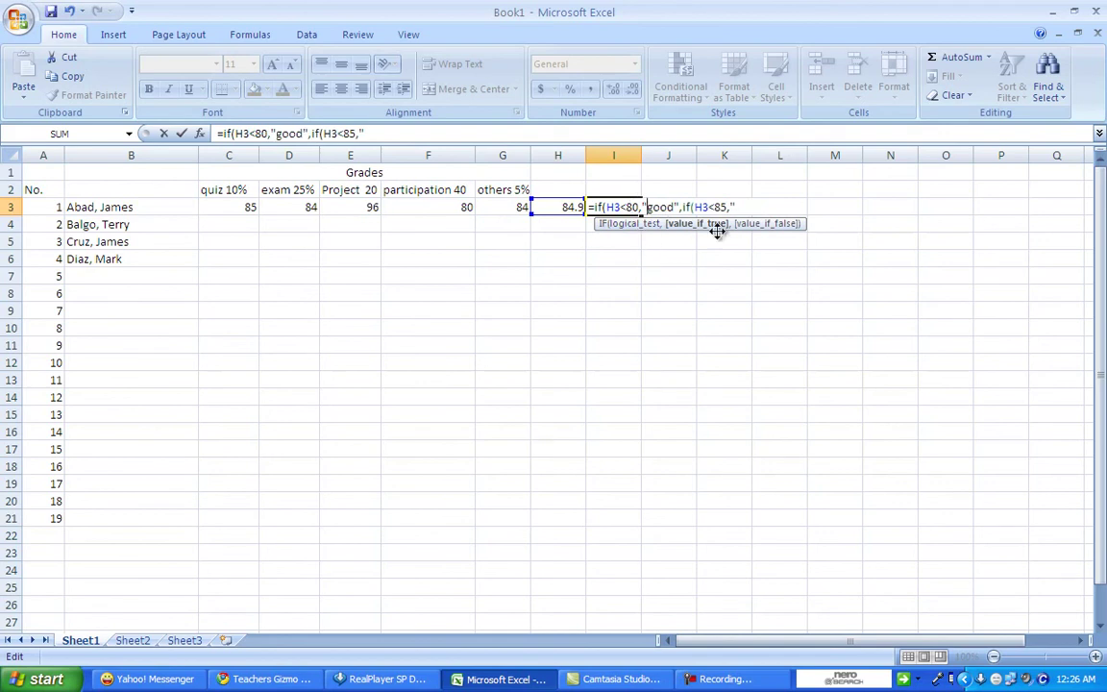
{"action": "left_click", "coordinate": [733, 208]}
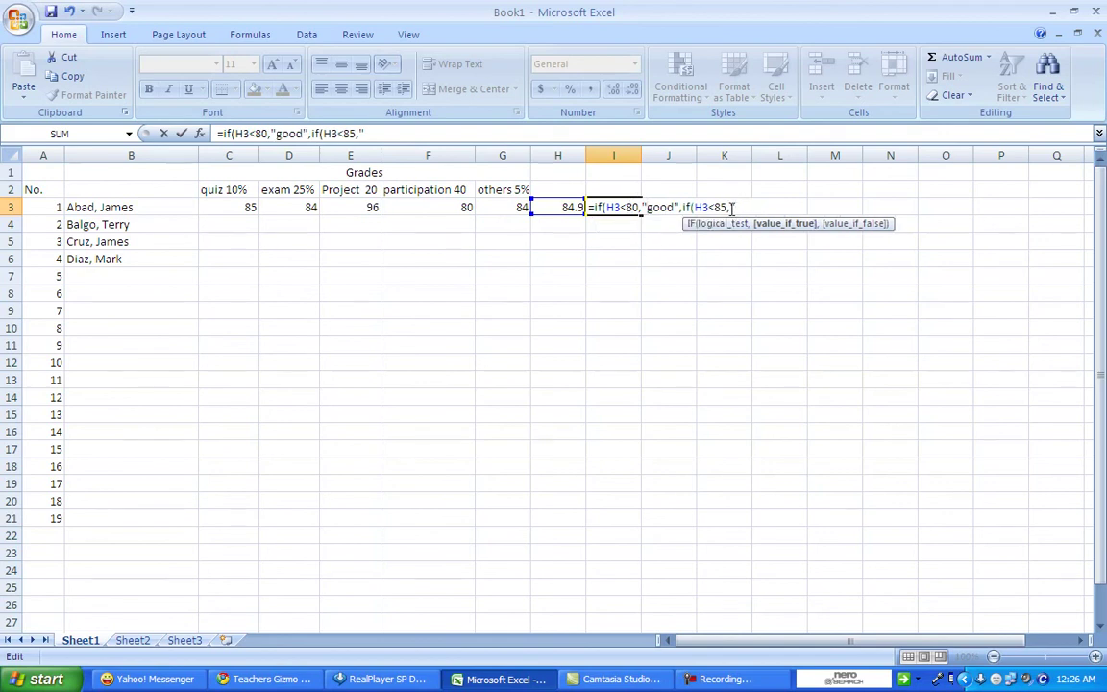
Finish I3's formula with "very good" and H3<90 returning "excellent", then commit it.
{"action": "type", "text": "very g"}
{"action": "type", "text": "ood\""}
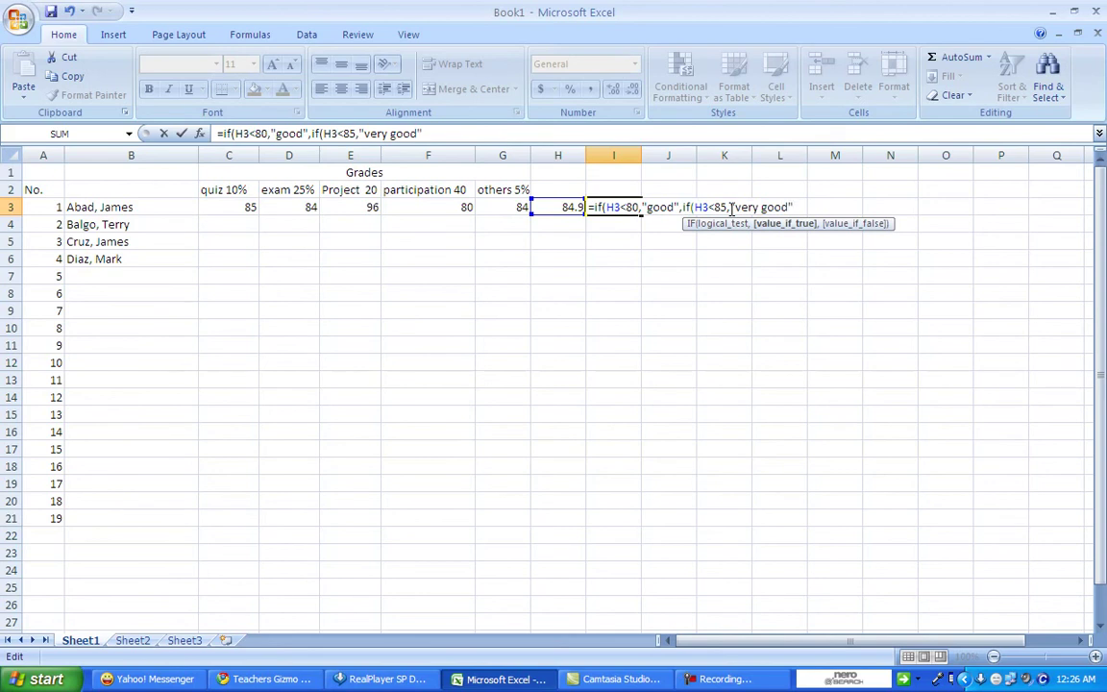
{"action": "type", "text": ","}
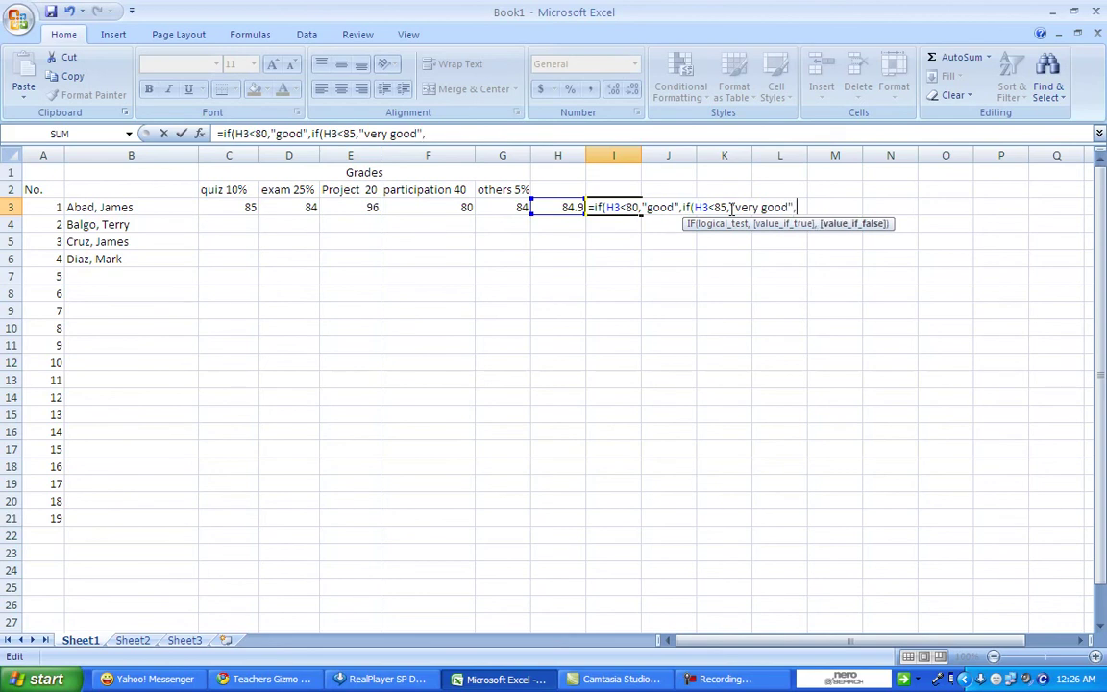
{"action": "type", "text": "if"}
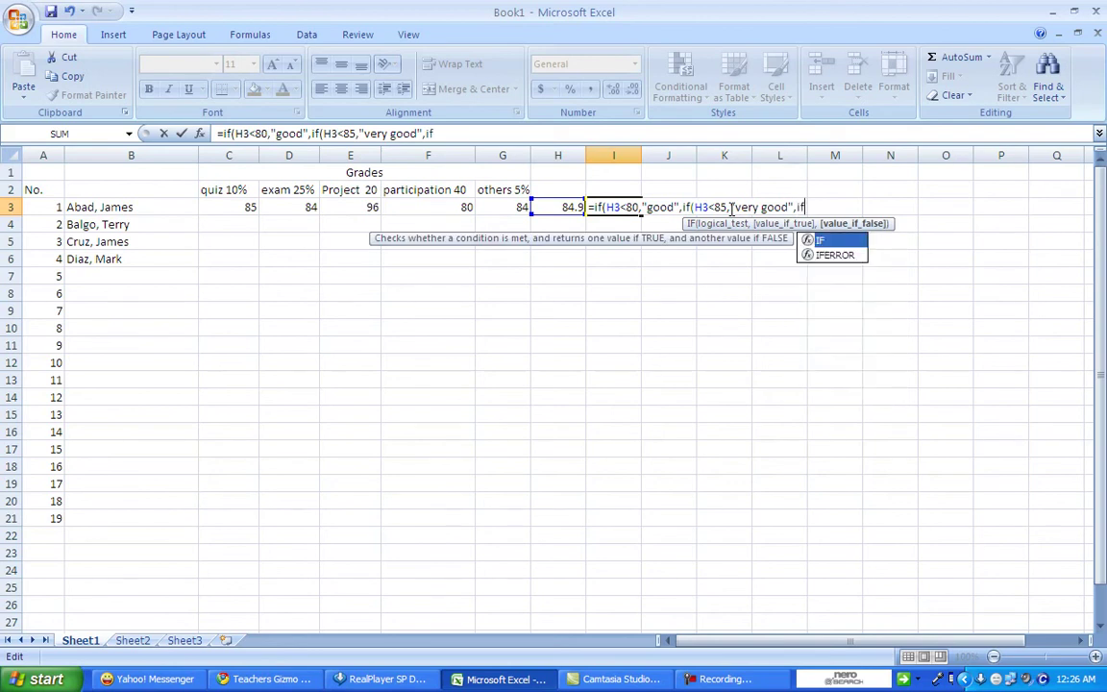
{"action": "type", "text": "("}
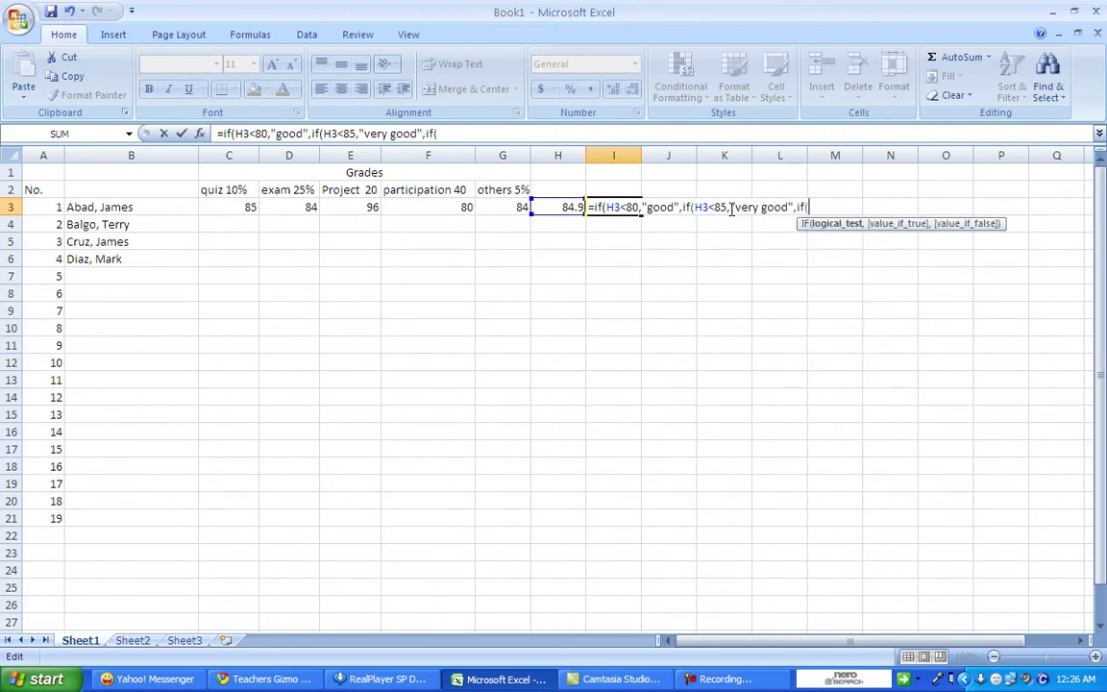
{"action": "left_click", "coordinate": [560, 207]}
{"action": "type", "text": "<"}
{"action": "type", "text": "90,\""}
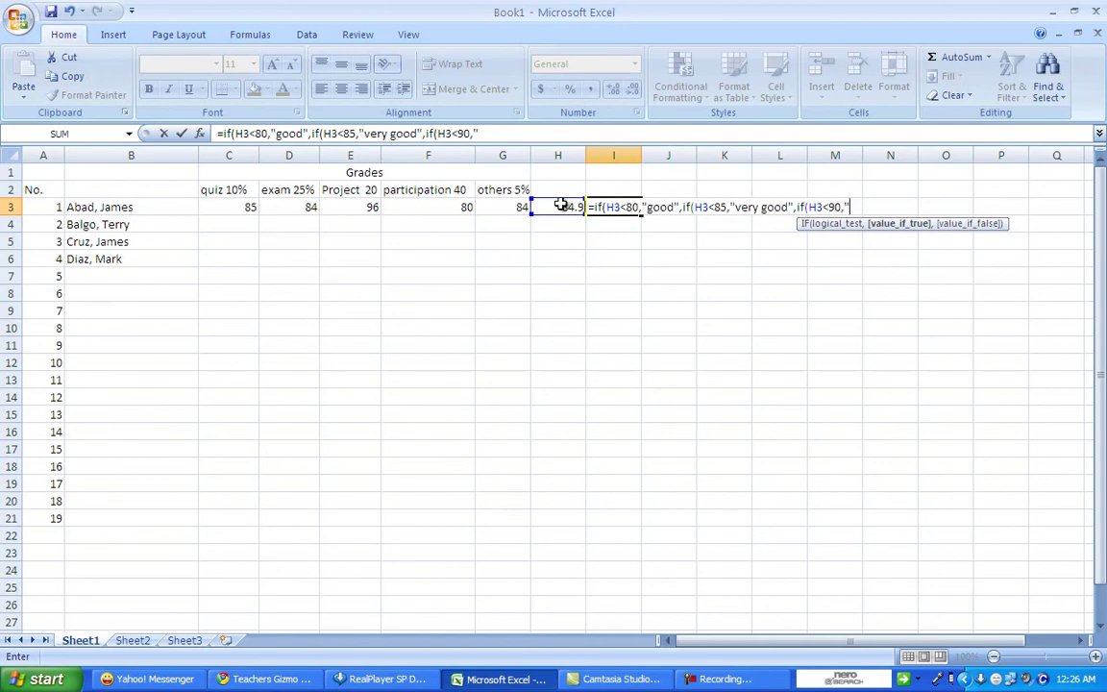
{"action": "type", "text": "exc"}
{"action": "type", "text": "e"}
{"action": "type", "text": "llent"}
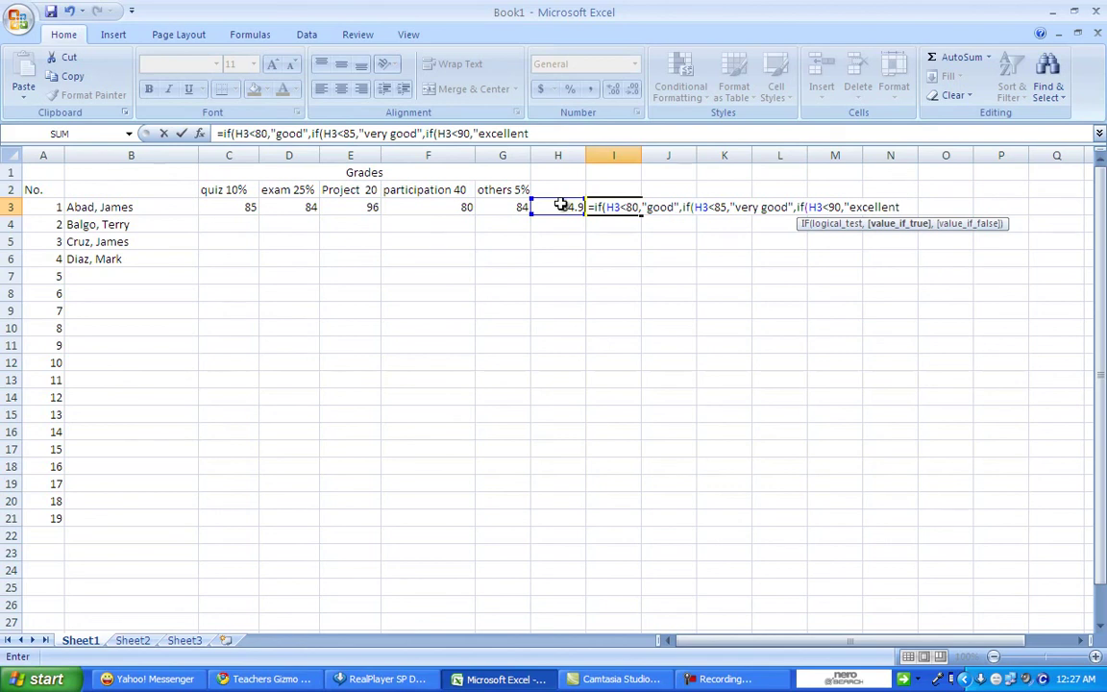
{"action": "type", "text": "\""}
{"action": "type", "text": "))"}
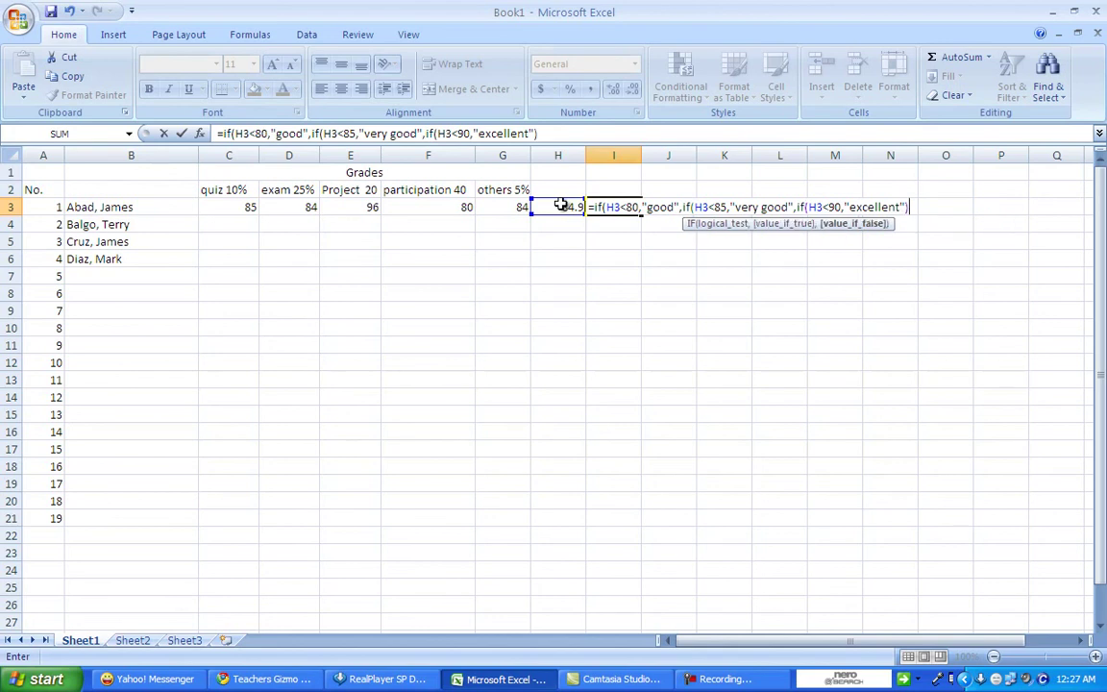
{"action": "type", "text": ")"}
{"action": "key", "text": "Return"}
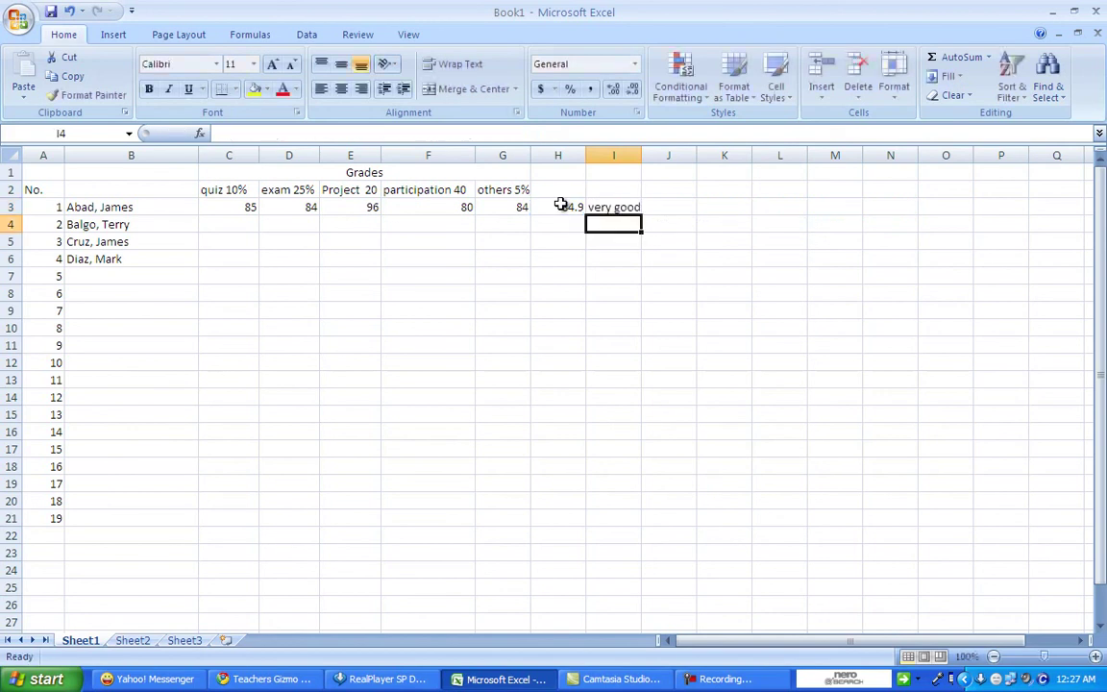
Enter the second student's scores 75, 85, 98, 75 and 74 across C4:G4.
{"action": "left_click", "coordinate": [233, 227]}
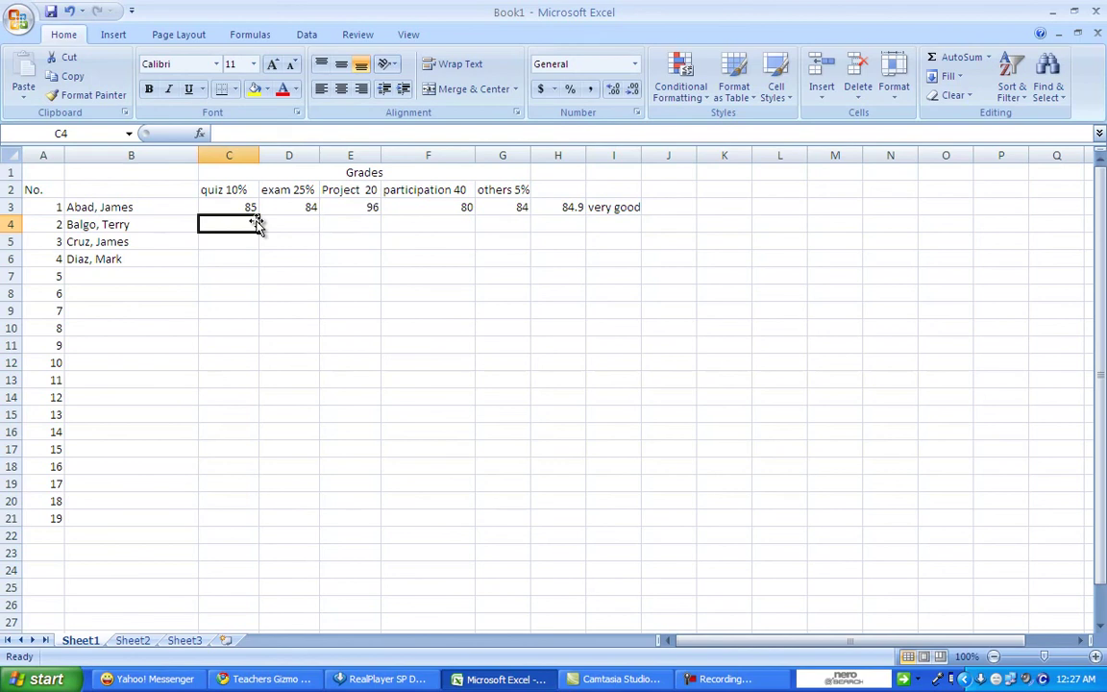
{"action": "type", "text": "75"}
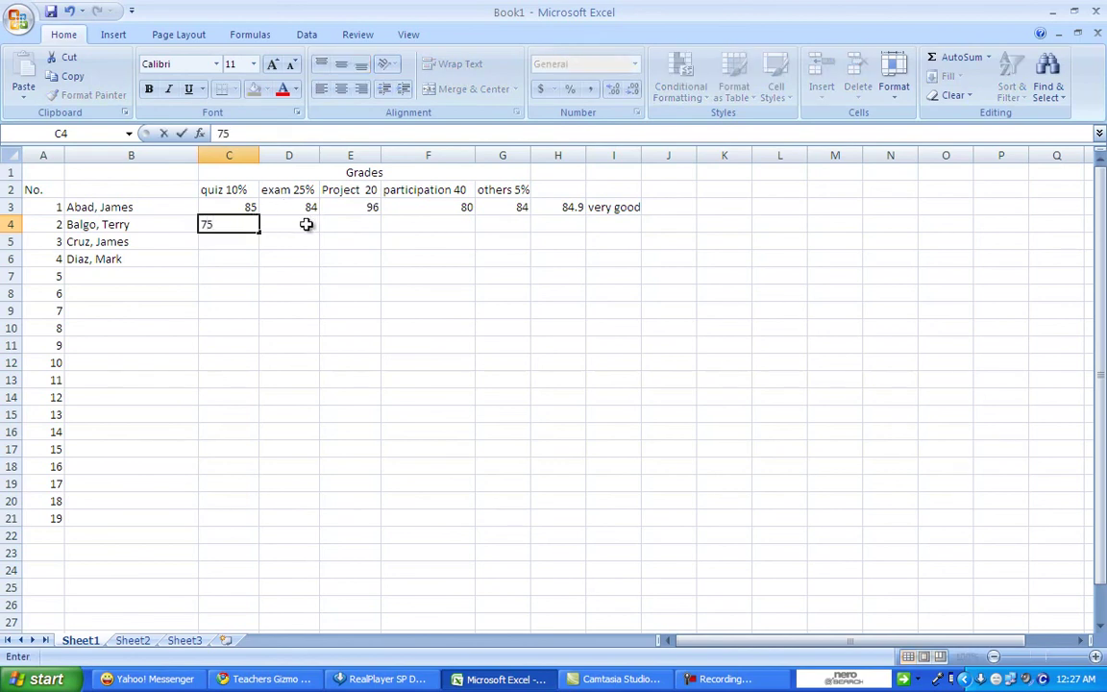
{"action": "key", "text": "Tab"}
{"action": "type", "text": "85"}
{"action": "key", "text": "Tab"}
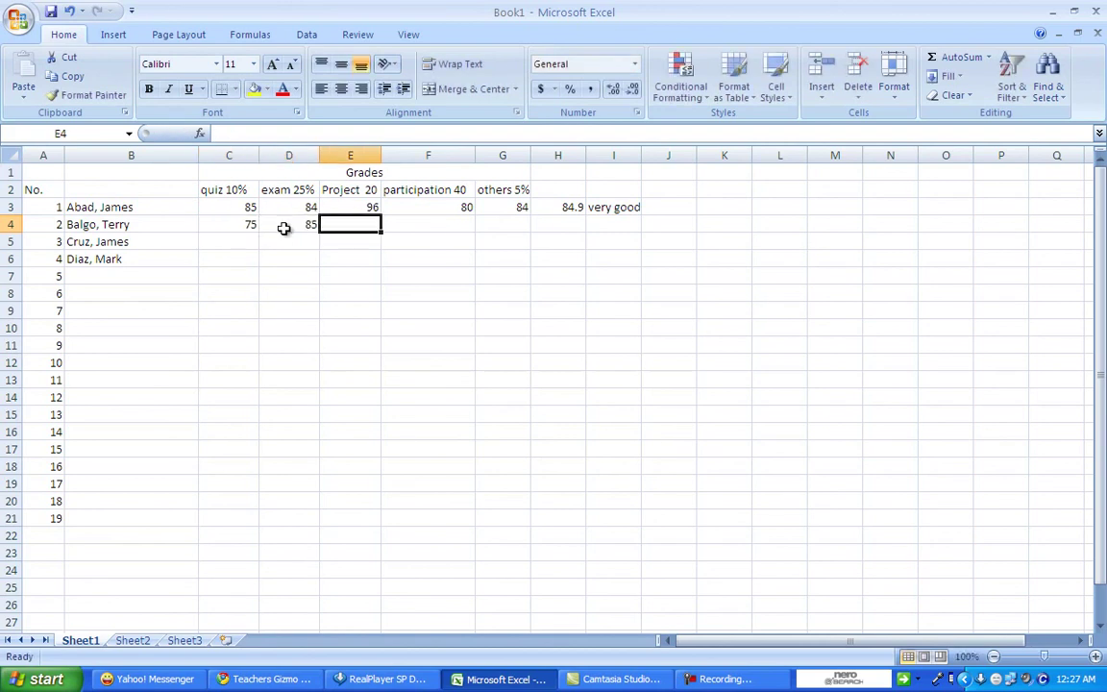
{"action": "type", "text": "9"}
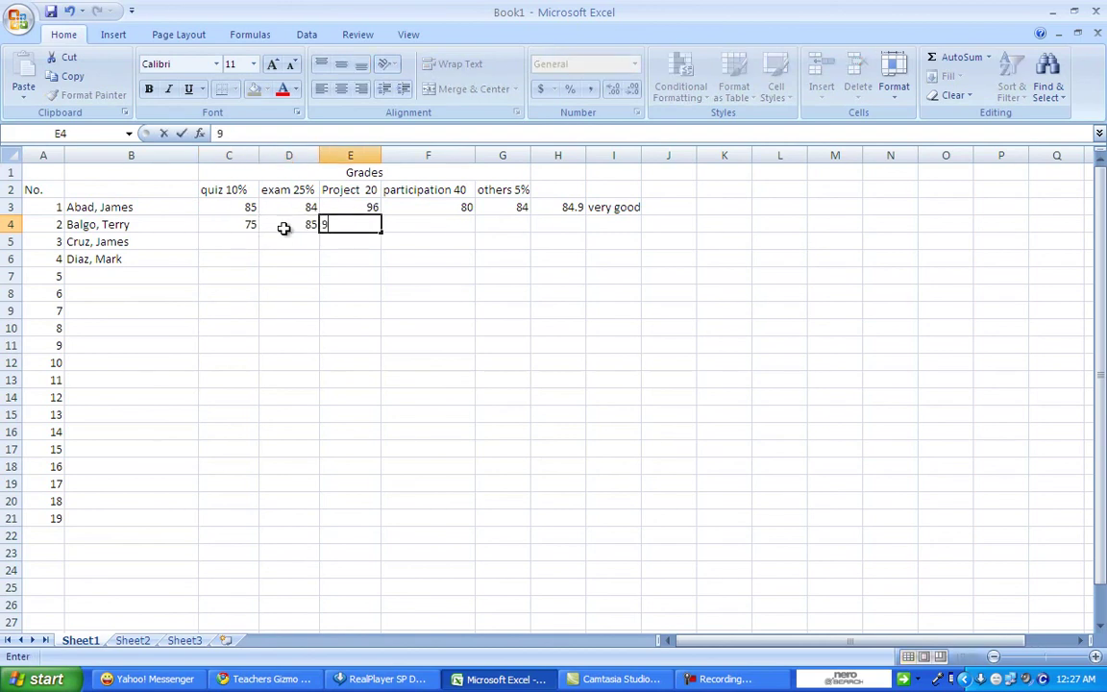
{"action": "type", "text": "8"}
{"action": "key", "text": "Tab"}
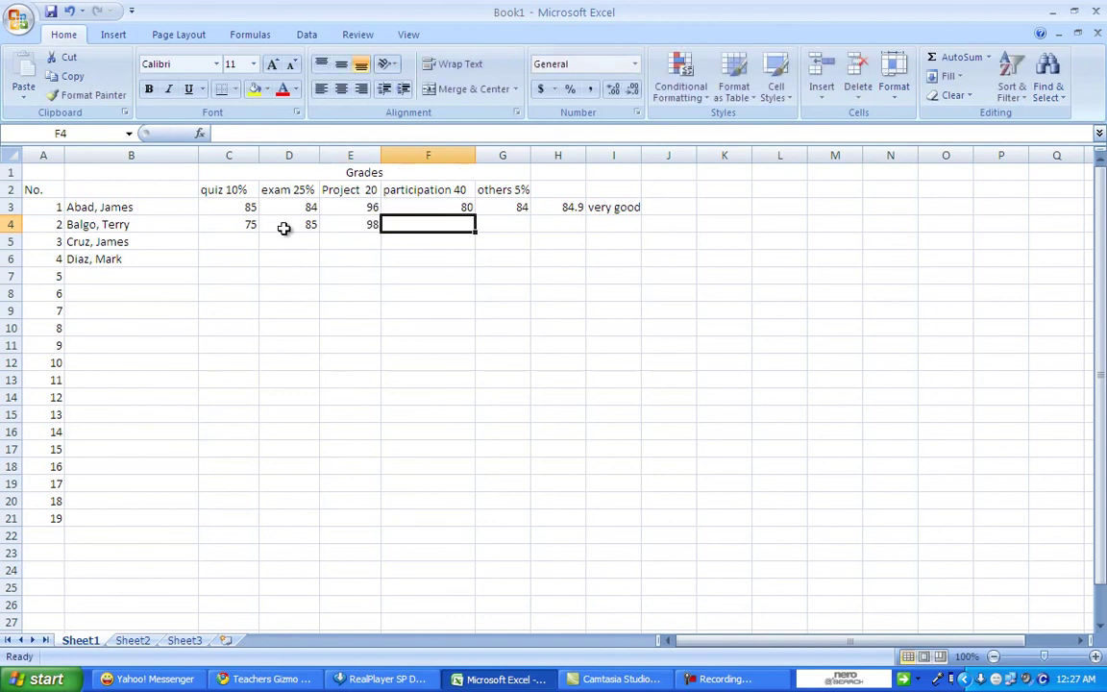
{"action": "type", "text": "75"}
{"action": "key", "text": "Tab"}
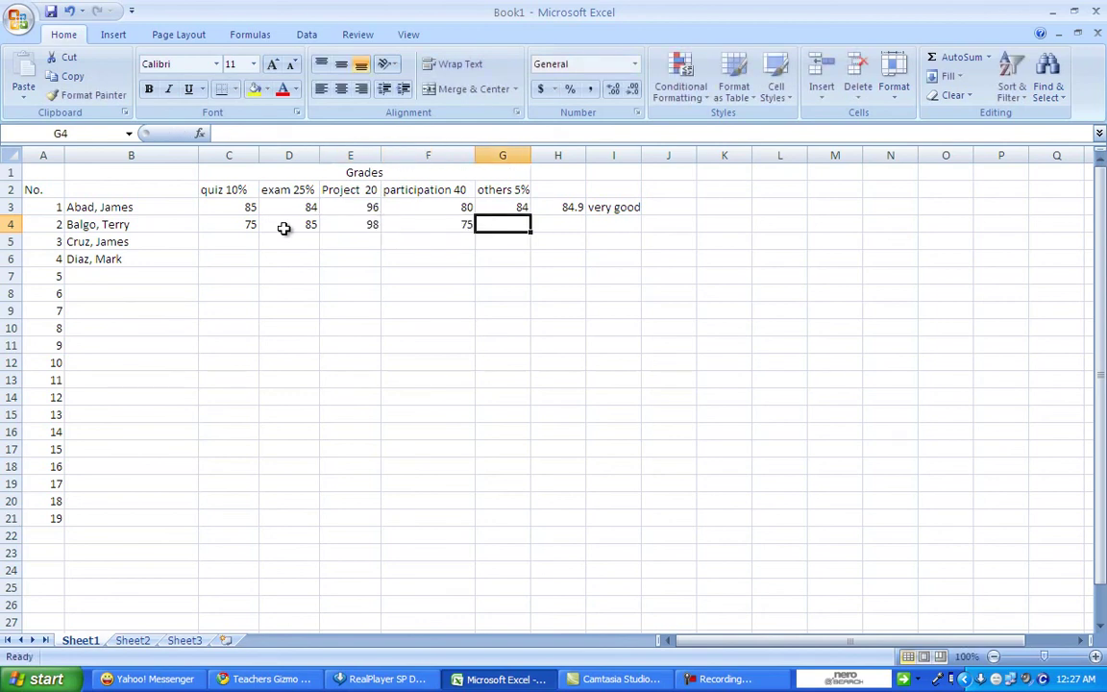
{"action": "type", "text": "7"}
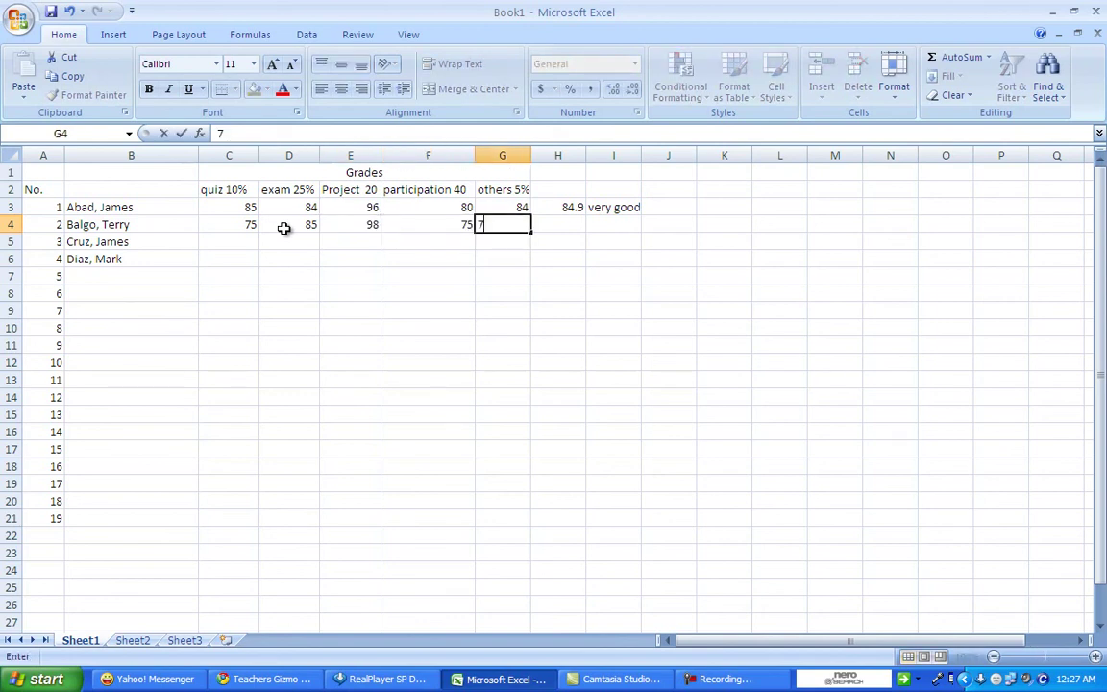
{"action": "type", "text": "4"}
{"action": "key", "text": "Tab"}
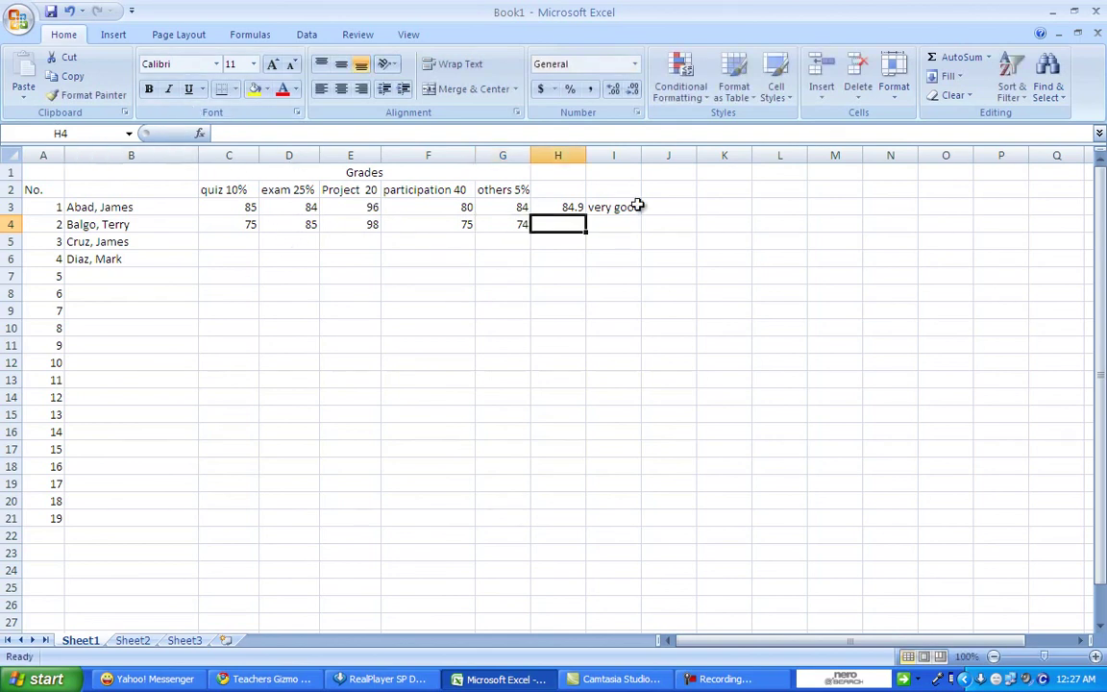
Fill the H3 final-grade formula and the I3 remark formula down to row 21.
{"action": "left_click", "coordinate": [575, 210]}
{"action": "left_click_drag", "start_coordinate": [584, 215], "coordinate": [591, 525]}
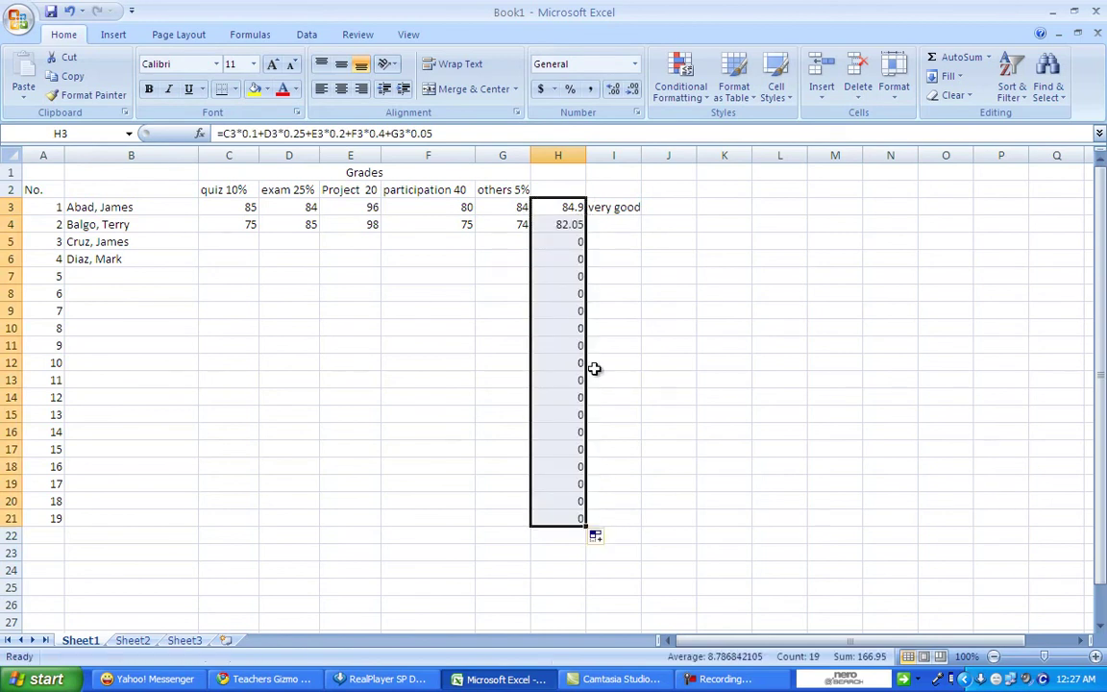
{"action": "left_click", "coordinate": [616, 212]}
{"action": "left_click", "coordinate": [638, 219]}
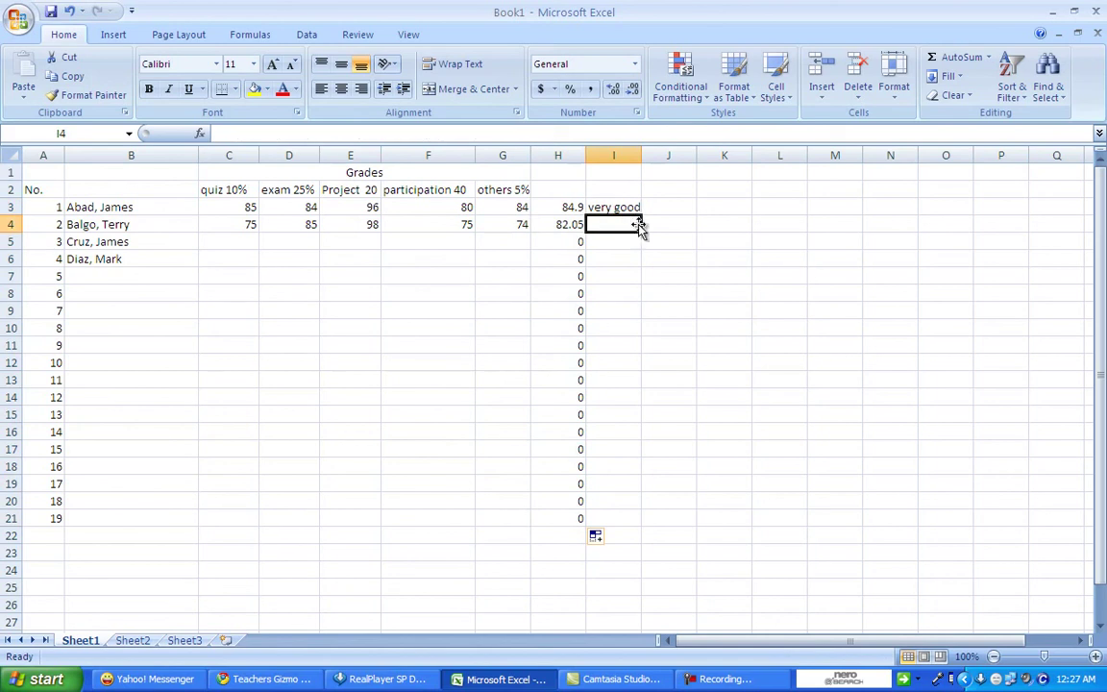
{"action": "left_click", "coordinate": [629, 207]}
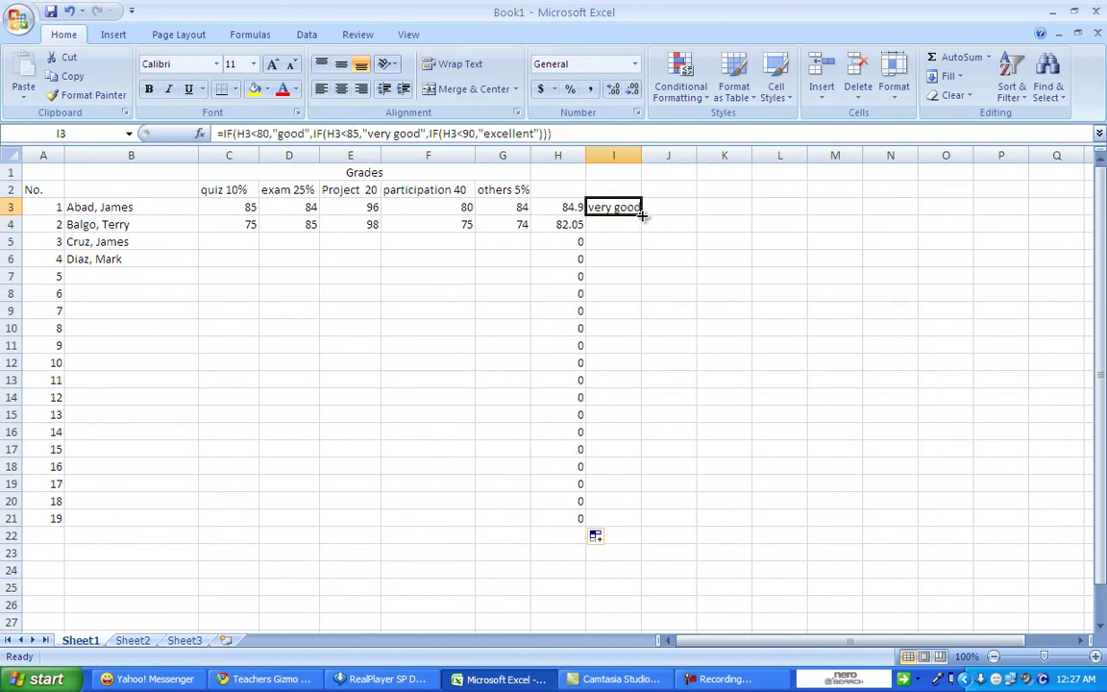
{"action": "mouse_move", "coordinate": [640, 215]}
{"action": "left_mouse_down"}
{"action": "mouse_move", "coordinate": [649, 363]}
{"action": "mouse_move", "coordinate": [594, 526]}
{"action": "left_mouse_up"}
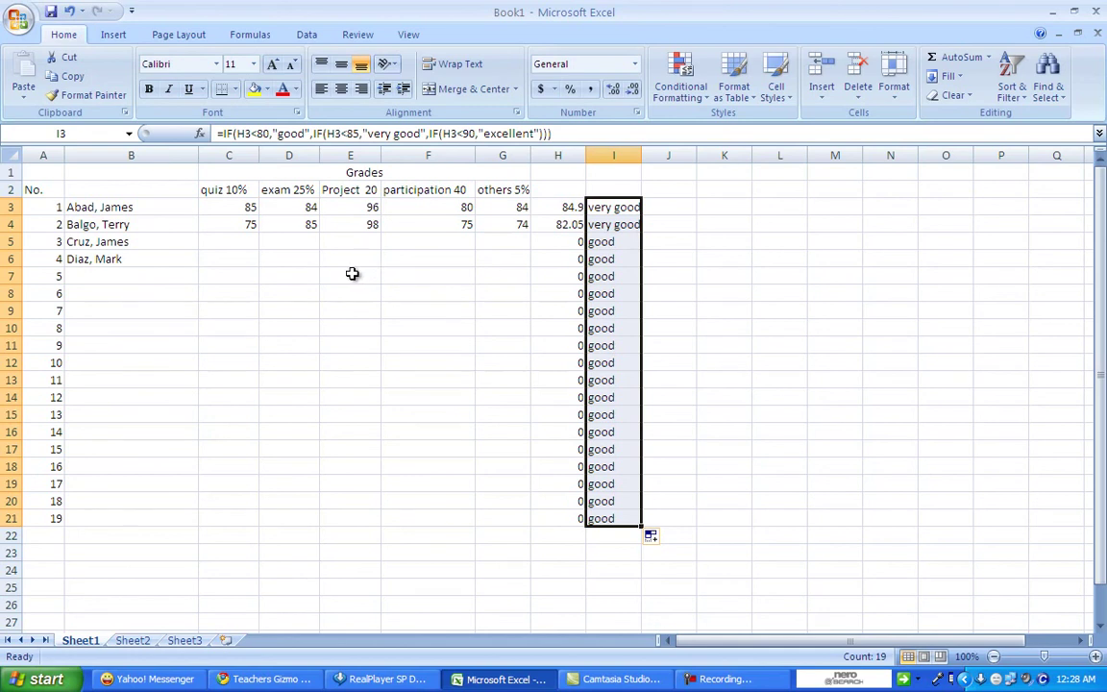
Enter row 5's scores 78, 85, 76, 84 and 80 in C5:G5.
{"action": "left_click", "coordinate": [268, 256]}
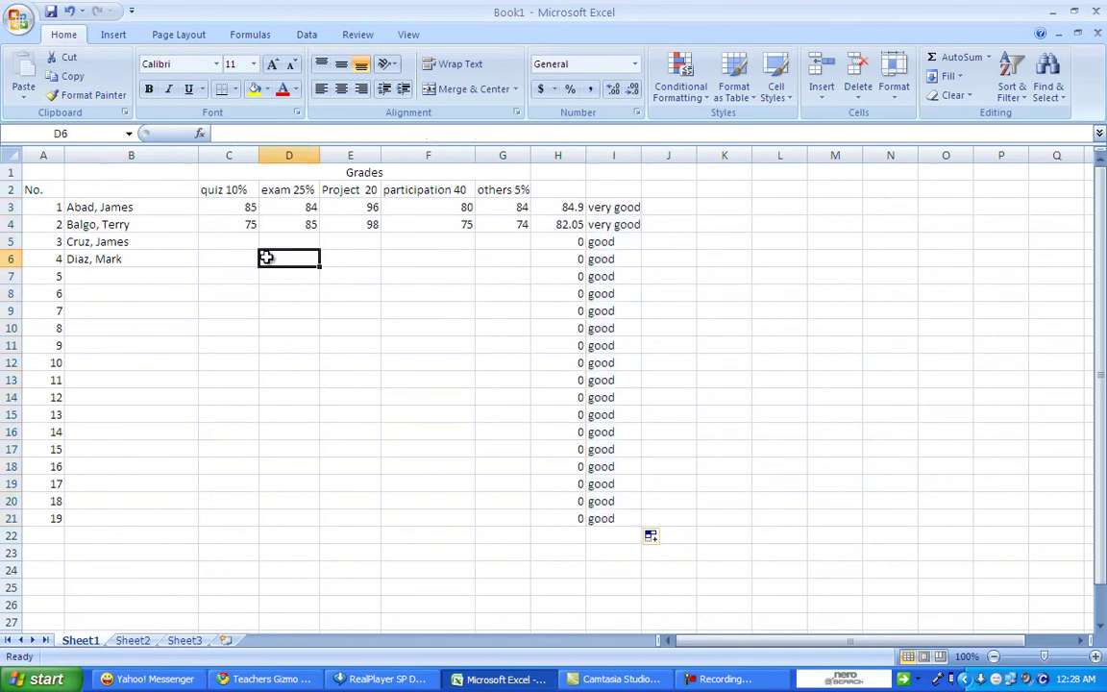
{"action": "left_click", "coordinate": [724, 206]}
{"action": "left_click", "coordinate": [239, 237]}
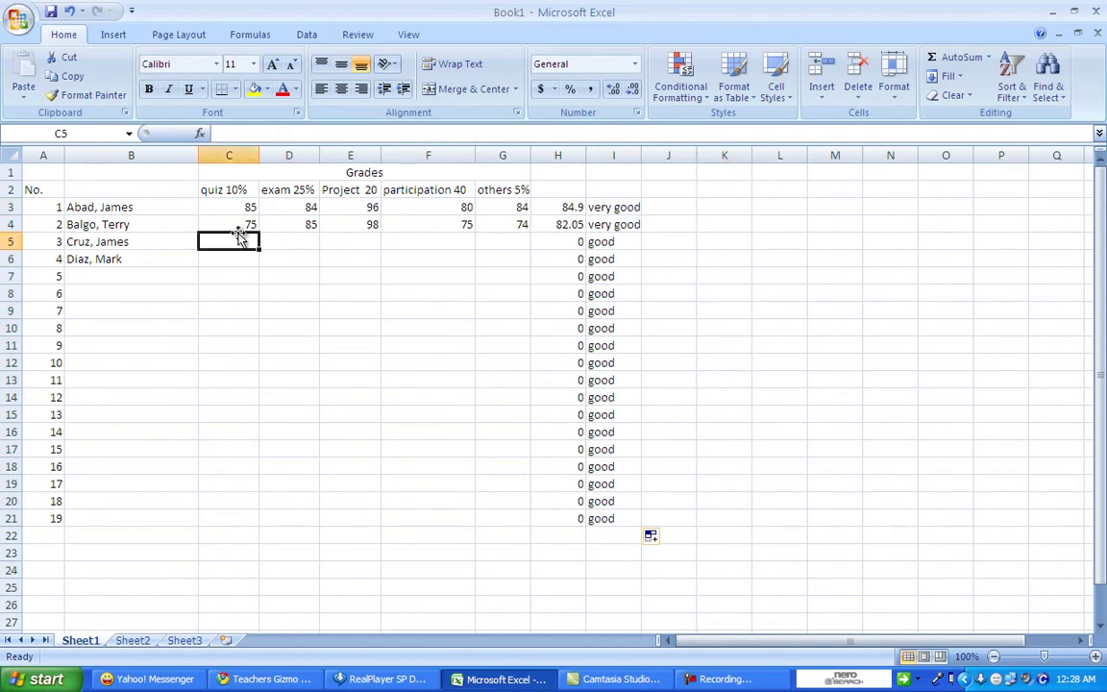
{"action": "left_click", "coordinate": [350, 135]}
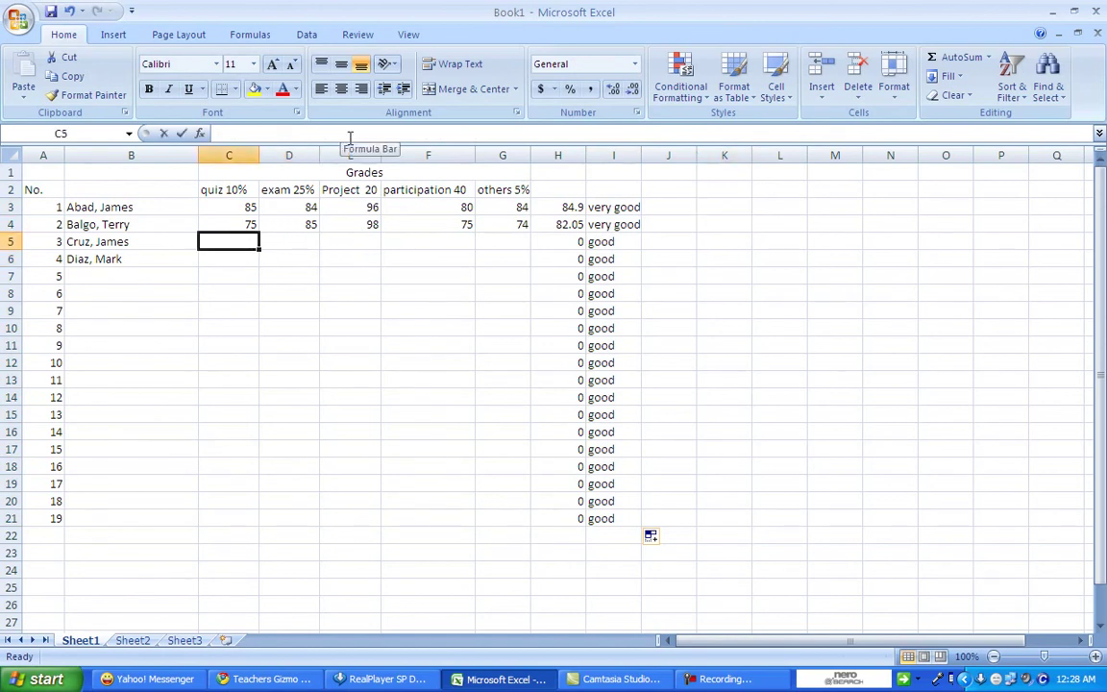
{"action": "type", "text": "78"}
{"action": "key", "text": "Tab"}
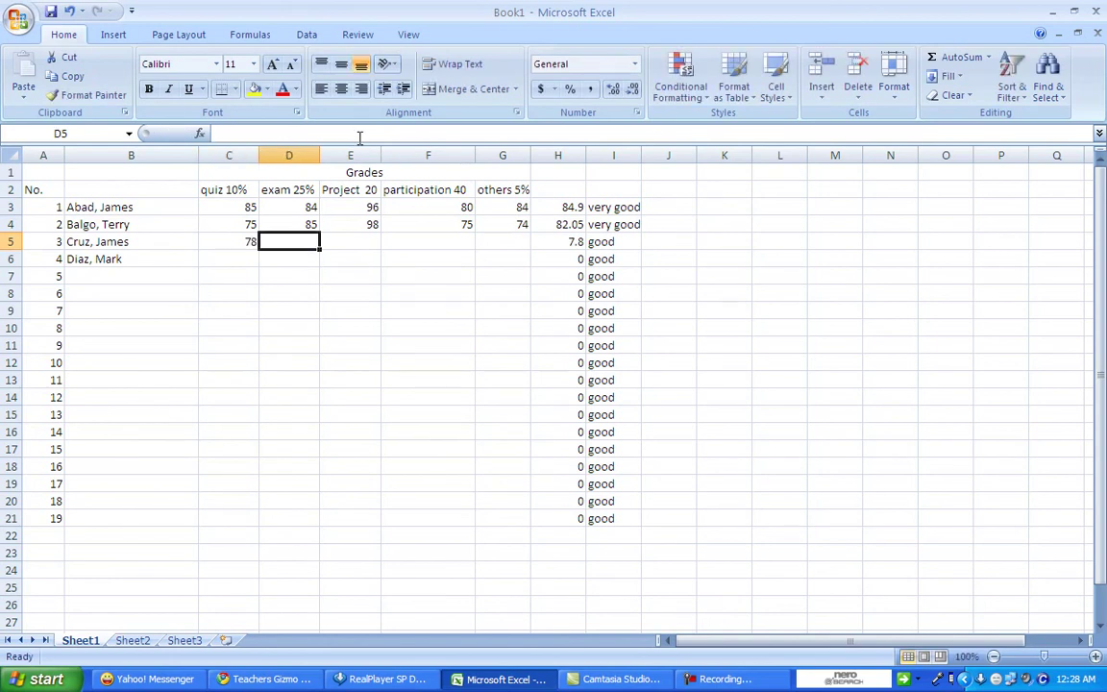
{"action": "type", "text": "85"}
{"action": "key", "text": "Tab"}
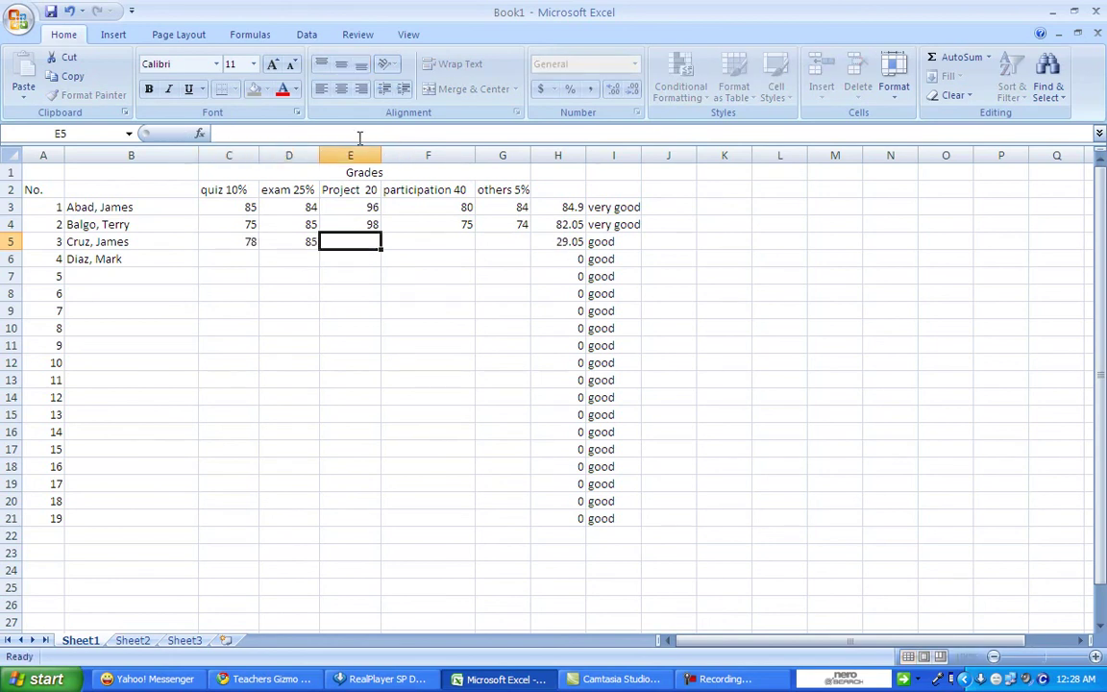
{"action": "type", "text": "7"}
{"action": "type", "text": "6"}
{"action": "key", "text": "Tab"}
{"action": "type", "text": "84"}
{"action": "key", "text": "Tab"}
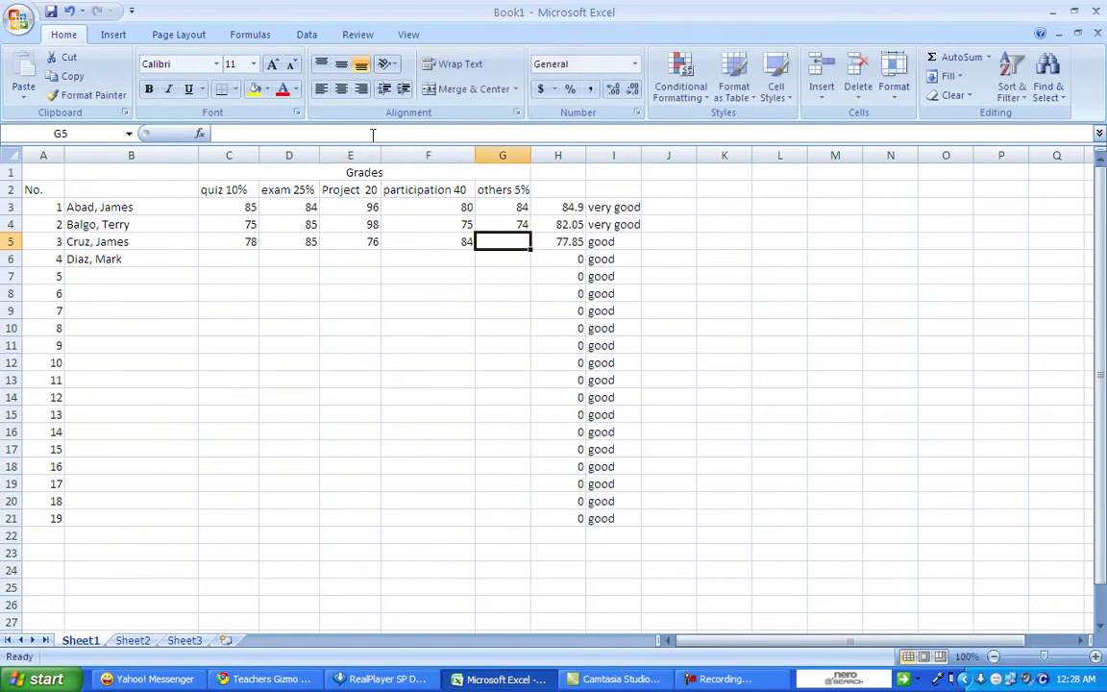
{"action": "type", "text": "80"}
{"action": "key", "text": "Return"}
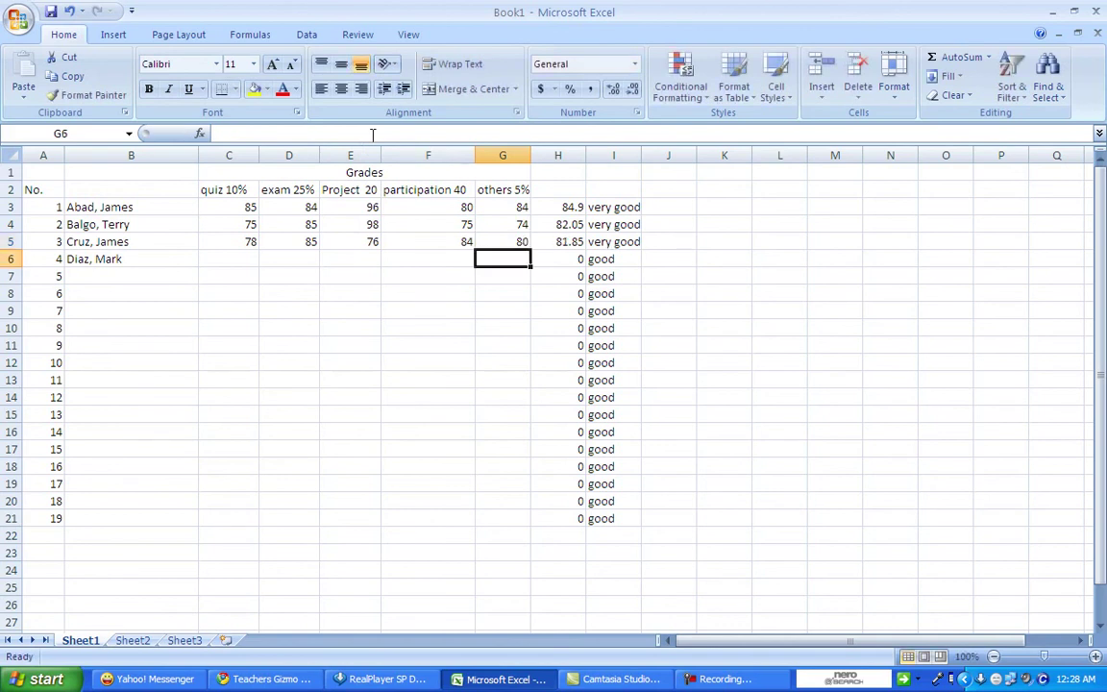
Enter 90 for row 6's quiz, exam and project scores.
{"action": "key", "text": "Left"}
{"action": "key", "text": "Left"}
{"action": "key", "text": "Left"}
{"action": "key", "text": "Left"}
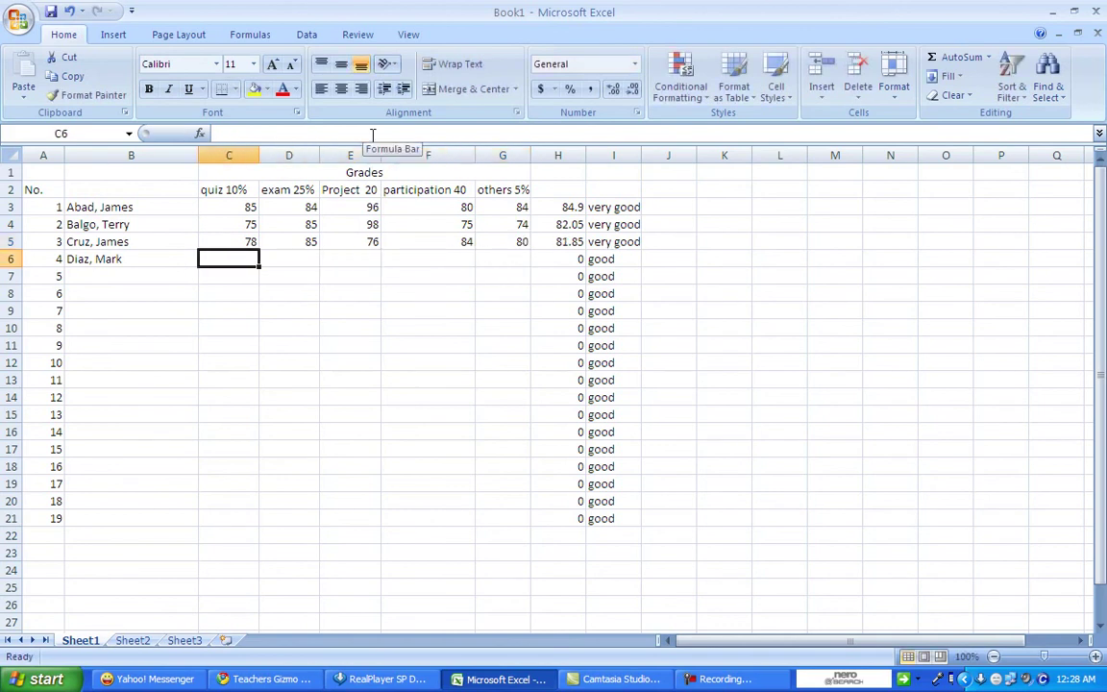
{"action": "type", "text": "90"}
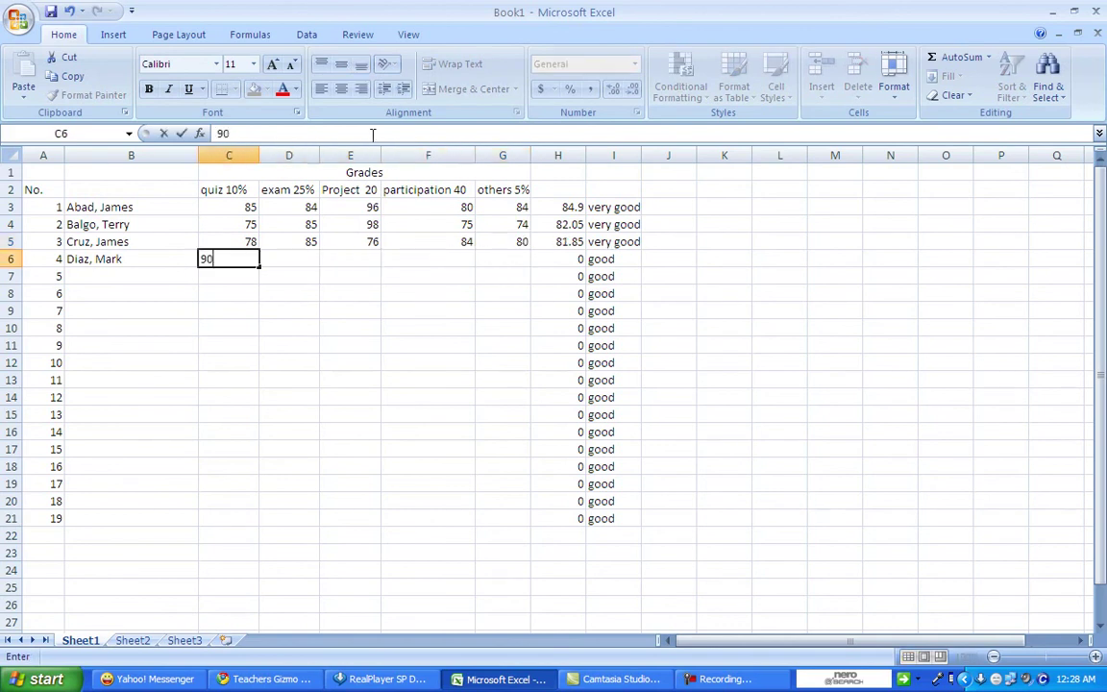
{"action": "key", "text": "Right"}
{"action": "type", "text": "90"}
{"action": "key", "text": "Right"}
{"action": "type", "text": "90"}
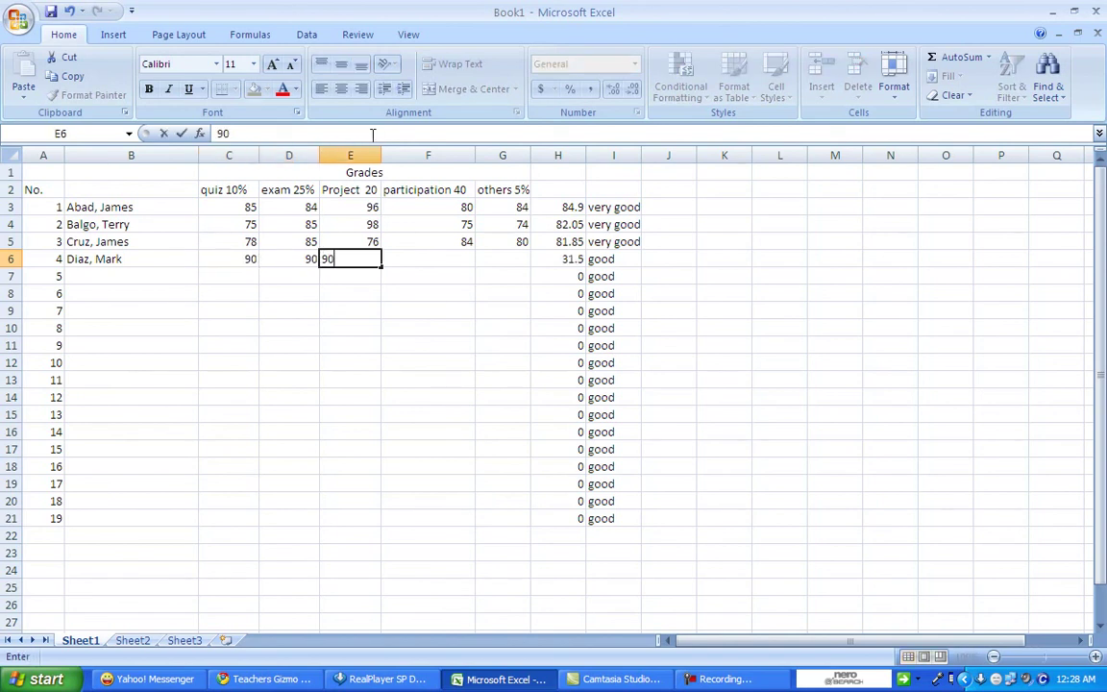
{"action": "key", "text": "Right"}
{"action": "type", "text": "90"}
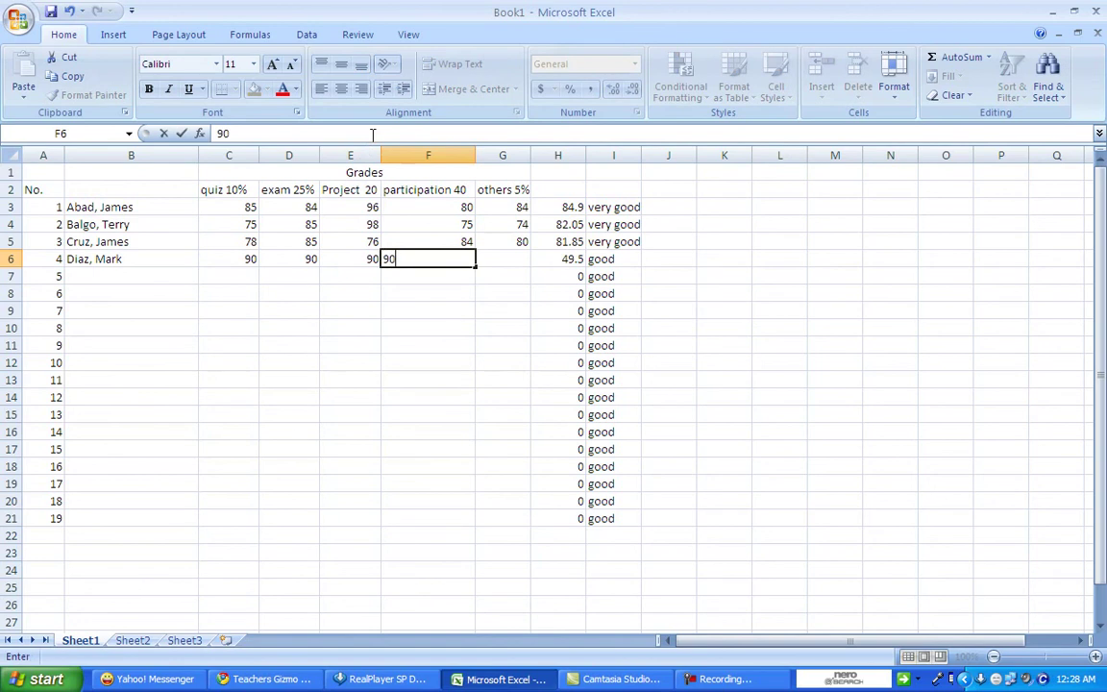
{"action": "key", "text": "Right"}
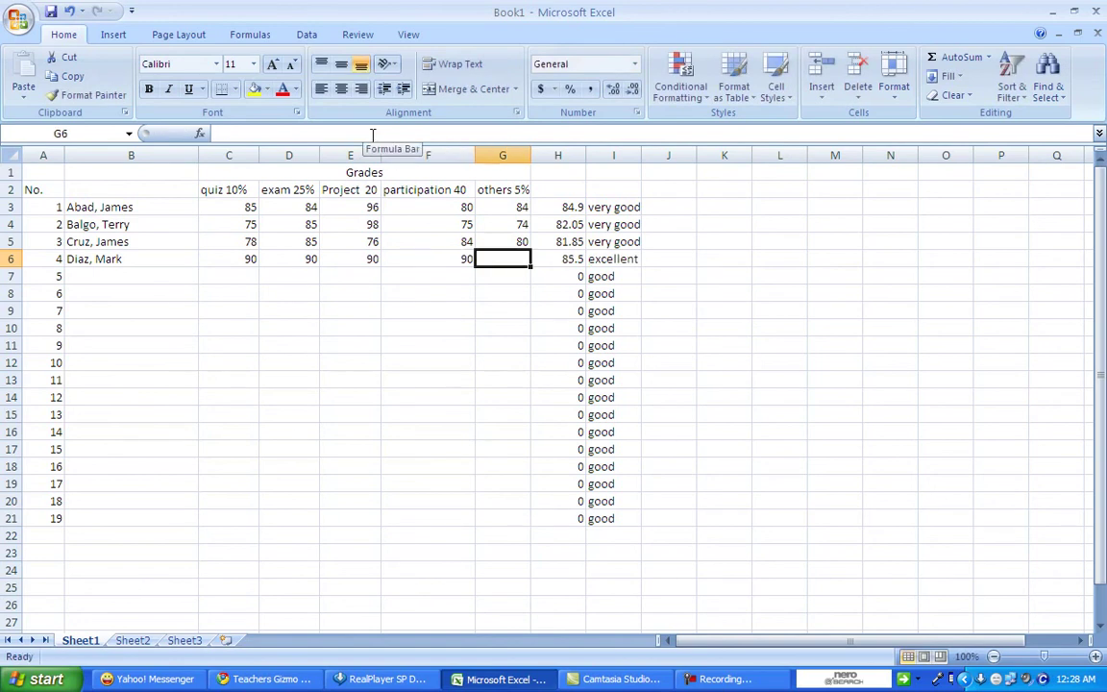
Enter row 6's others score in G6, revising it from 94 to 90 and finally 87.
{"action": "type", "text": "98"}
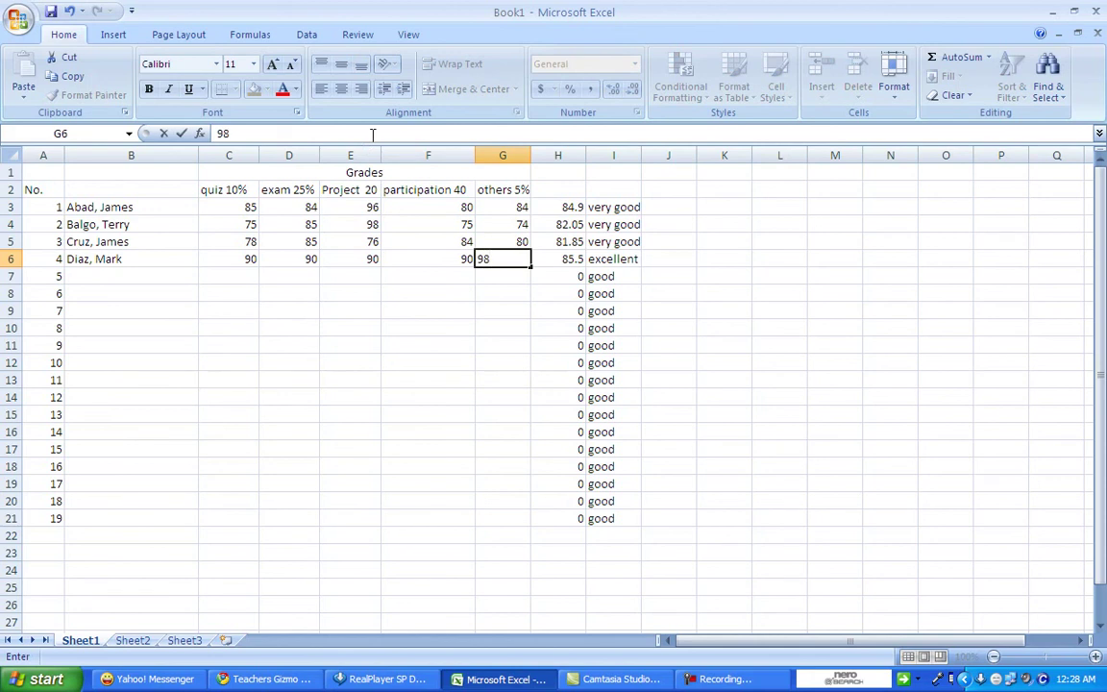
{"action": "key", "text": "BackSpace"}
{"action": "type", "text": "4"}
{"action": "key", "text": "Return"}
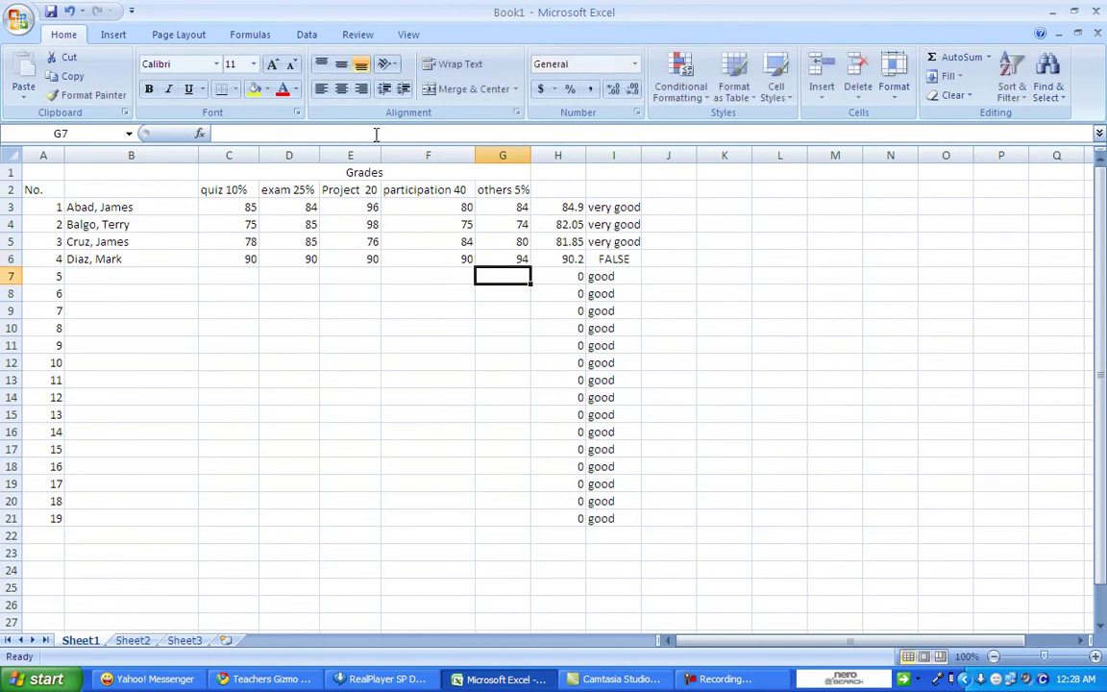
{"action": "key", "text": "Up"}
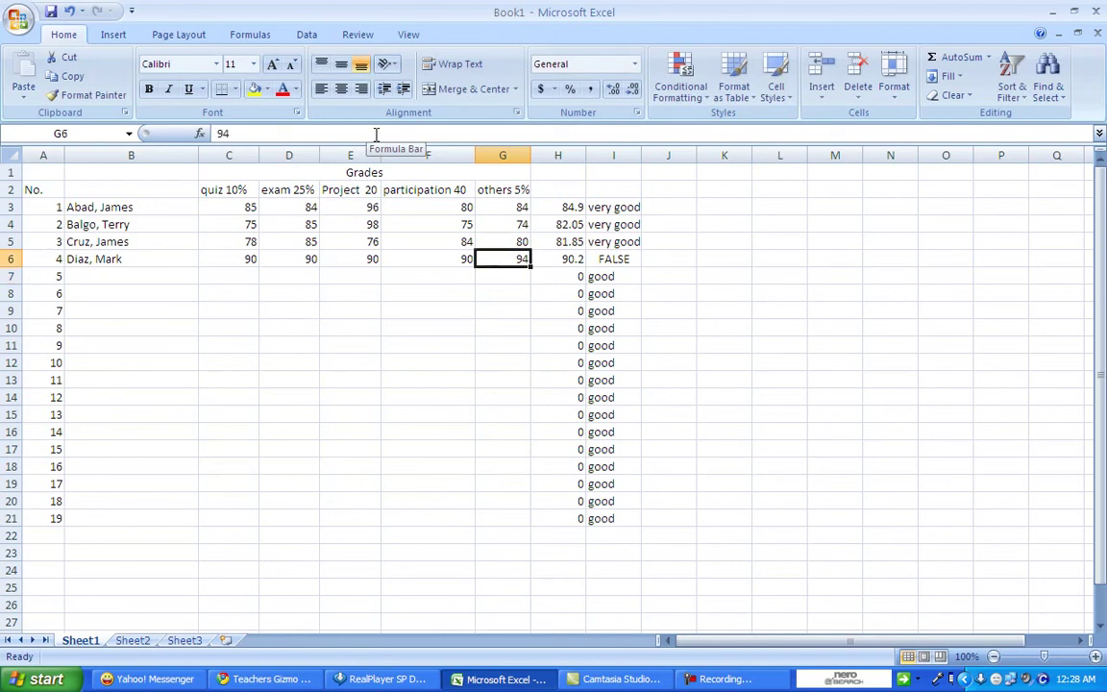
{"action": "type", "text": "90"}
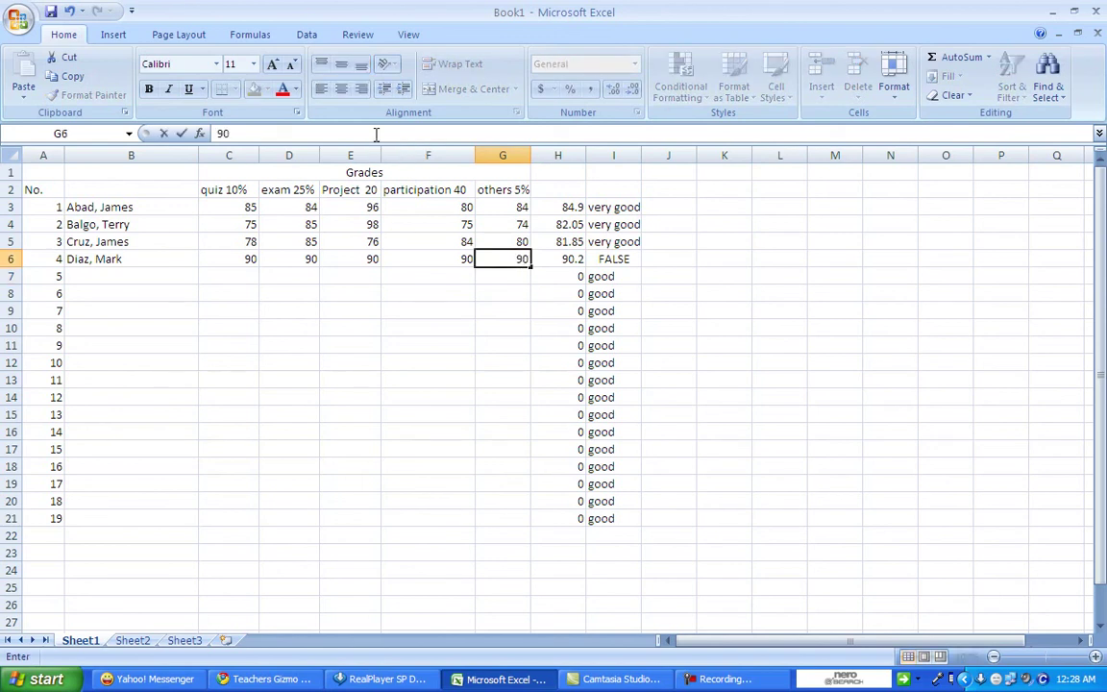
{"action": "key", "text": "Return"}
{"action": "key", "text": "Up"}
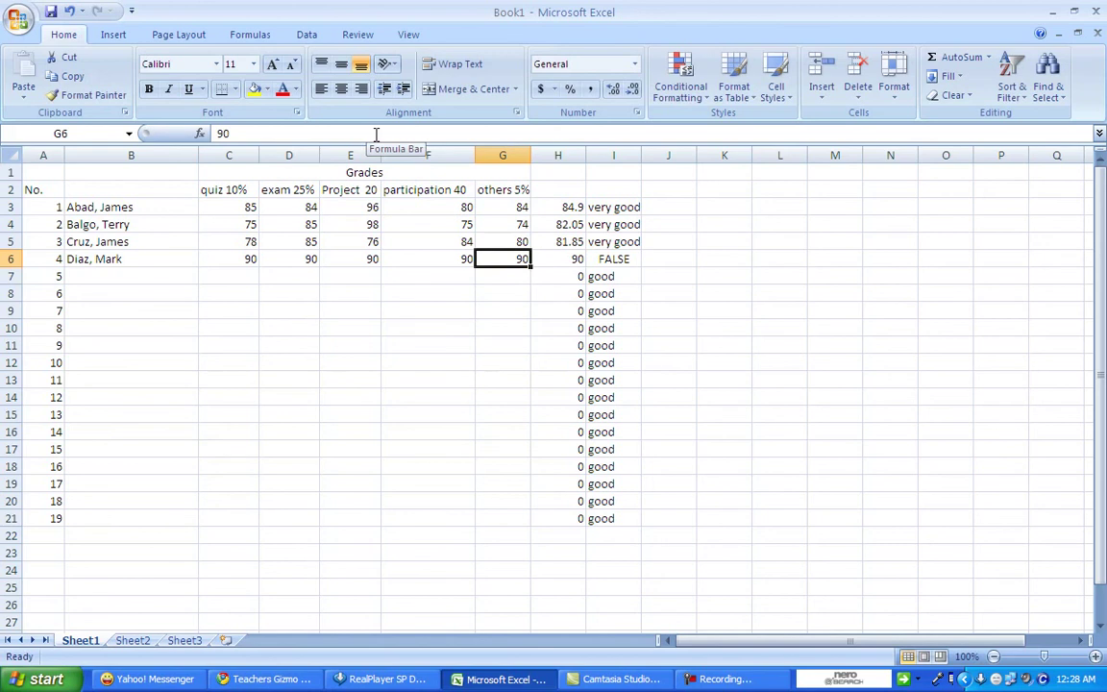
{"action": "type", "text": "87"}
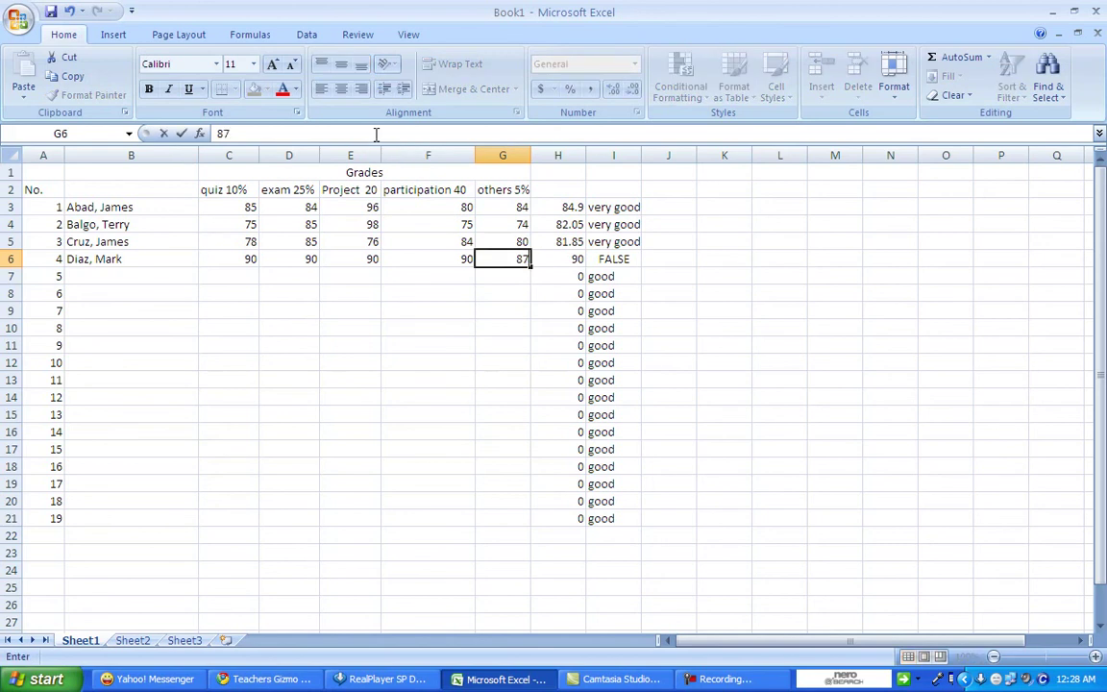
{"action": "key", "text": "Return"}
{"action": "key", "text": "Left"}
{"action": "key", "text": "Left"}
{"action": "key", "text": "Left"}
{"action": "key", "text": "Left"}
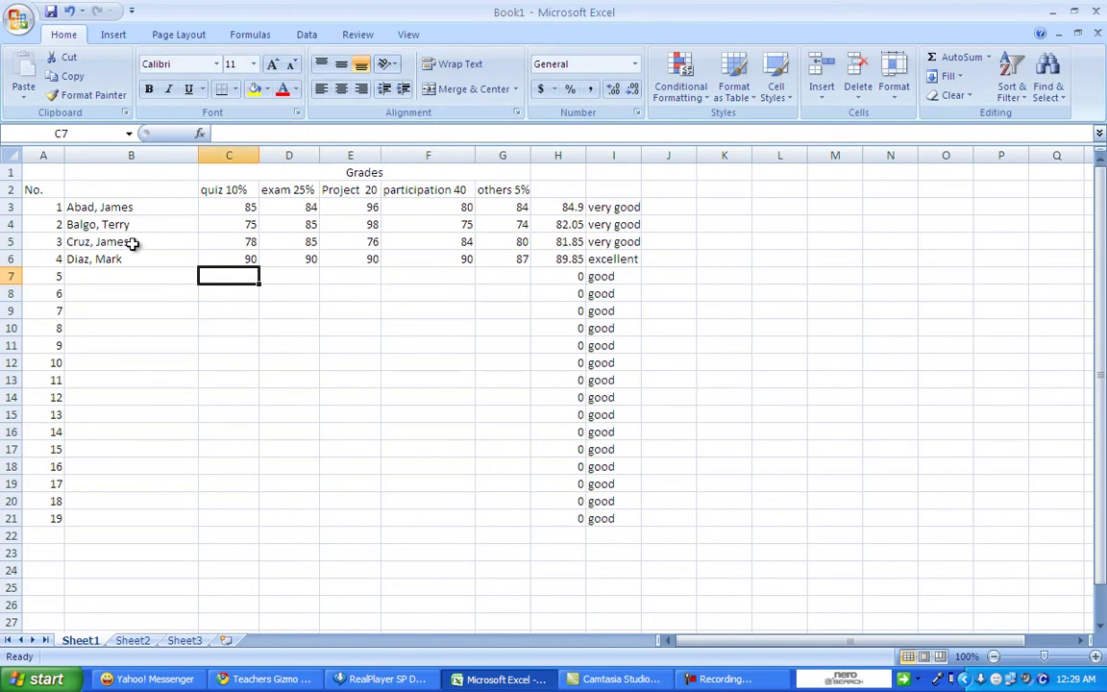
Use Save As to create an 'excel doc' folder in My Documents and save the workbook there as 'grades'.
{"action": "left_click", "coordinate": [19, 22]}
{"action": "left_click", "coordinate": [60, 133]}
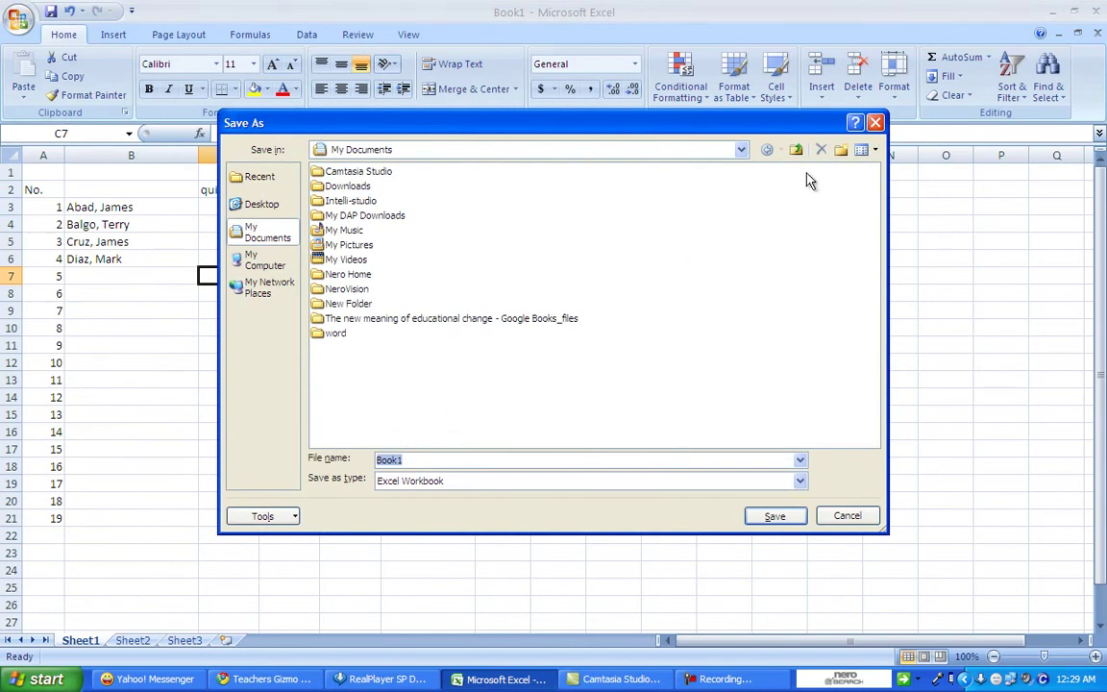
{"action": "left_click", "coordinate": [841, 151]}
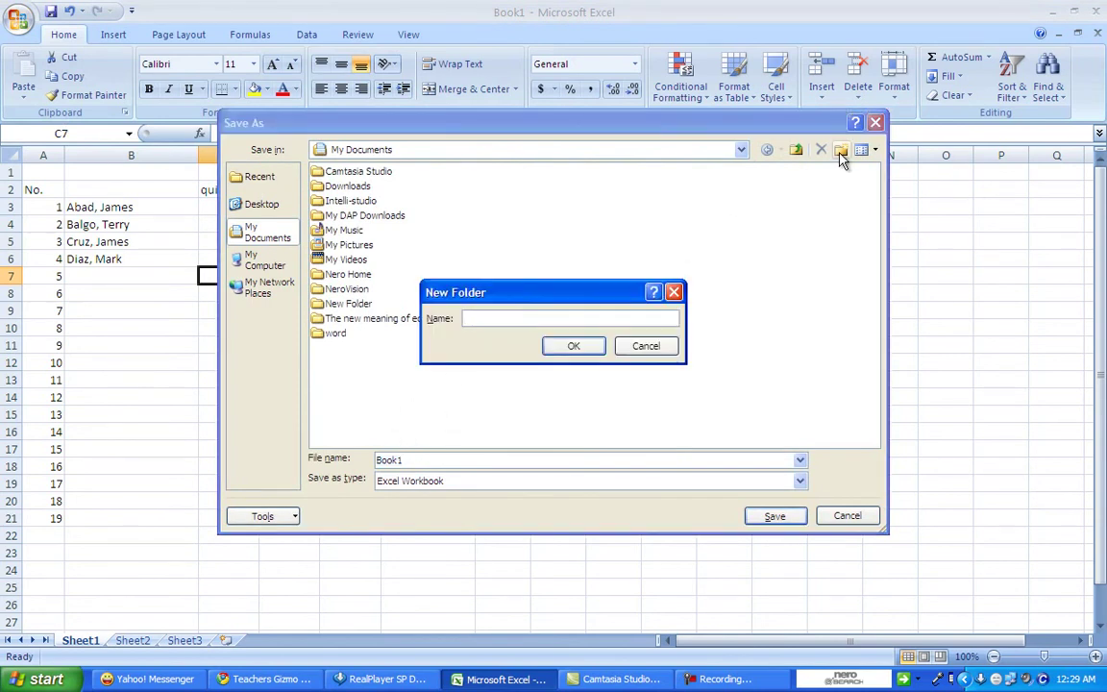
{"action": "type", "text": "excel "}
{"action": "type", "text": "doc"}
{"action": "left_click", "coordinate": [573, 347]}
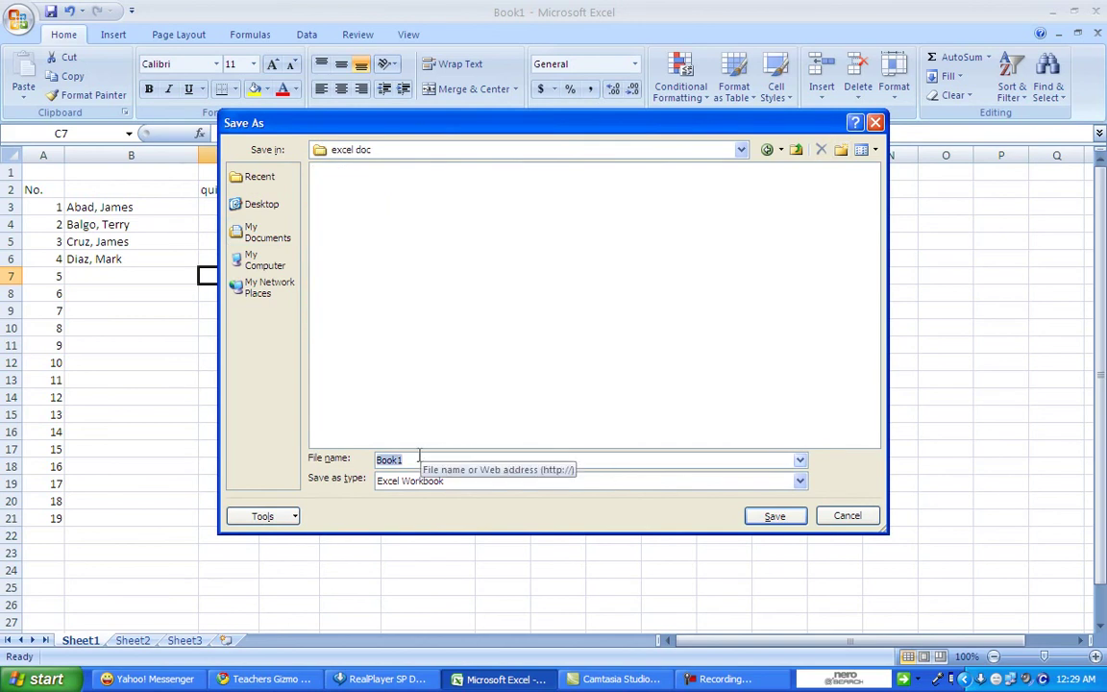
{"action": "type", "text": "grades"}
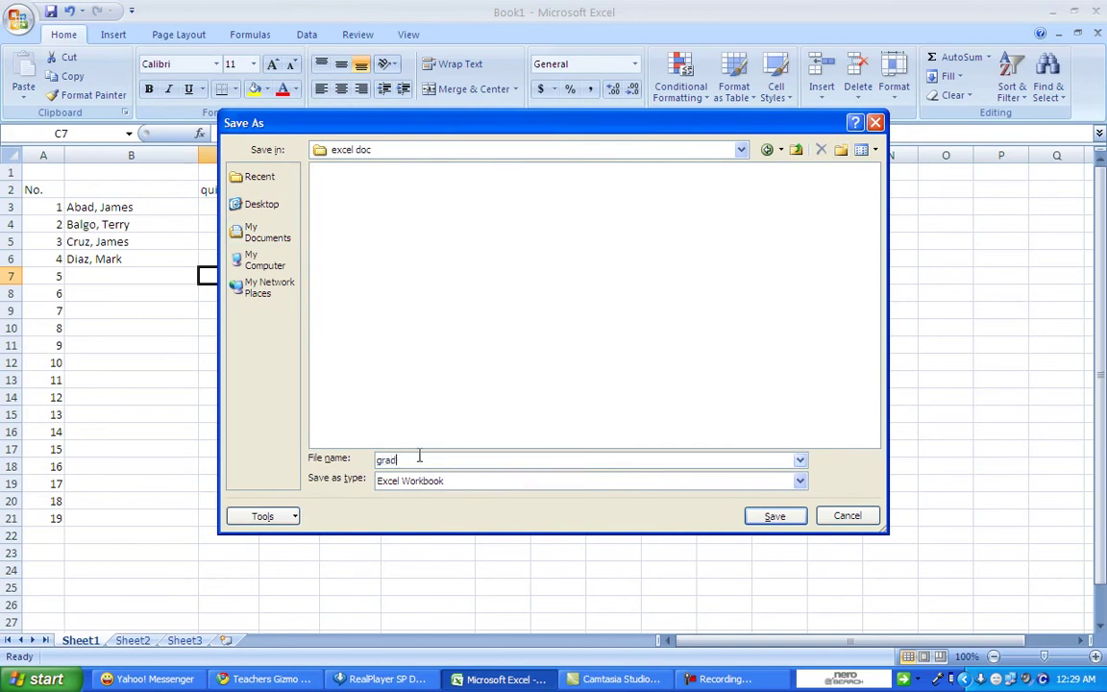
{"action": "left_click", "coordinate": [754, 517]}
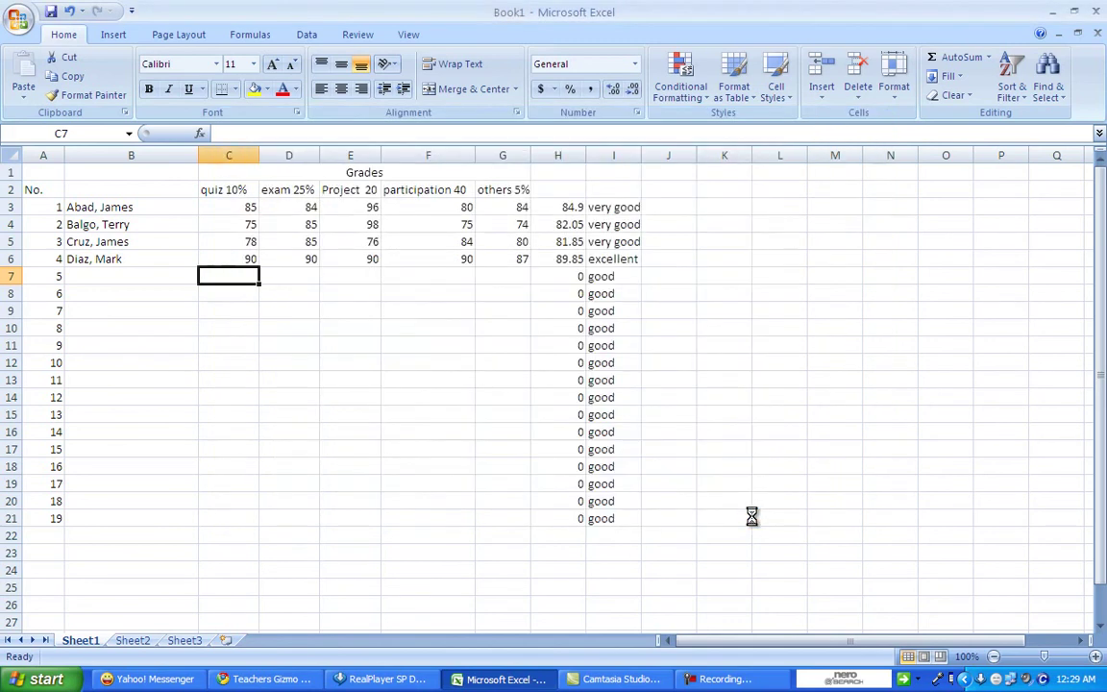
{"action": "left_click", "coordinate": [725, 680]}
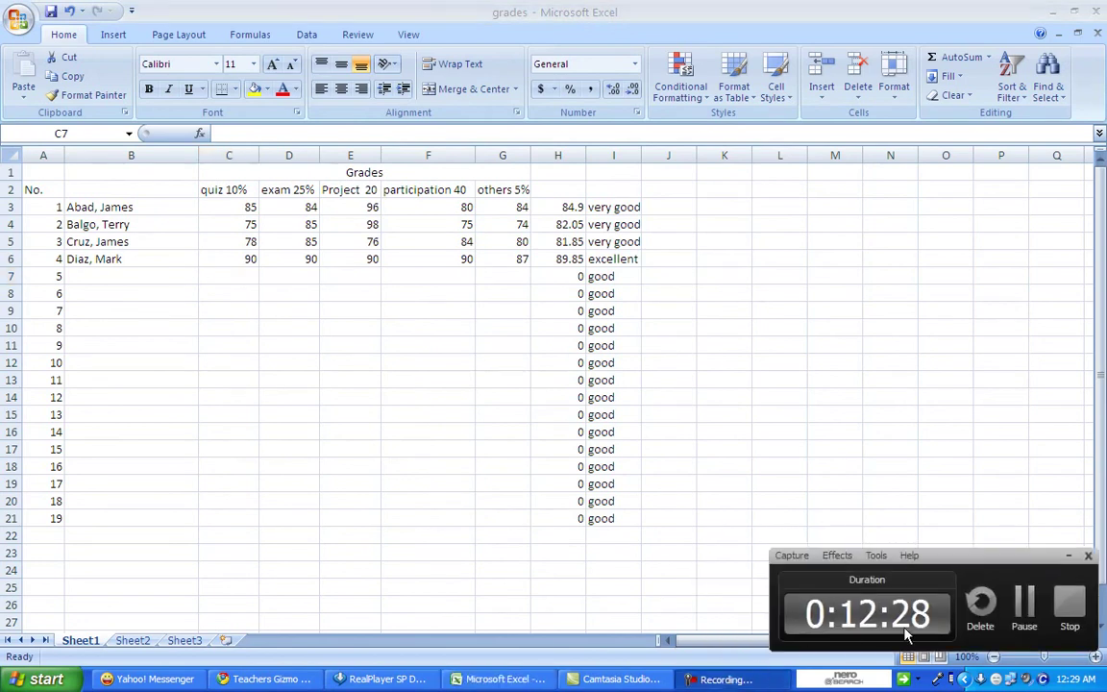